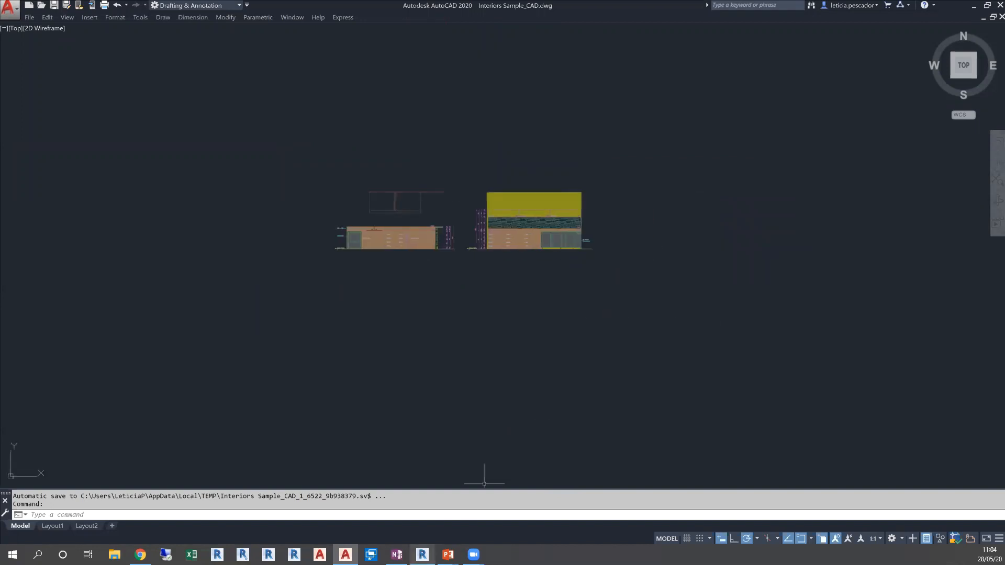
Switch to Revit and create a new project from the Interiors Template
{"action": "left_click", "coordinate": [422, 554]}
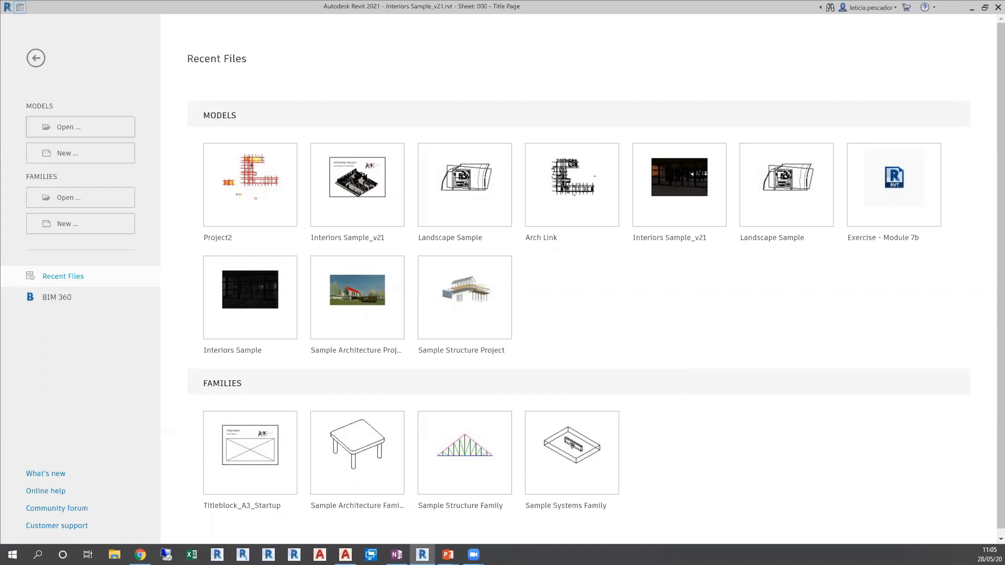
{"action": "left_click", "coordinate": [80, 154]}
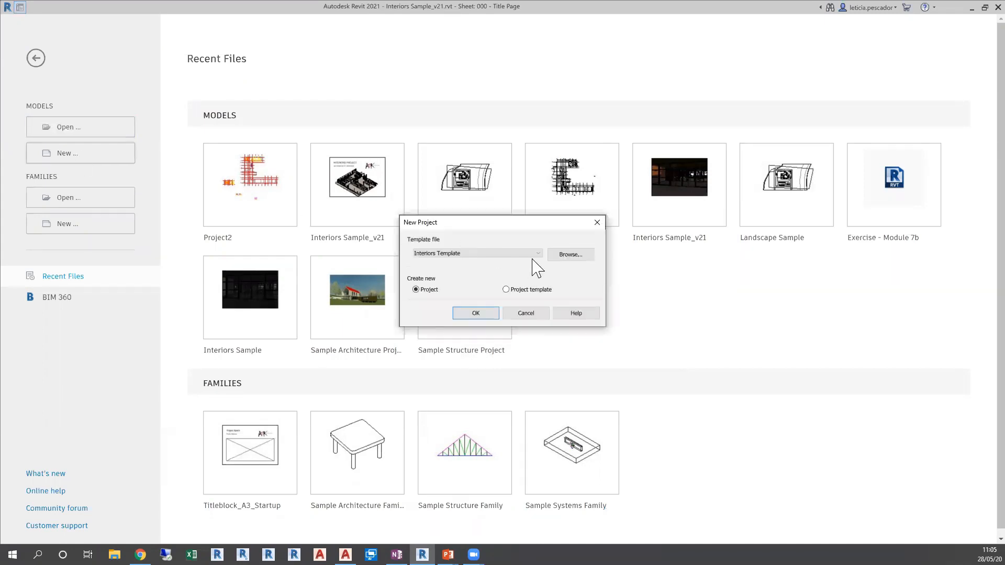
{"action": "left_click", "coordinate": [487, 313]}
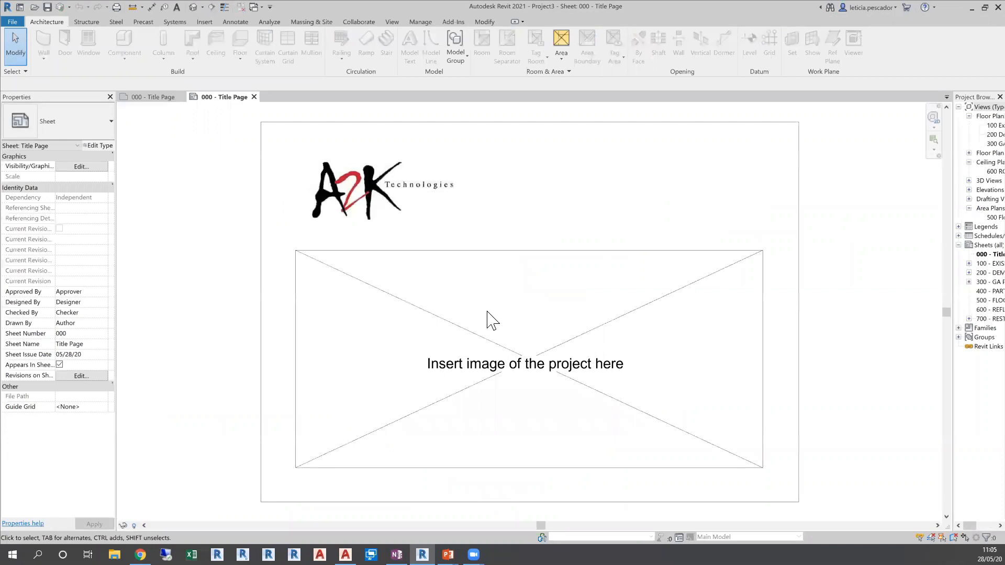
Open the 100 Existing - Ground Floor plan and link the Interiors Sample_CAD.dwg drawing from the DWG folder into it
{"action": "double_click", "coordinate": [989, 126]}
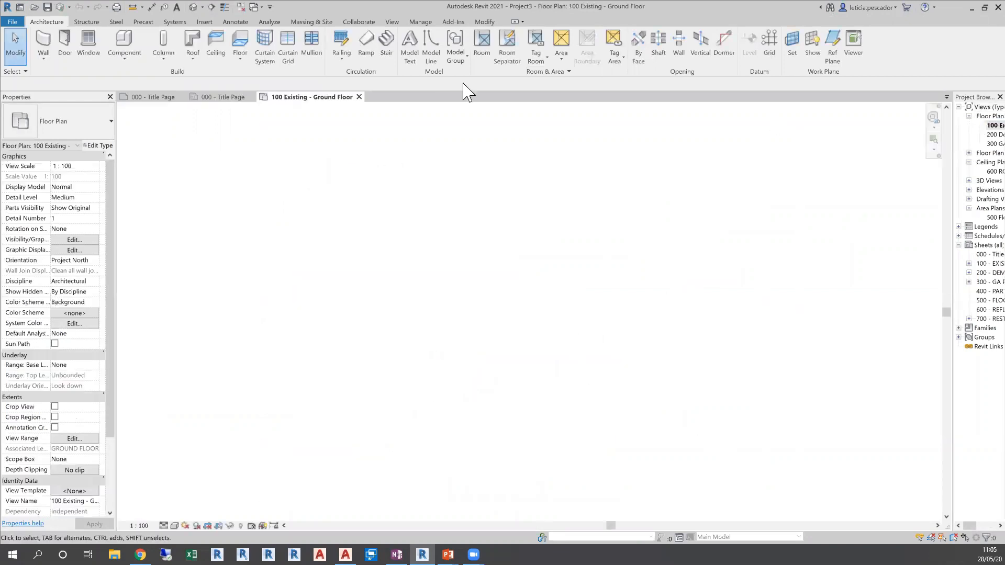
{"action": "left_click", "coordinate": [204, 22]}
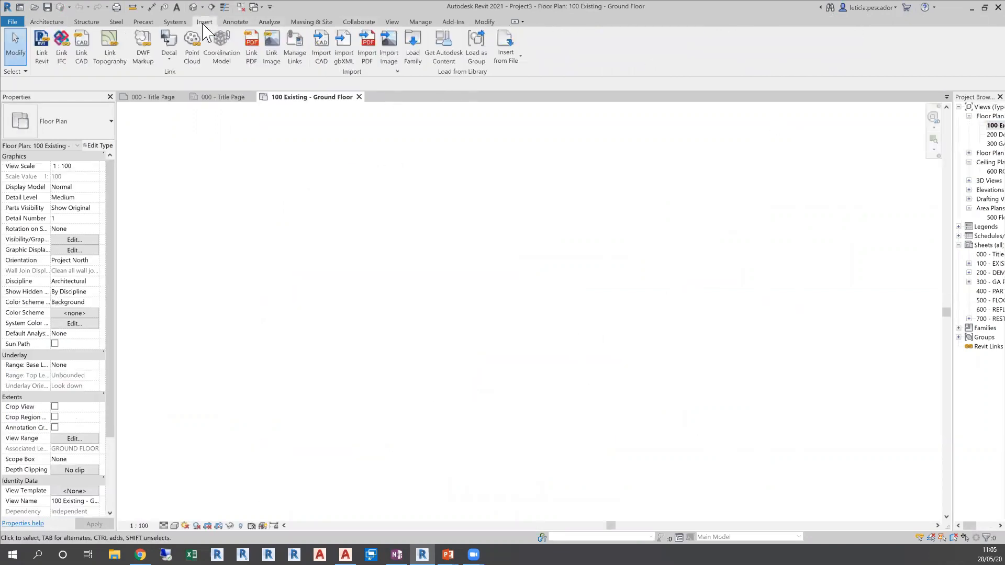
{"action": "left_click", "coordinate": [82, 46]}
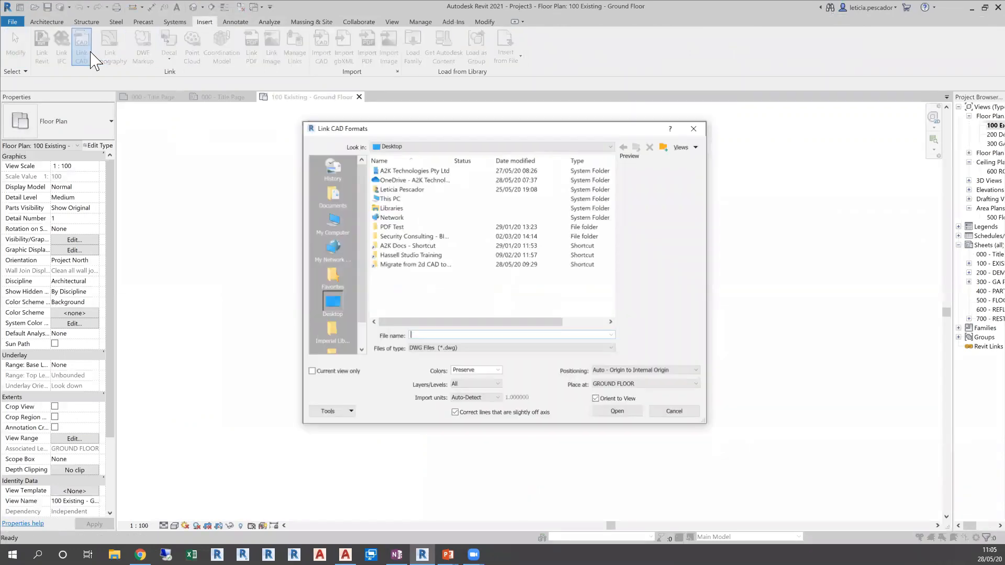
{"action": "double_click", "coordinate": [387, 179]}
{"action": "double_click", "coordinate": [385, 213]}
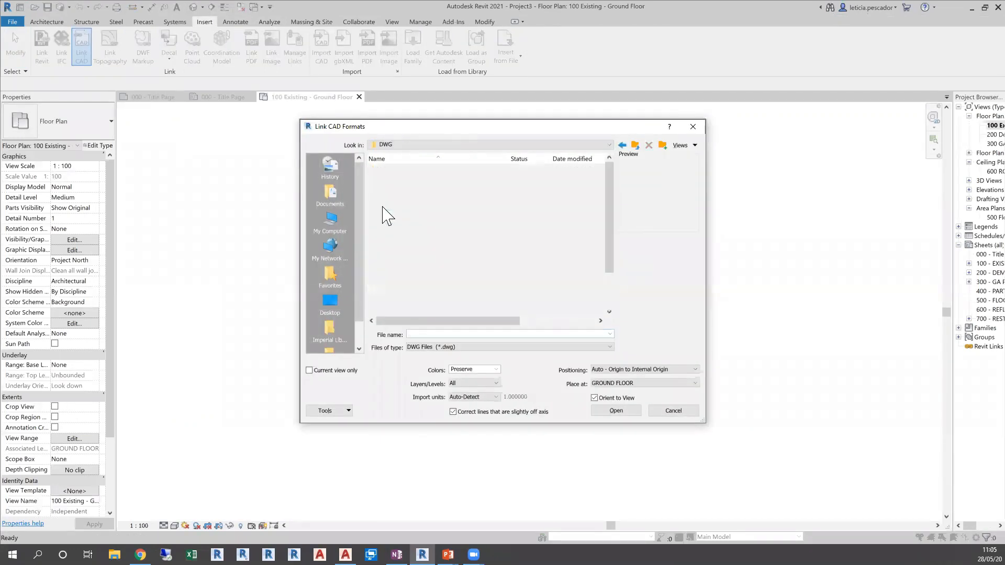
{"action": "left_click", "coordinate": [398, 169]}
{"action": "left_click", "coordinate": [616, 410]}
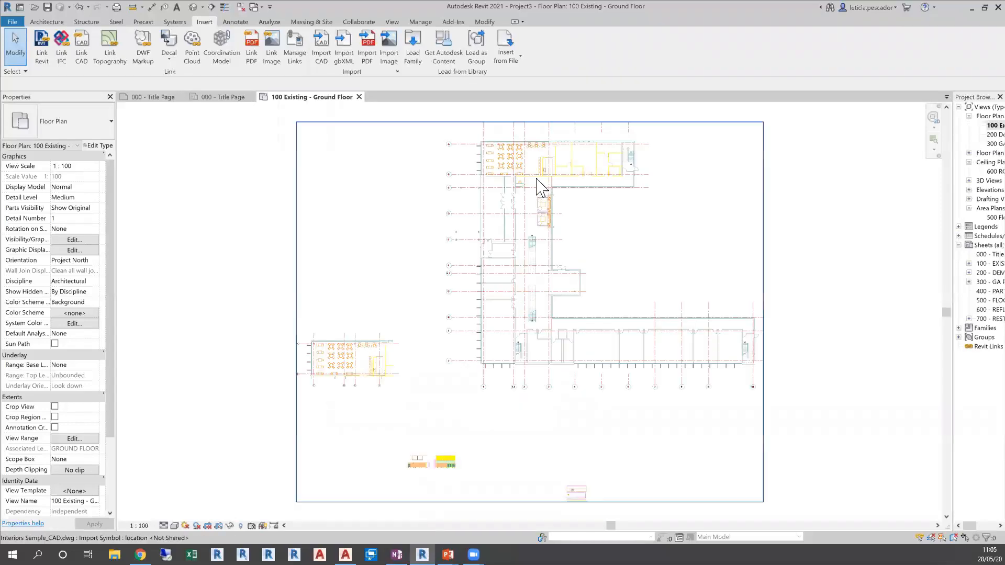
Draw a Storefront 1500x2100 curtain wall about 7264 mm long over the linked drawing's partition beside the bar
{"action": "scroll", "coordinate": [546, 158], "scroll_direction": "up", "scroll_amount": 3}
{"action": "middle_click_drag", "start_coordinate": [522, 170], "coordinate": [498, 265]}
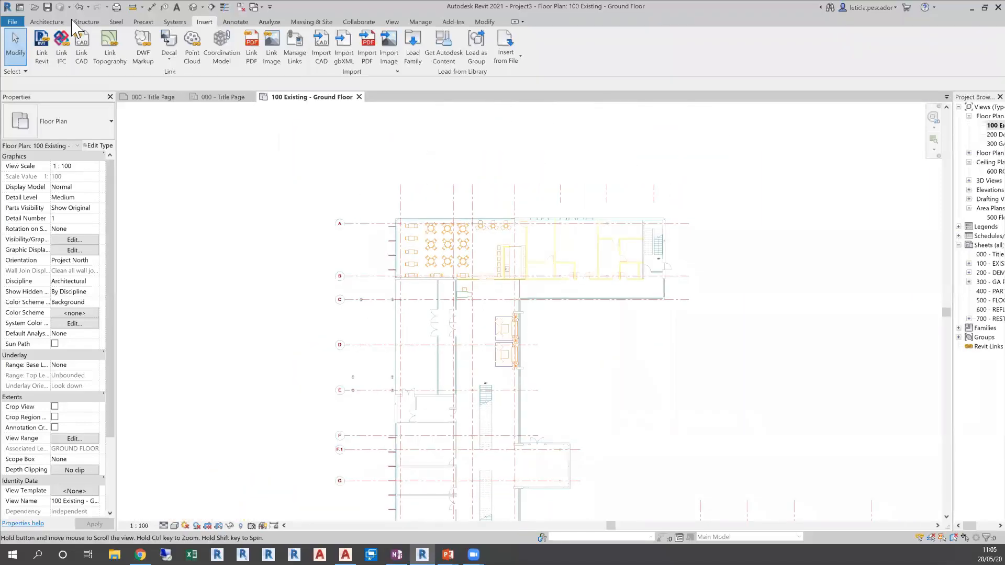
{"action": "left_click", "coordinate": [47, 22]}
{"action": "left_click", "coordinate": [44, 39]}
{"action": "scroll", "coordinate": [490, 194], "scroll_direction": "up", "scroll_amount": 3}
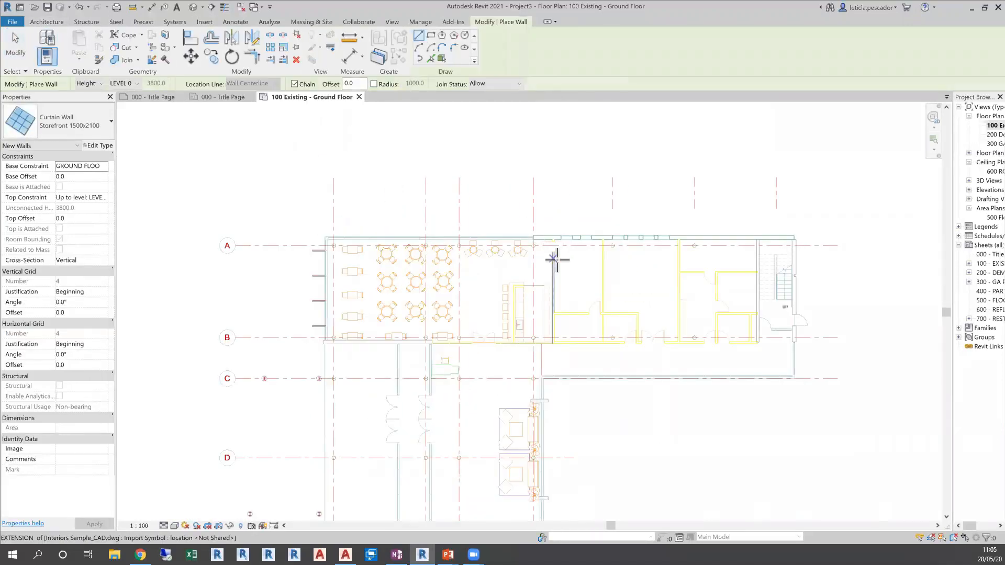
{"action": "scroll", "coordinate": [554, 252], "scroll_direction": "up", "scroll_amount": 2}
{"action": "scroll", "coordinate": [552, 249], "scroll_direction": "up", "scroll_amount": 2}
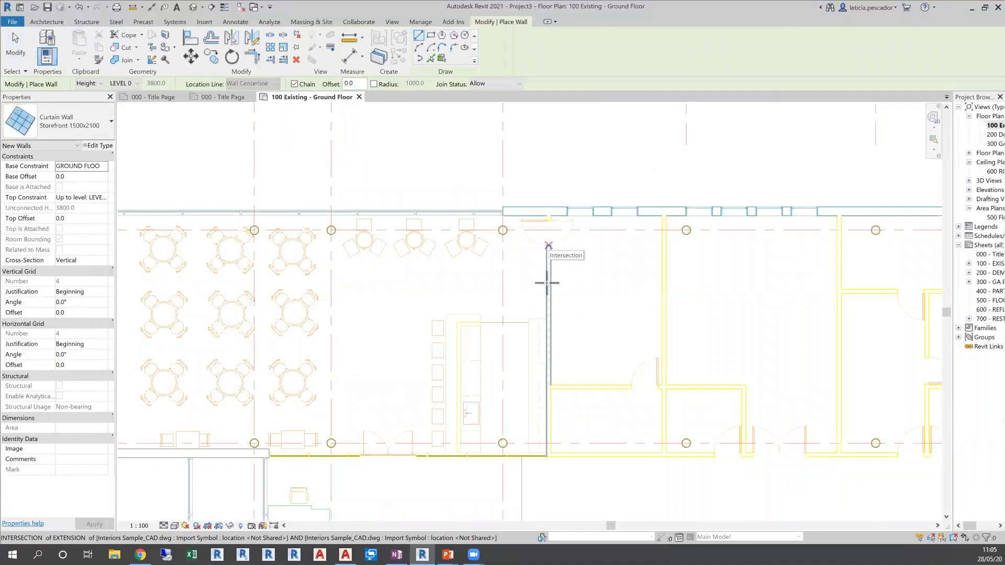
{"action": "left_click", "coordinate": [549, 244]}
{"action": "left_click", "coordinate": [549, 455]}
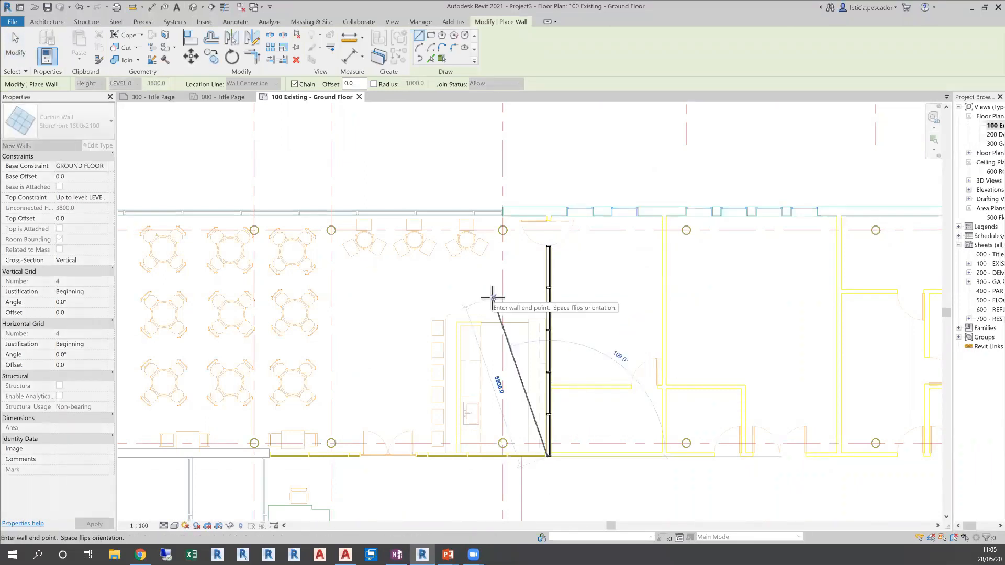
{"action": "key", "text": "Escape"}
{"action": "key", "text": "Escape"}
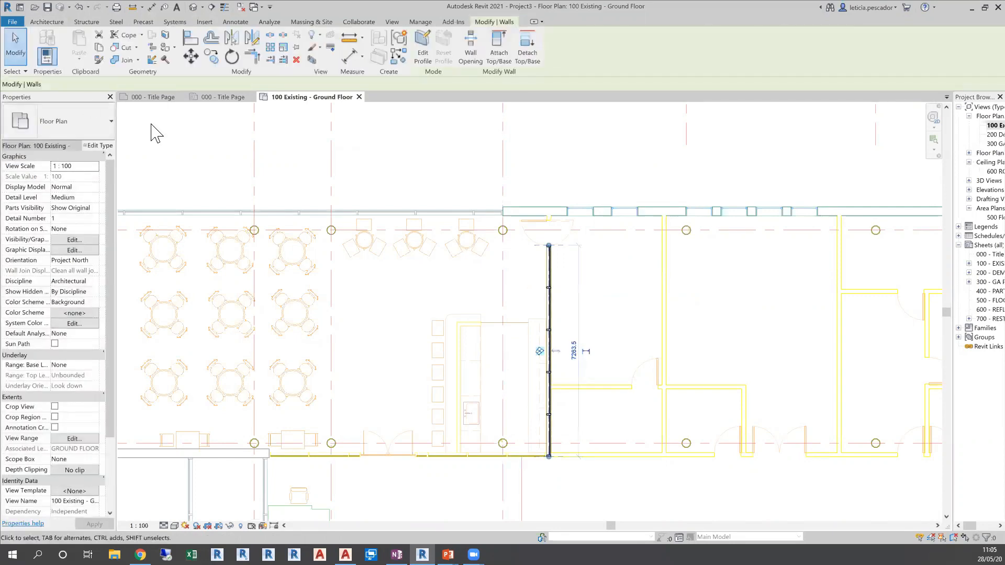
Change the newly drawn wall's type to the basic wall Stud-Timber-(10/90)
{"action": "left_click", "coordinate": [68, 126]}
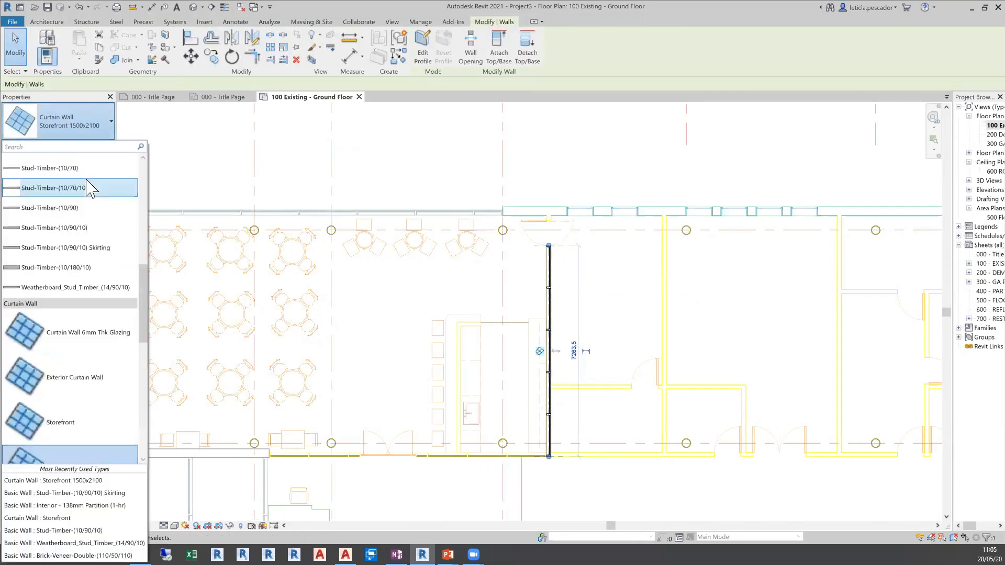
{"action": "scroll", "coordinate": [89, 188], "scroll_direction": "up", "scroll_amount": 3}
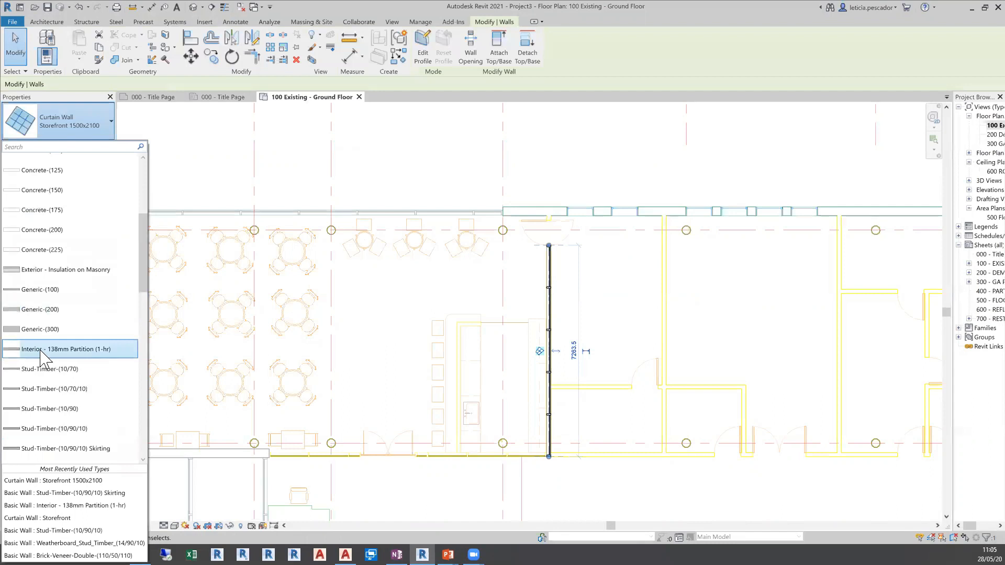
{"action": "left_click", "coordinate": [44, 409]}
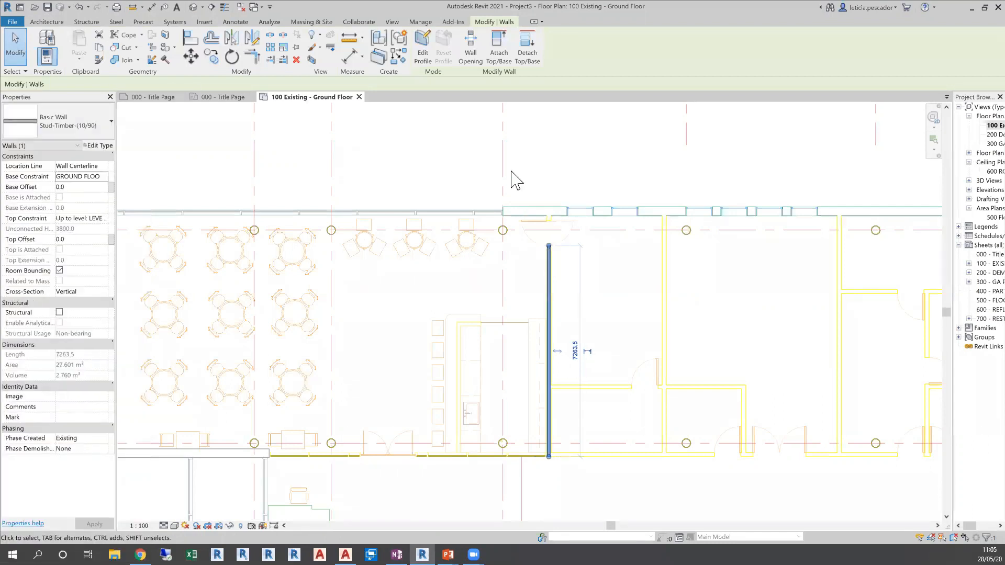
Place an M_Single-Flush 0915 x 2134mm 20 Minute Rated door near the upper end of the stud-timber wall
{"action": "left_click", "coordinate": [46, 21]}
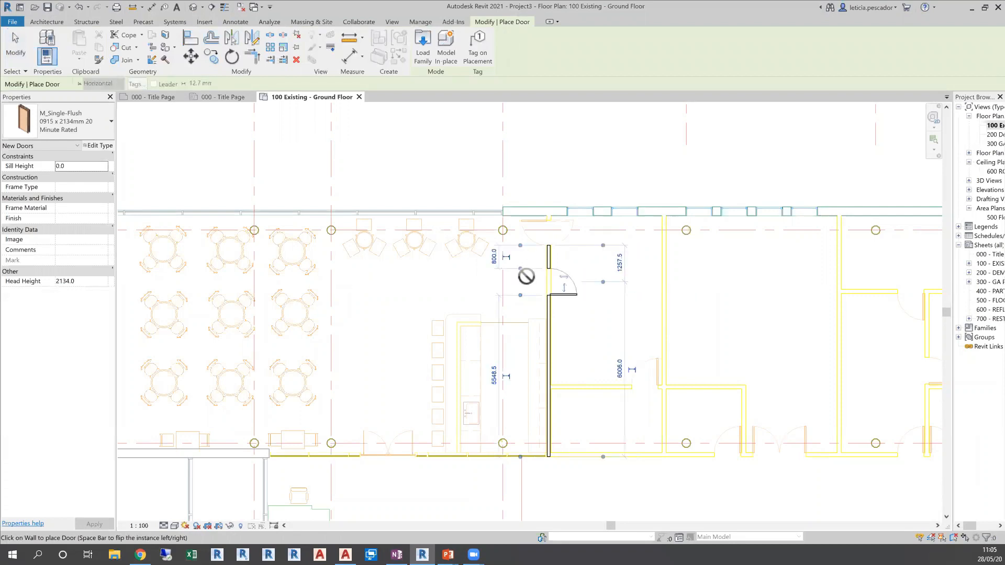
{"action": "key", "text": "Escape"}
{"action": "key", "text": "Escape"}
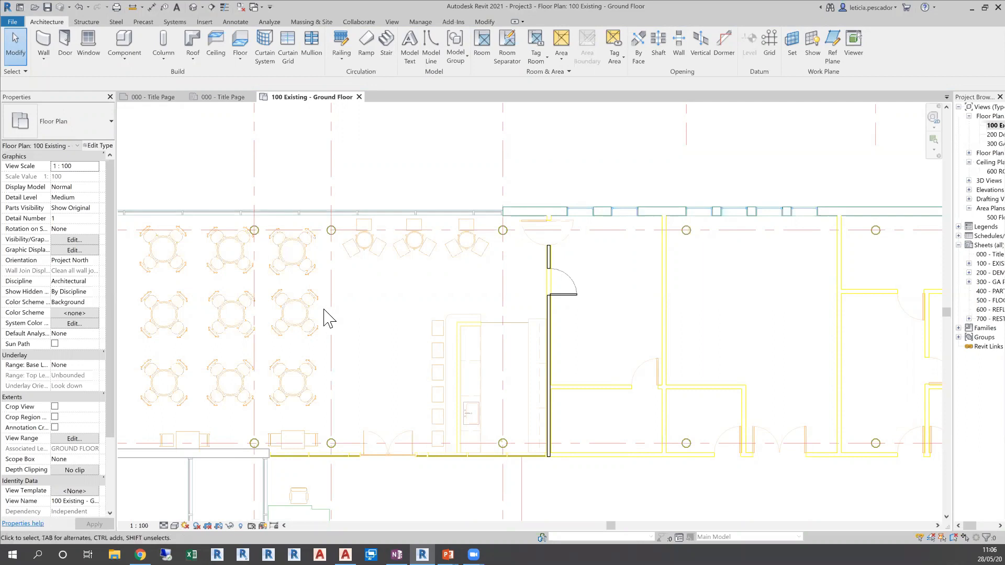
Query a grid line in the linked CAD drawing and hide its layer in the current view
{"action": "scroll", "coordinate": [325, 317], "scroll_direction": "down", "scroll_amount": 1}
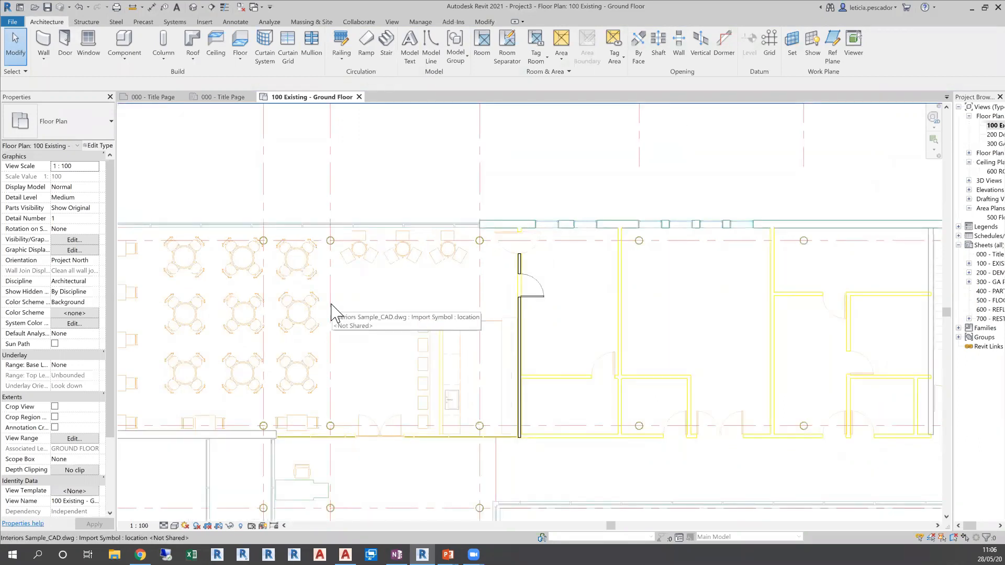
{"action": "left_click", "coordinate": [324, 286]}
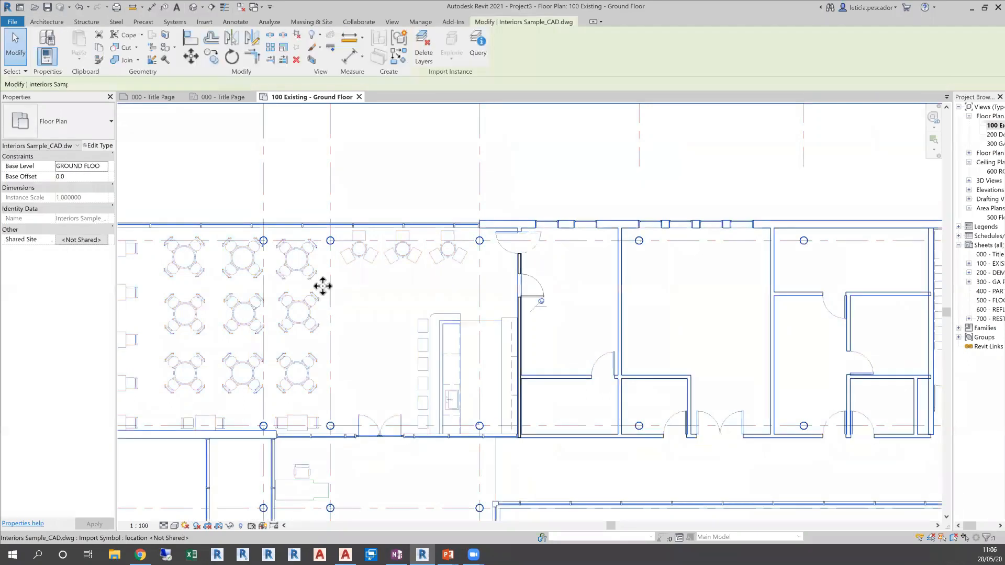
{"action": "left_click", "coordinate": [485, 52]}
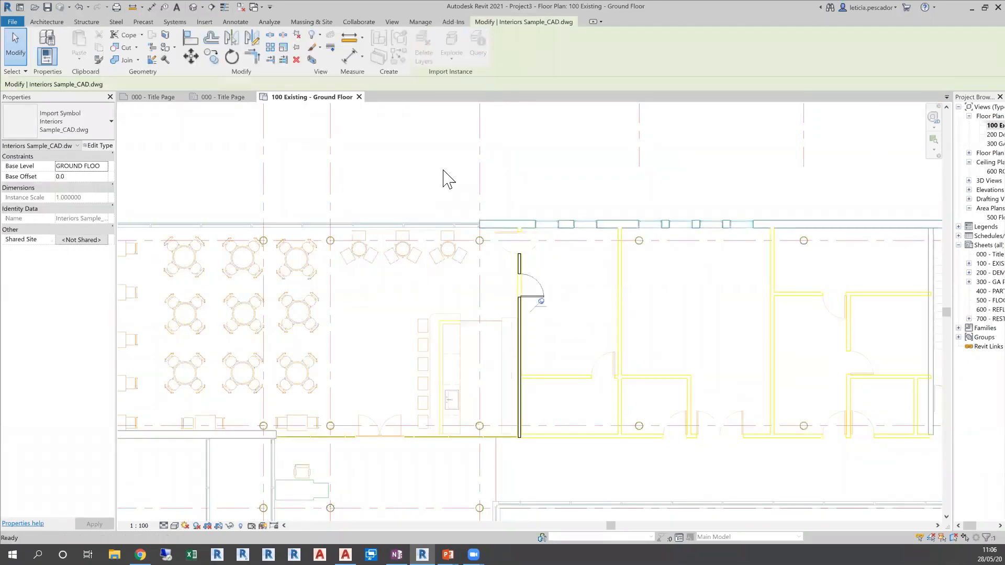
{"action": "left_click", "coordinate": [337, 285]}
{"action": "left_click", "coordinate": [450, 307]}
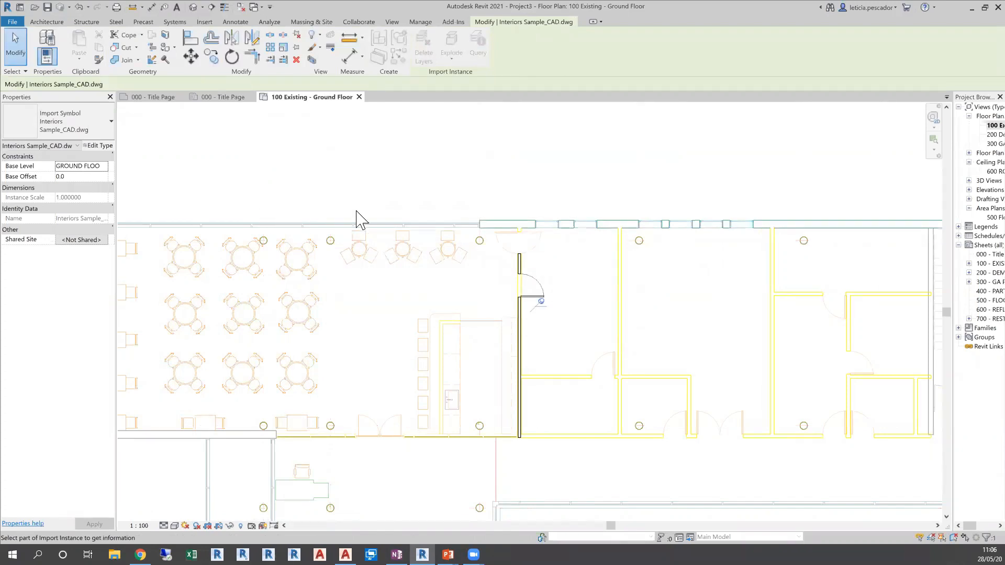
{"action": "scroll", "coordinate": [359, 225], "scroll_direction": "down", "scroll_amount": 3}
{"action": "scroll", "coordinate": [359, 221], "scroll_direction": "down", "scroll_amount": 1}
{"action": "middle_click_drag", "start_coordinate": [368, 261], "coordinate": [419, 248]}
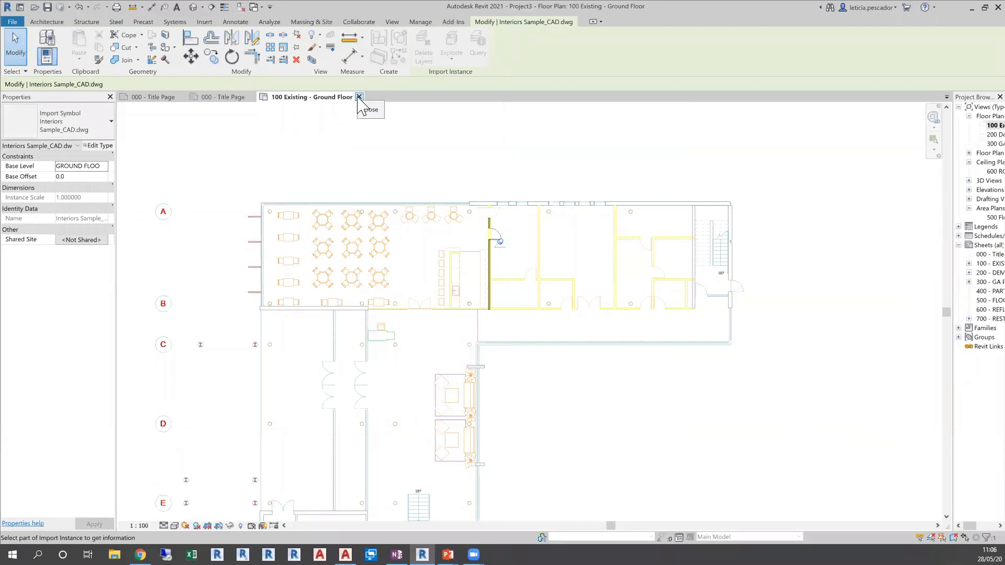
Return to the Interiors Sample_v21 title page without saving the project, and widen the Project Browser to show full view names
{"action": "left_click", "coordinate": [157, 97]}
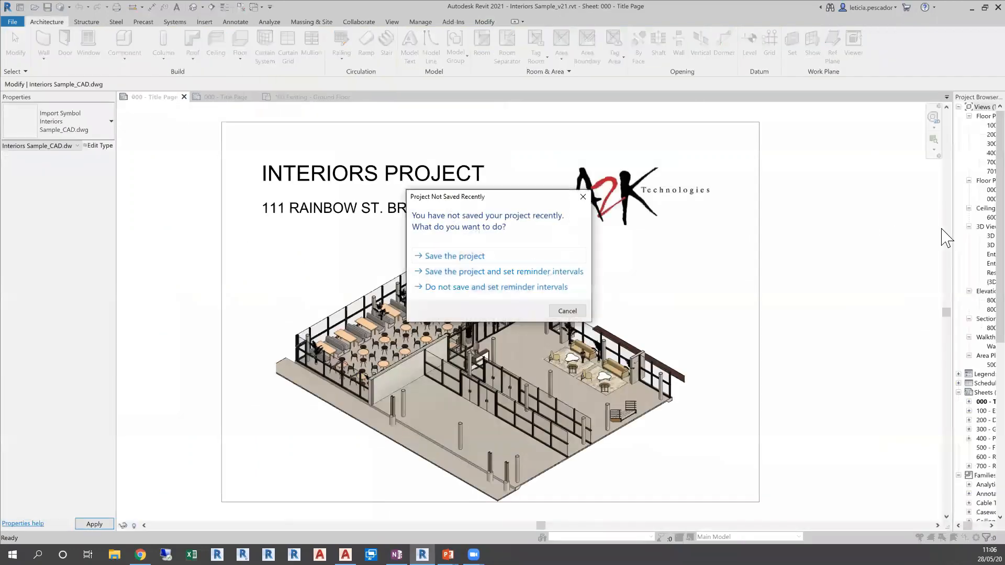
{"action": "left_click", "coordinate": [567, 311]}
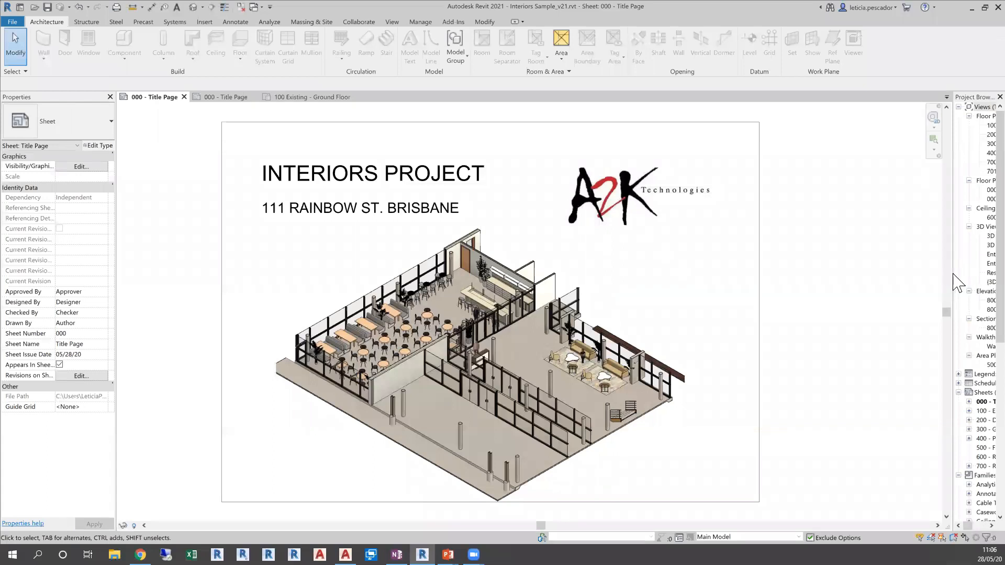
{"action": "left_click_drag", "start_coordinate": [952, 272], "coordinate": [838, 277]}
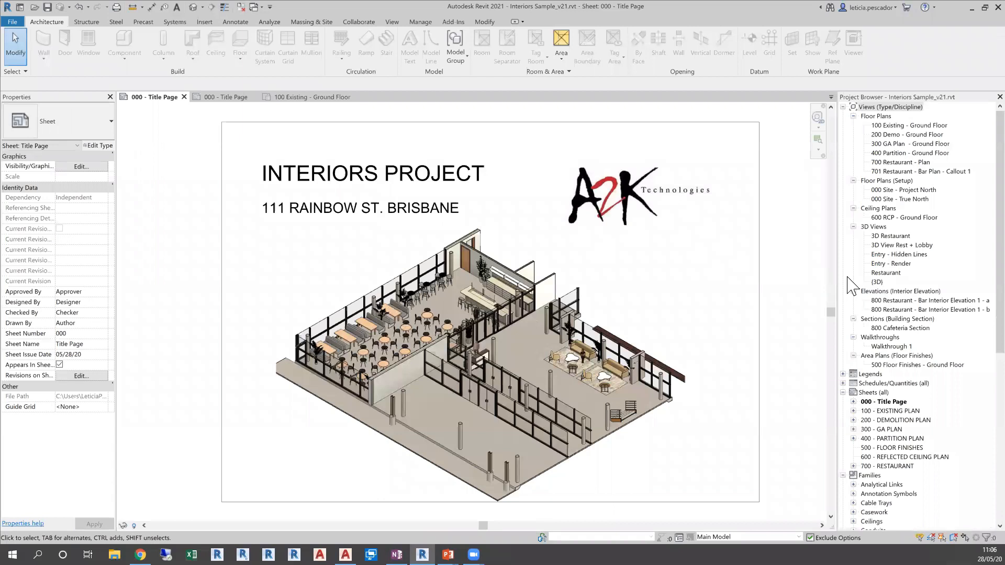
Open the sample project's 100 Existing - Ground Floor plan and examine the existing walls and doors around the restaurant area
{"action": "double_click", "coordinate": [909, 126]}
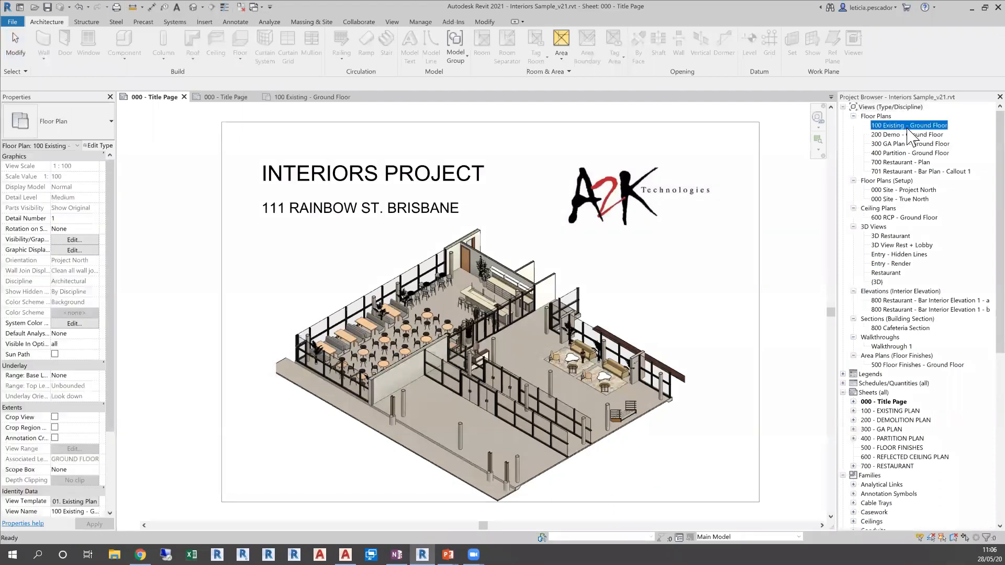
{"action": "scroll", "coordinate": [277, 260], "scroll_direction": "up", "scroll_amount": 4}
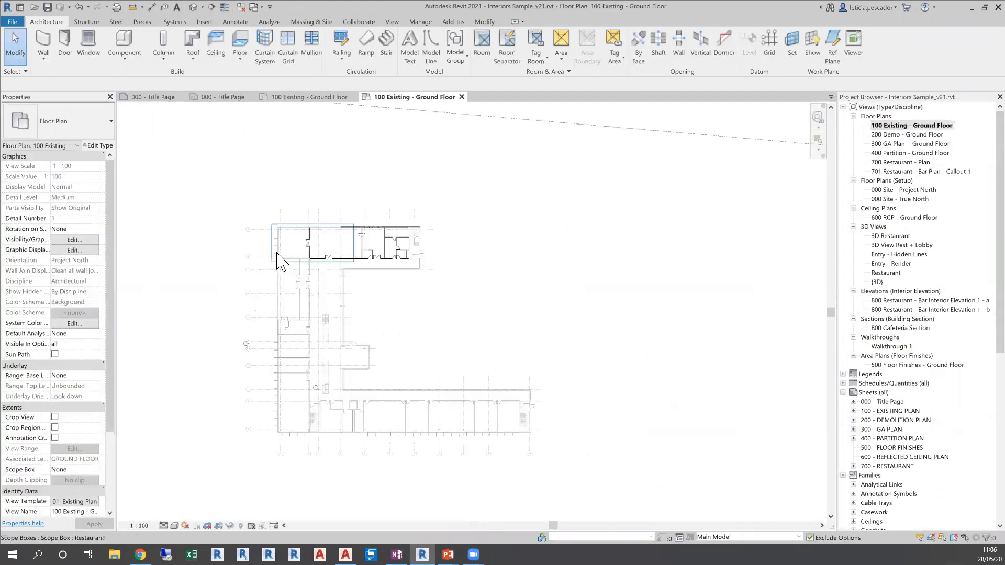
{"action": "scroll", "coordinate": [431, 247], "scroll_direction": "up", "scroll_amount": 5}
{"action": "middle_click_drag", "start_coordinate": [430, 247], "coordinate": [480, 288]}
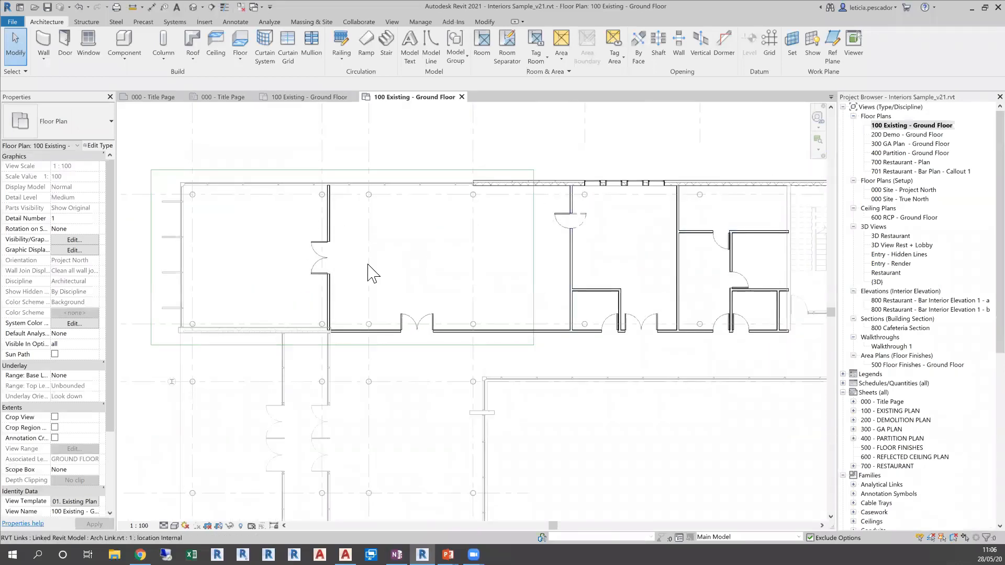
{"action": "scroll", "coordinate": [368, 271], "scroll_direction": "down", "scroll_amount": 1}
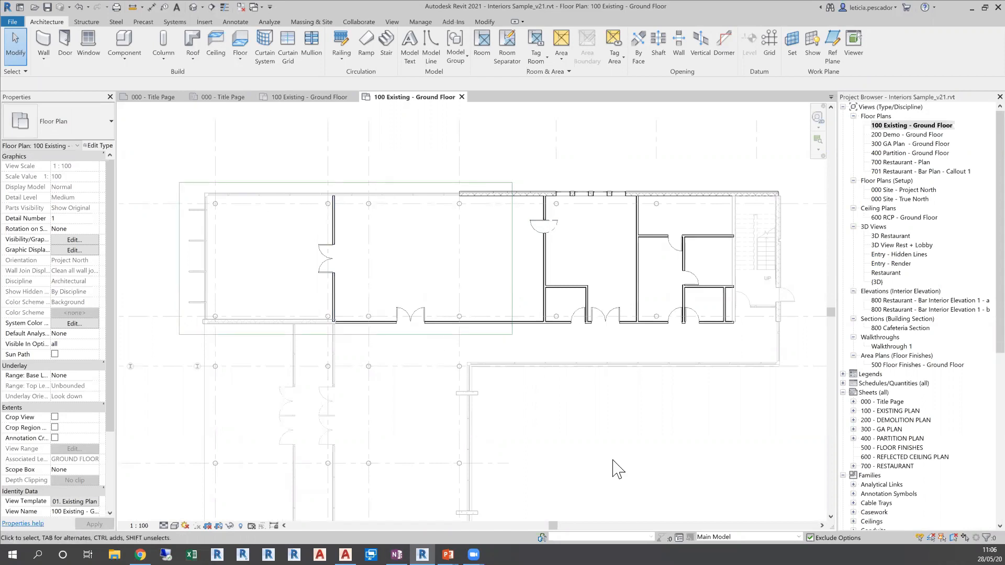
{"action": "scroll", "coordinate": [413, 375], "scroll_direction": "down", "scroll_amount": 1}
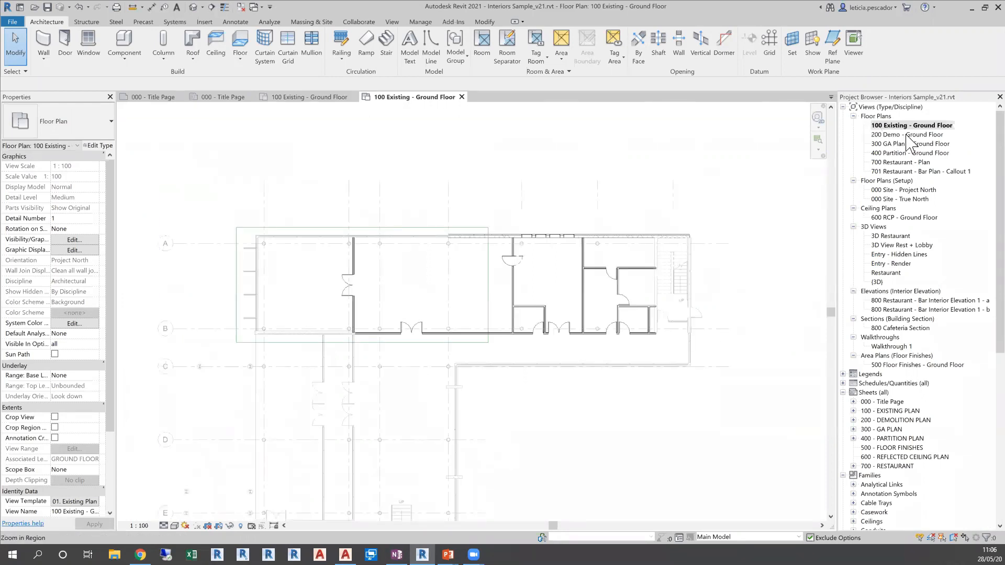
Review the 200 Demo - Ground Floor plan and the 400 Partition - Ground Floor plan's tagged walls around the bar
{"action": "double_click", "coordinate": [902, 135]}
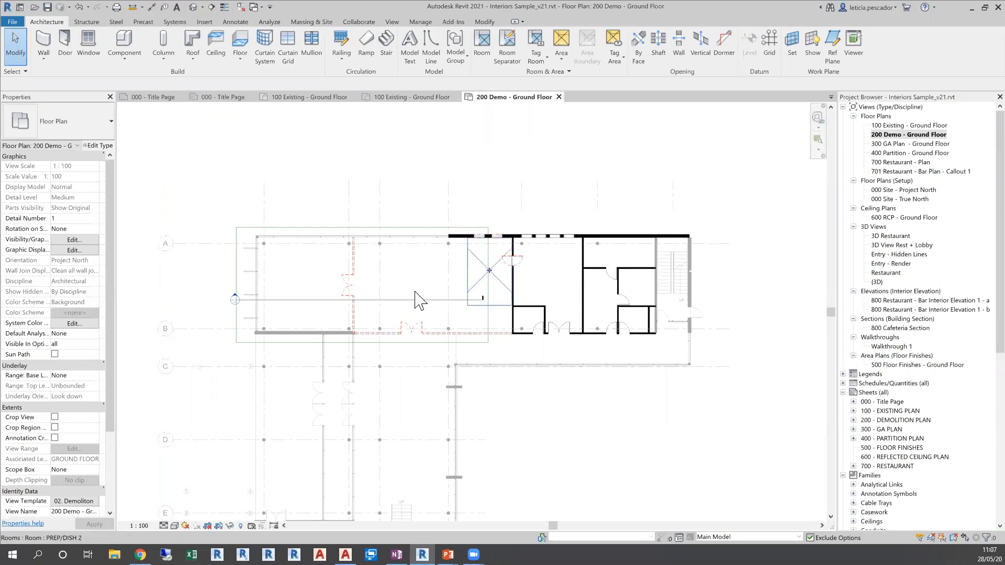
{"action": "left_click", "coordinate": [904, 153]}
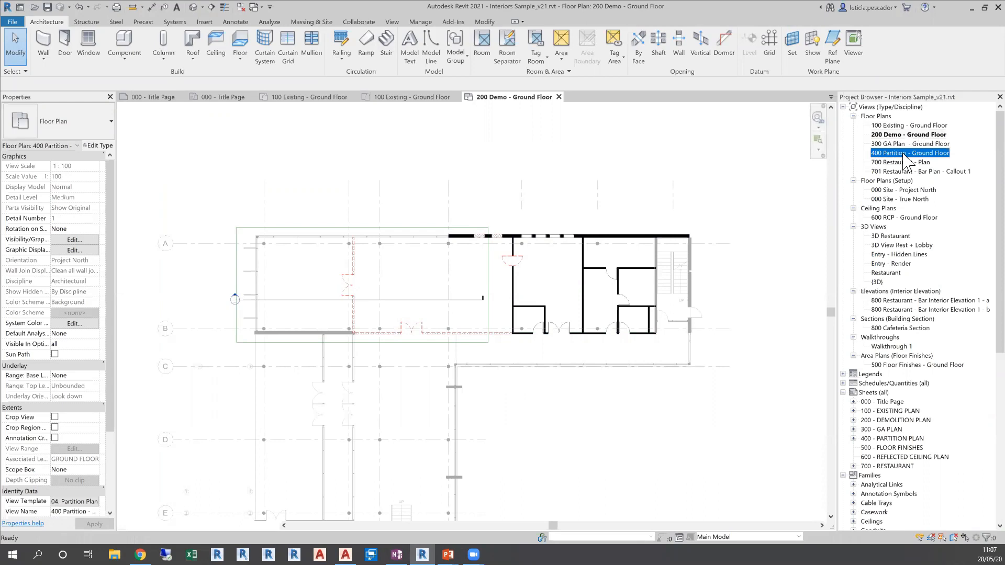
{"action": "double_click", "coordinate": [903, 154]}
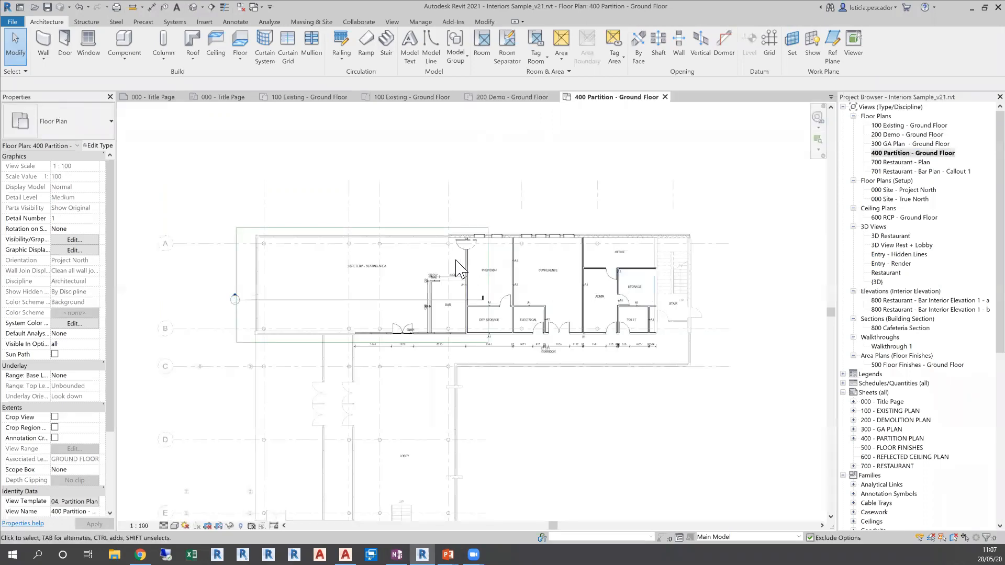
{"action": "scroll", "coordinate": [460, 268], "scroll_direction": "up", "scroll_amount": 5}
{"action": "middle_click_drag", "start_coordinate": [468, 275], "coordinate": [523, 256]}
{"action": "scroll", "coordinate": [507, 240], "scroll_direction": "down", "scroll_amount": 1}
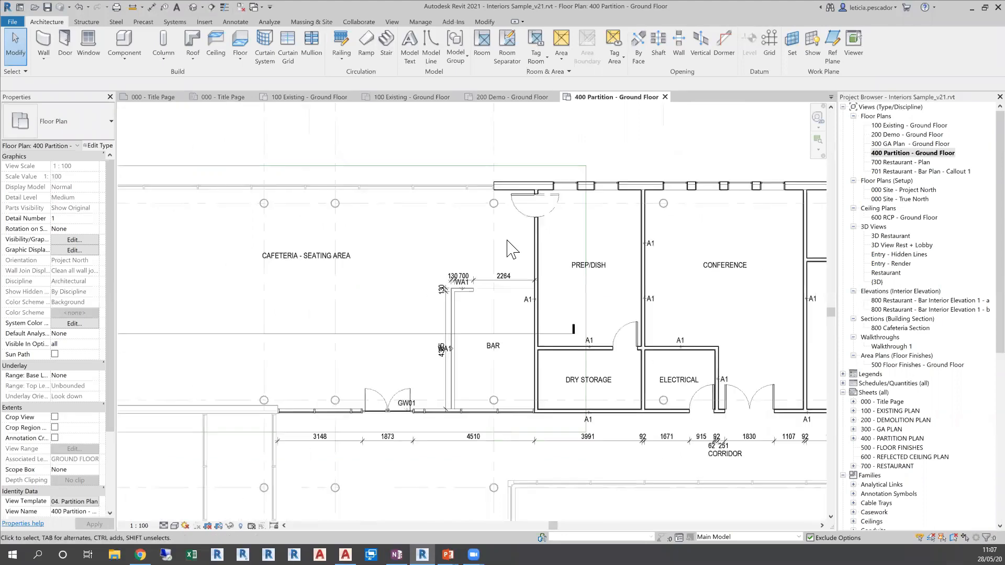
Dimension the wall between the bar and the PREP/DISH room with an Aligned dimension that picks Entire Walls
{"action": "scroll", "coordinate": [503, 249], "scroll_direction": "down", "scroll_amount": 1}
{"action": "middle_click_drag", "start_coordinate": [465, 246], "coordinate": [496, 229]}
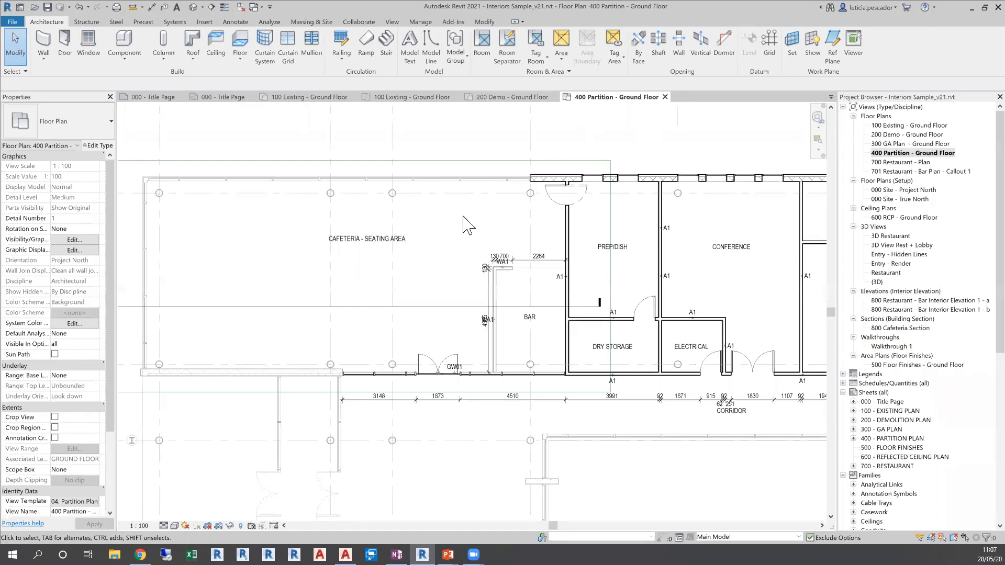
{"action": "left_click", "coordinate": [152, 8]}
{"action": "left_click", "coordinate": [207, 83]}
{"action": "left_click", "coordinate": [207, 102]}
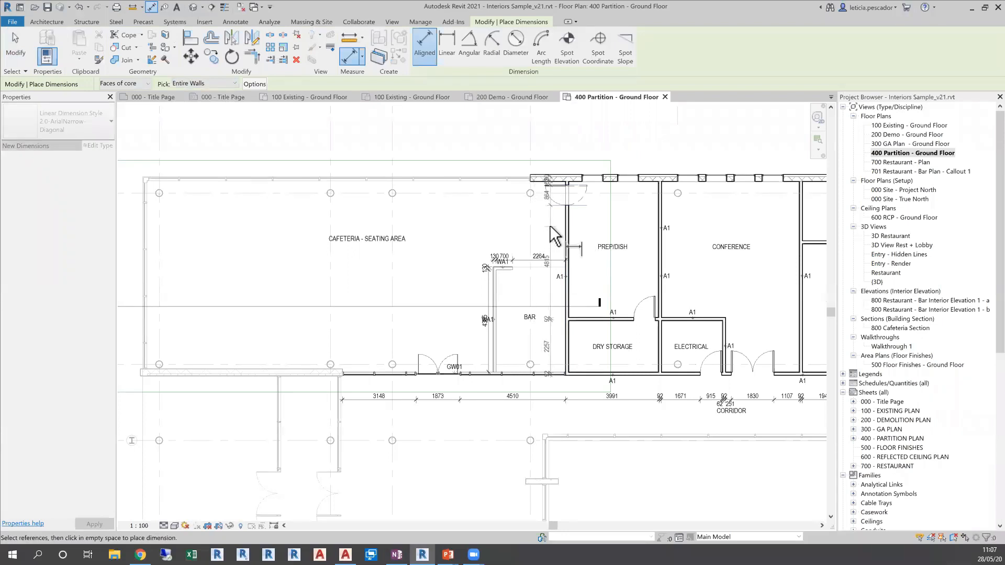
{"action": "left_click", "coordinate": [547, 238]}
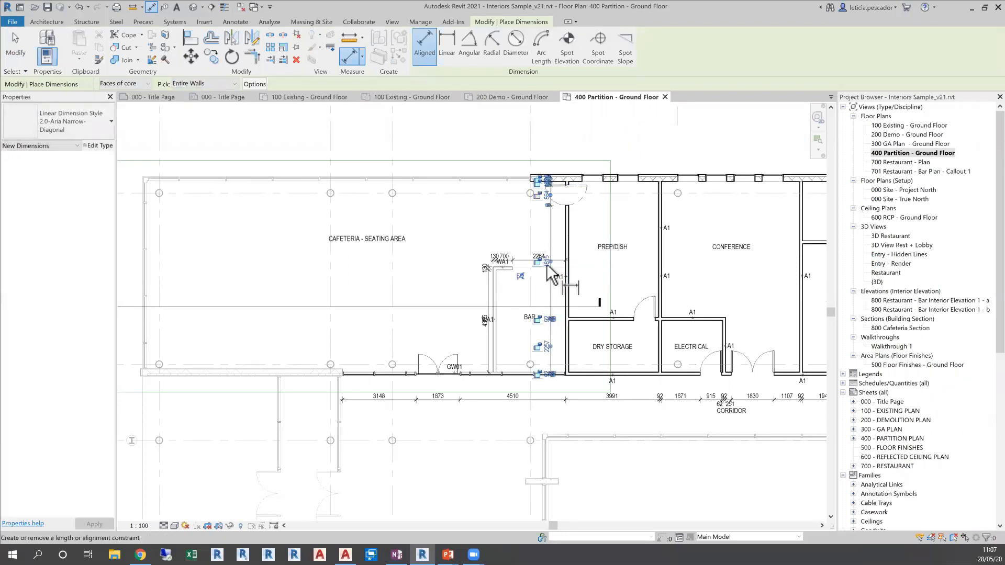
{"action": "left_click", "coordinate": [553, 194]}
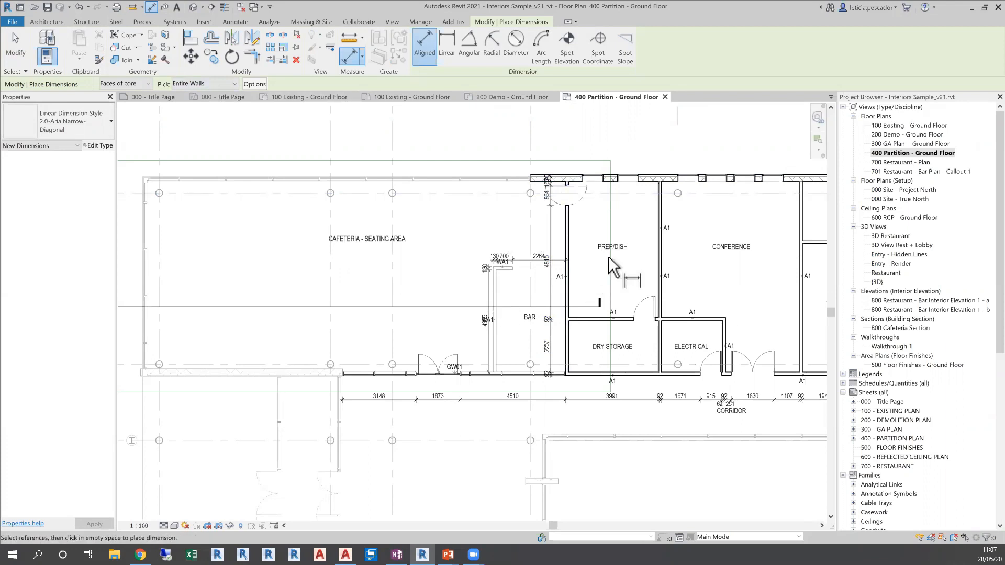
{"action": "key", "text": "Escape"}
{"action": "key", "text": "Escape"}
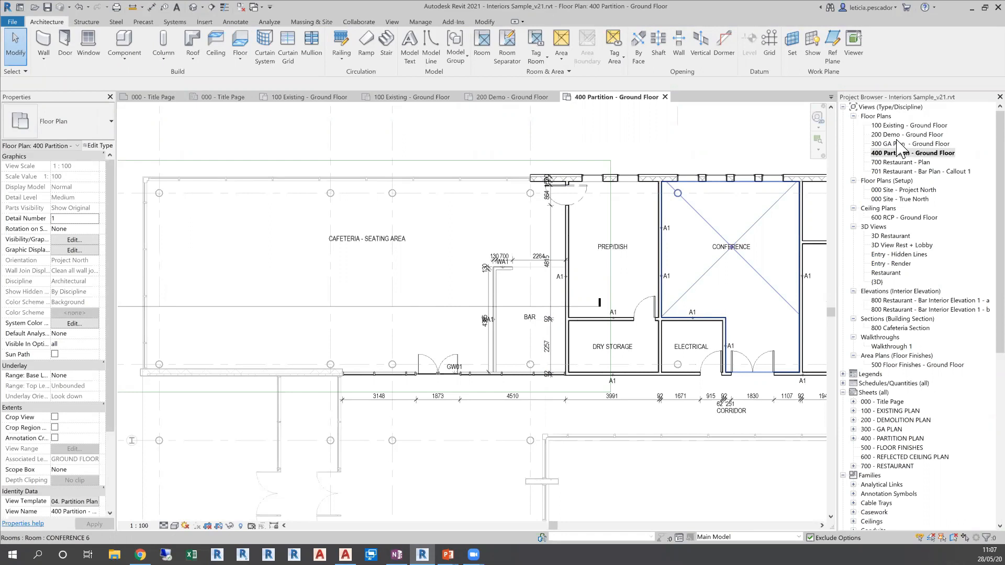
Open the 500 Floor Finishes - Ground Floor area plan and review its finish areas and tags
{"action": "middle_click_drag", "start_coordinate": [707, 171], "coordinate": [691, 153]}
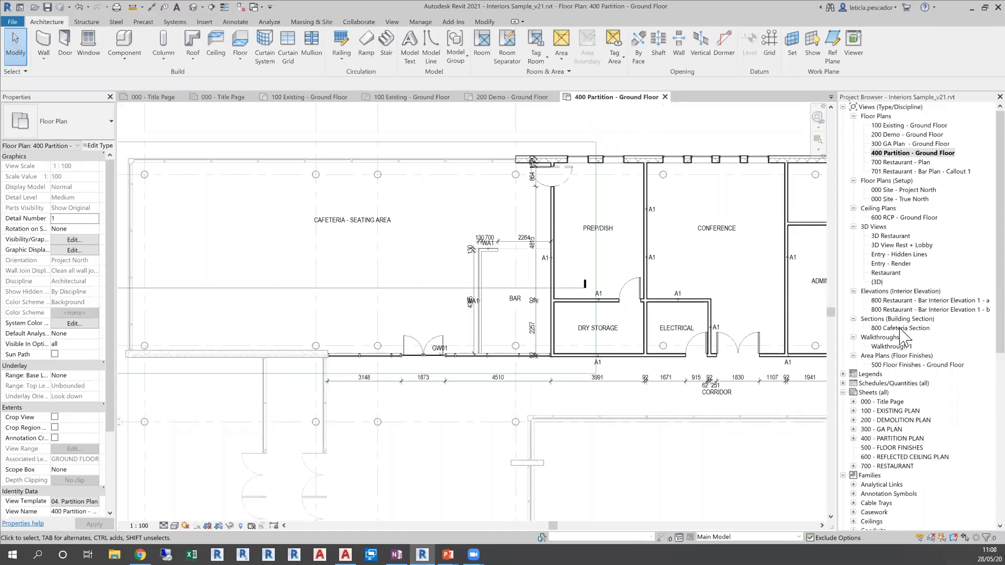
{"action": "double_click", "coordinate": [884, 365]}
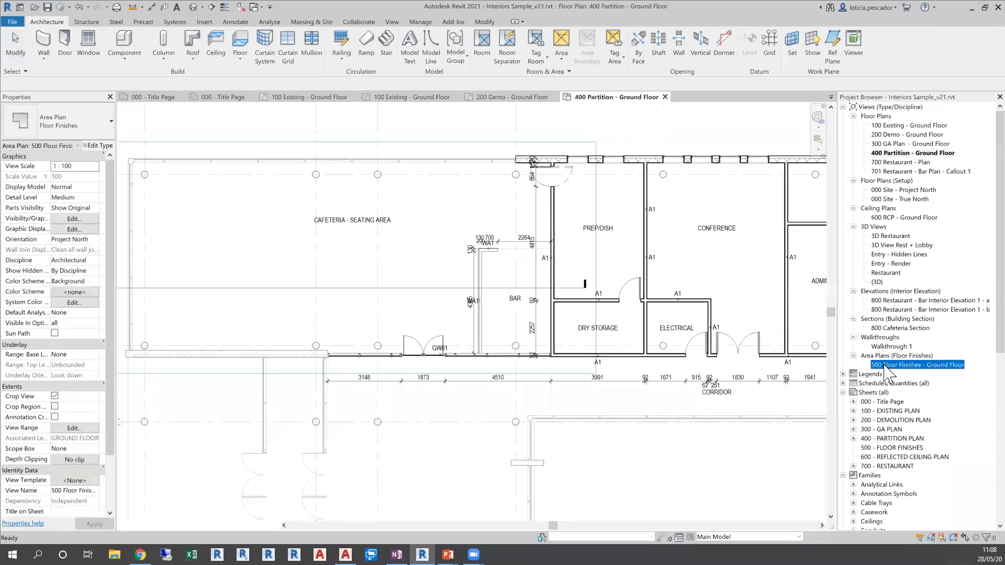
{"action": "scroll", "coordinate": [523, 254], "scroll_direction": "down", "scroll_amount": 3}
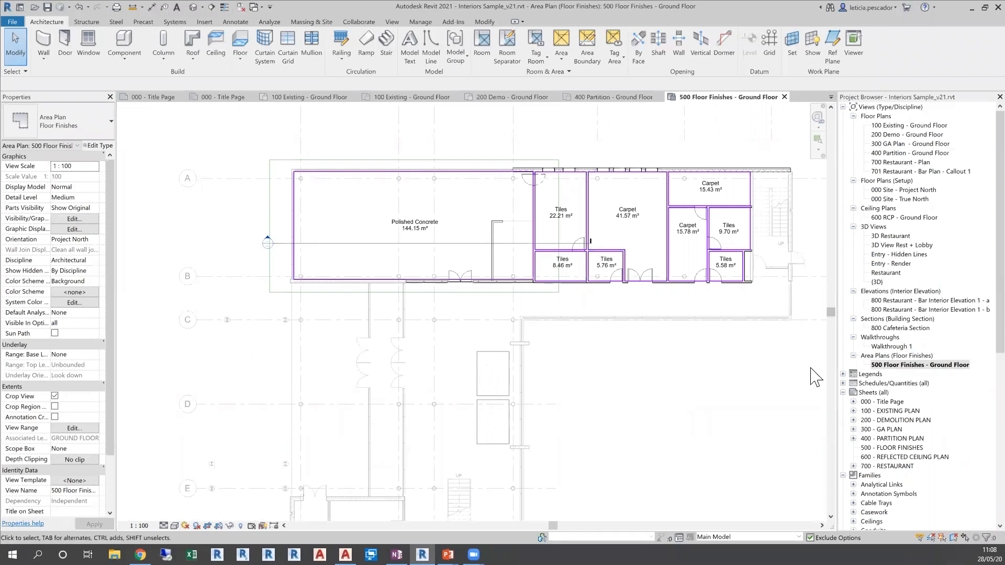
{"action": "middle_click_drag", "start_coordinate": [715, 376], "coordinate": [695, 348]}
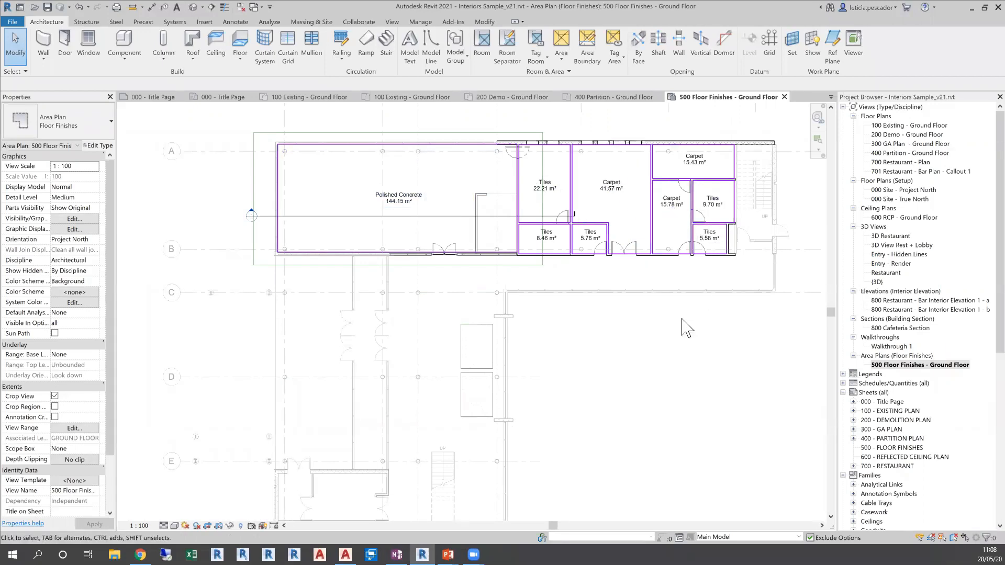
Draw a rectangular area boundary about 2540 mm wide on the stair landing next to the tiled rooms
{"action": "left_click", "coordinate": [588, 55]}
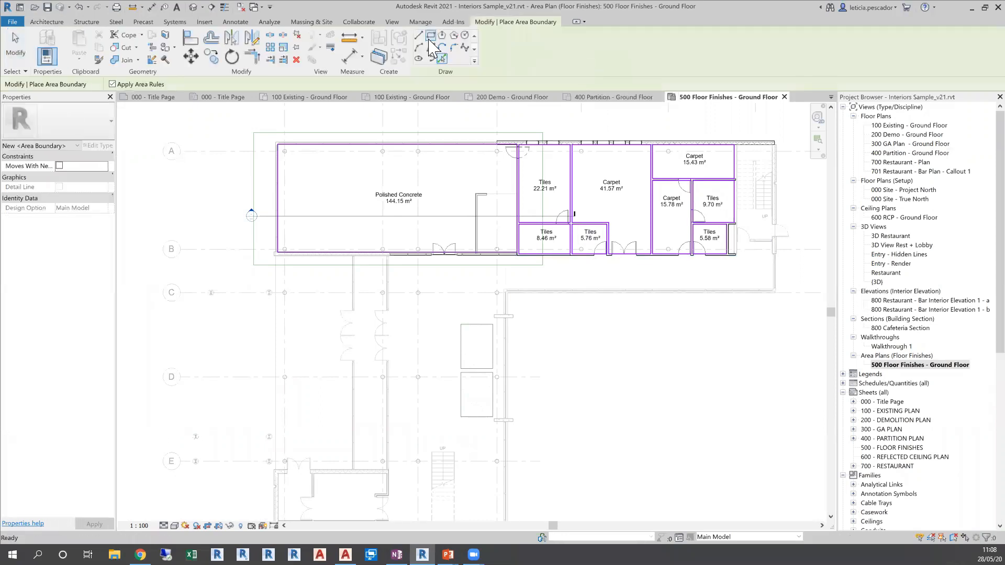
{"action": "scroll", "coordinate": [736, 239], "scroll_direction": "up", "scroll_amount": 3}
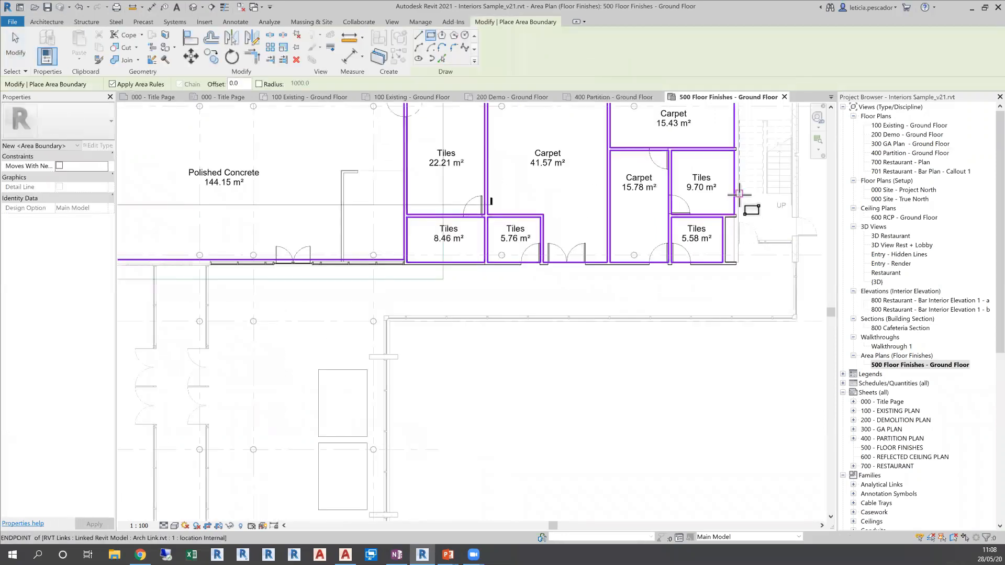
{"action": "left_click", "coordinate": [738, 194]}
{"action": "left_click", "coordinate": [791, 240]}
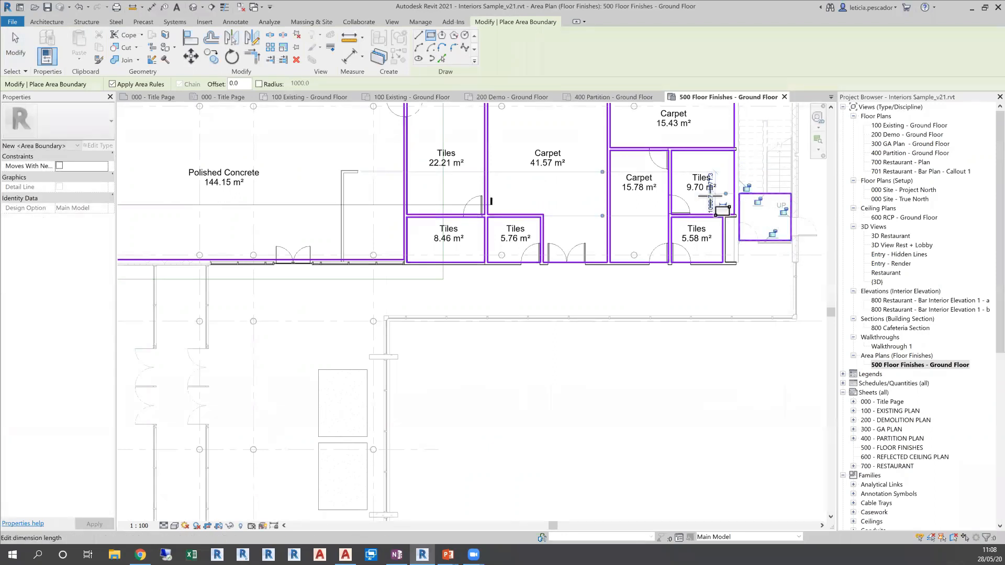
{"action": "key", "text": "Escape"}
{"action": "key", "text": "Escape"}
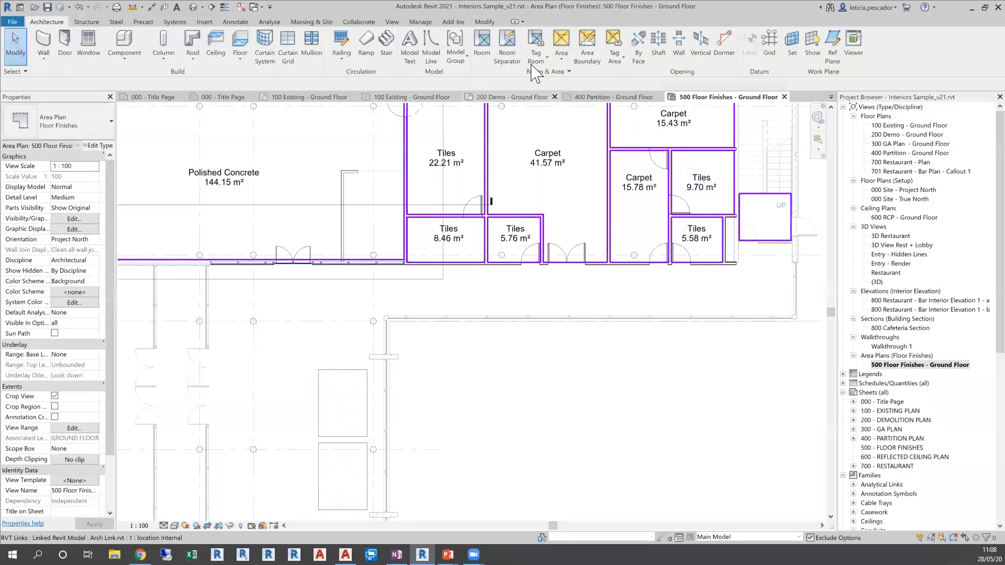
Place a tagged area named Polished Concrete inside the new stair landing boundary
{"action": "left_click", "coordinate": [561, 57]}
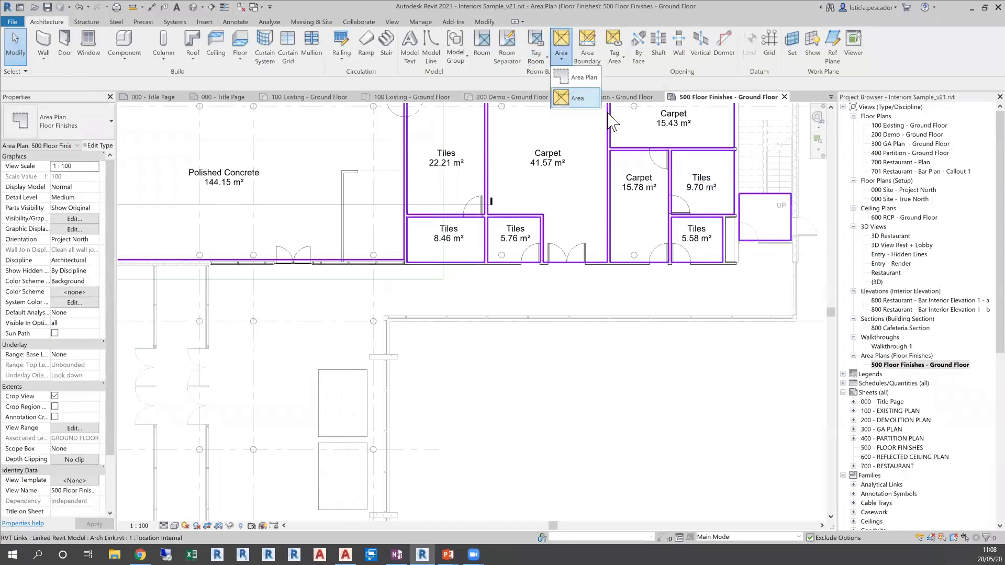
{"action": "left_click", "coordinate": [582, 99]}
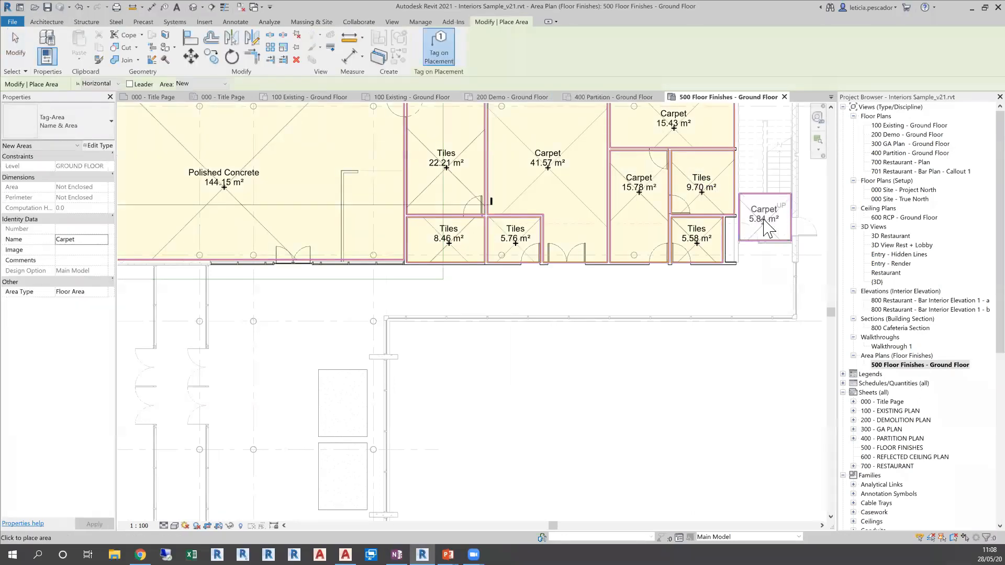
{"action": "left_click", "coordinate": [106, 241]}
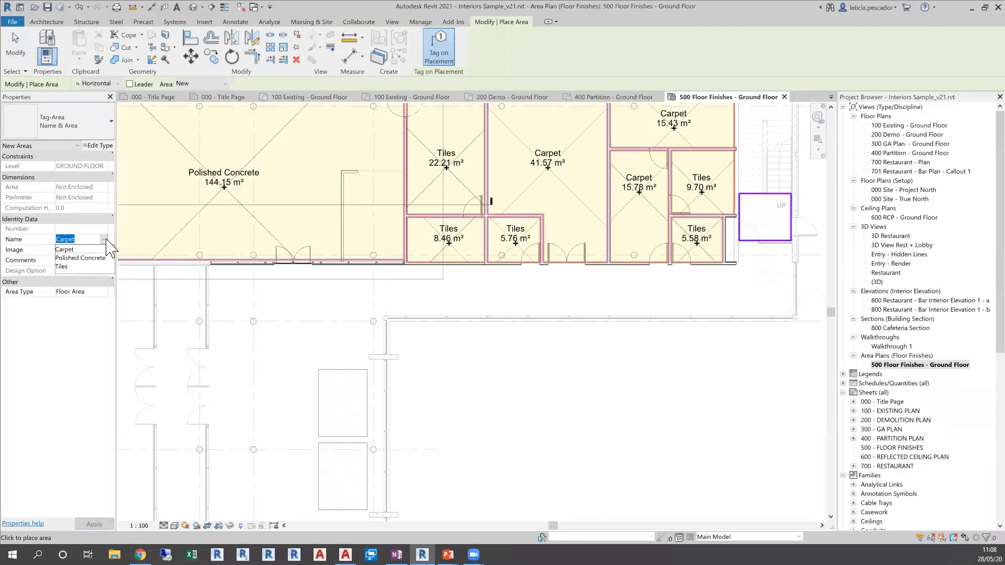
{"action": "left_click", "coordinate": [66, 259]}
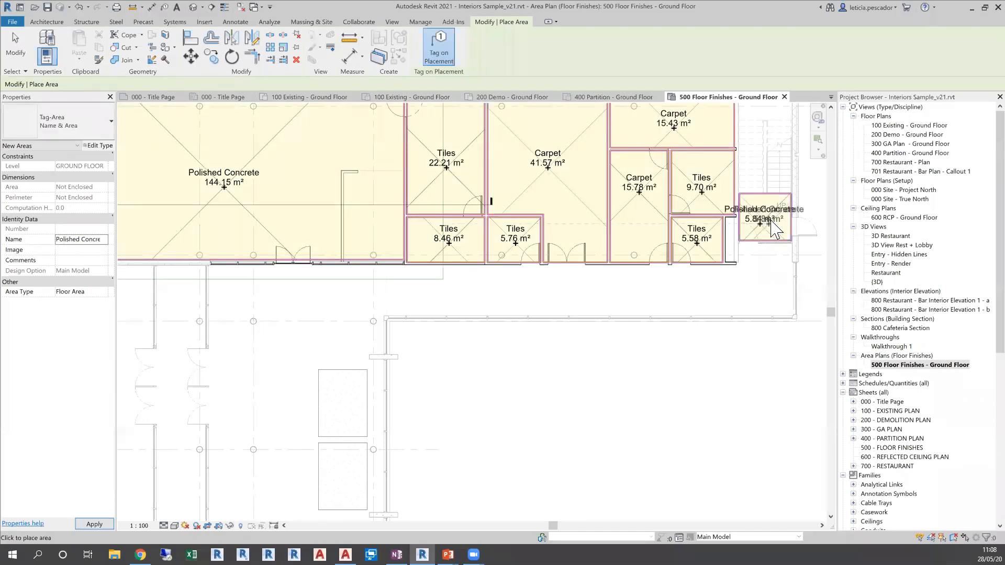
{"action": "left_click", "coordinate": [765, 220]}
{"action": "key", "text": "Escape"}
{"action": "key", "text": "Escape"}
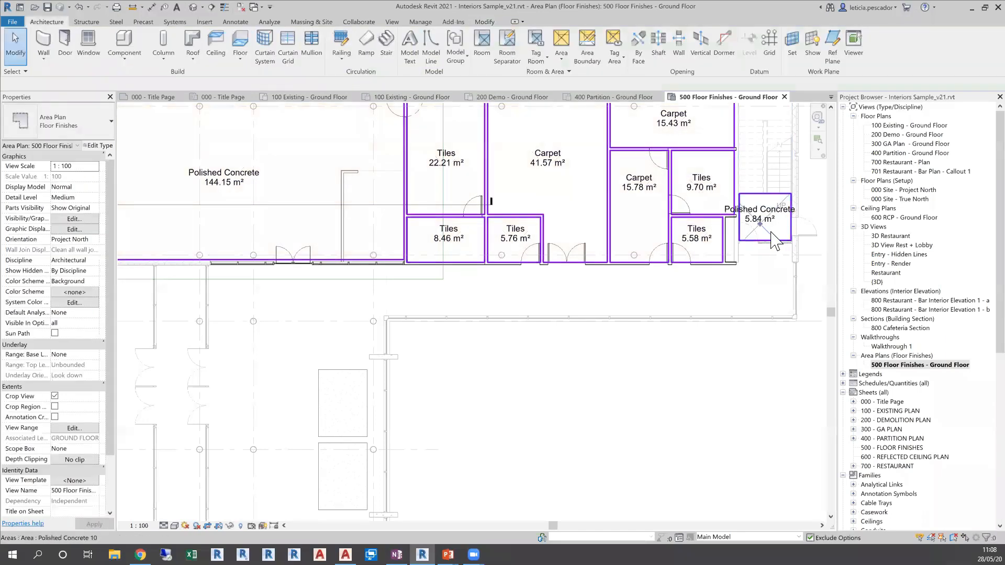
Move the landing area's lower boundary line inward and back to the landing edge, recentring the area tag inside the boundary
{"action": "scroll", "coordinate": [773, 238], "scroll_direction": "up", "scroll_amount": 2}
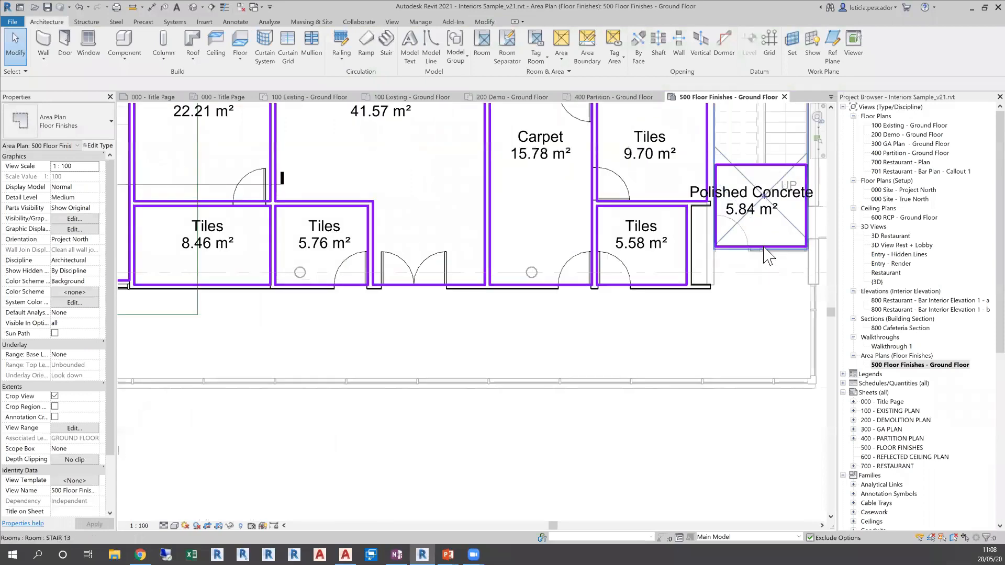
{"action": "left_click", "coordinate": [758, 249]}
{"action": "left_click_drag", "start_coordinate": [759, 249], "coordinate": [761, 206]}
{"action": "left_click", "coordinate": [755, 194]}
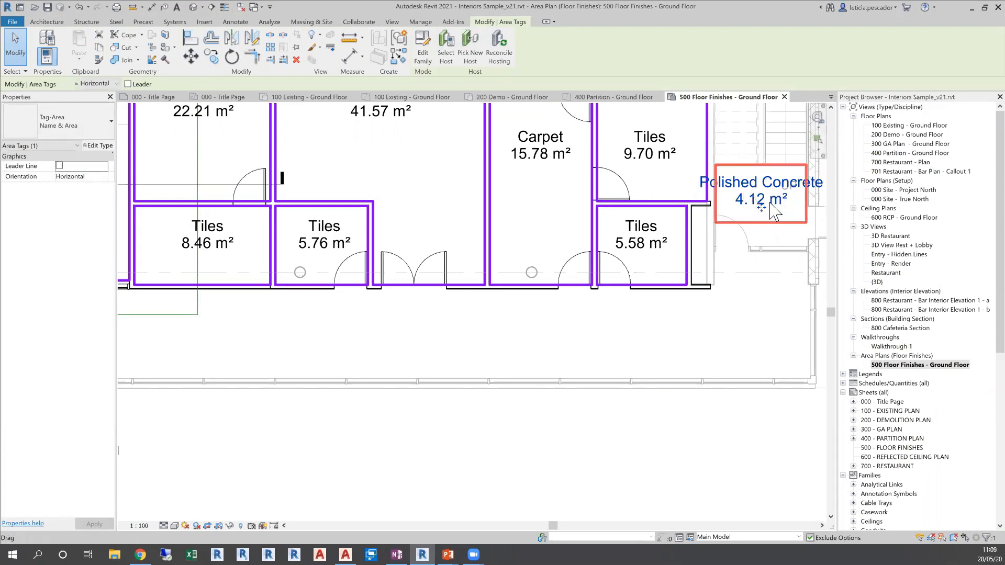
{"action": "left_click", "coordinate": [761, 221]}
{"action": "left_click_drag", "start_coordinate": [760, 221], "coordinate": [763, 243]}
{"action": "scroll", "coordinate": [762, 244], "scroll_direction": "down", "scroll_amount": 3}
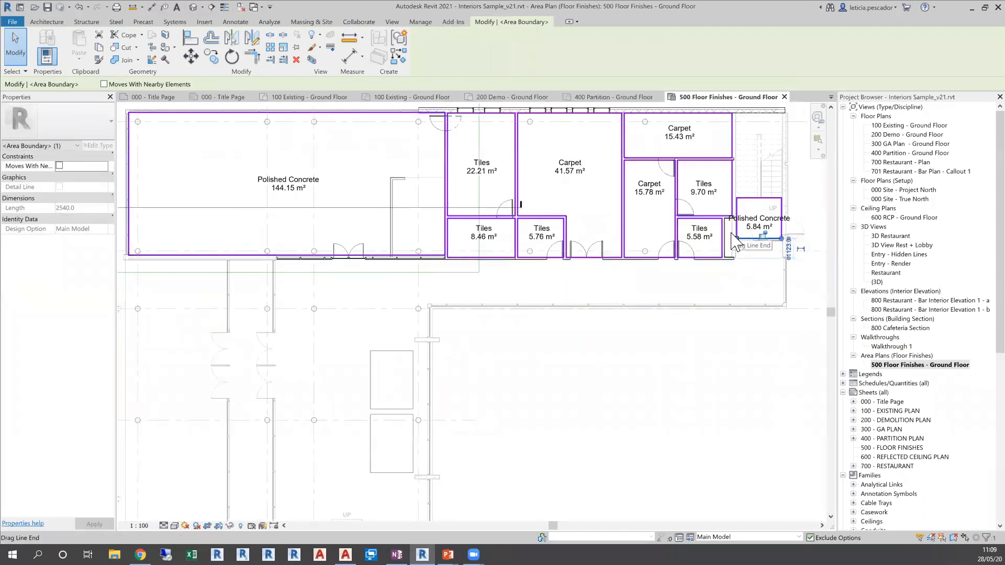
{"action": "left_click", "coordinate": [689, 342]}
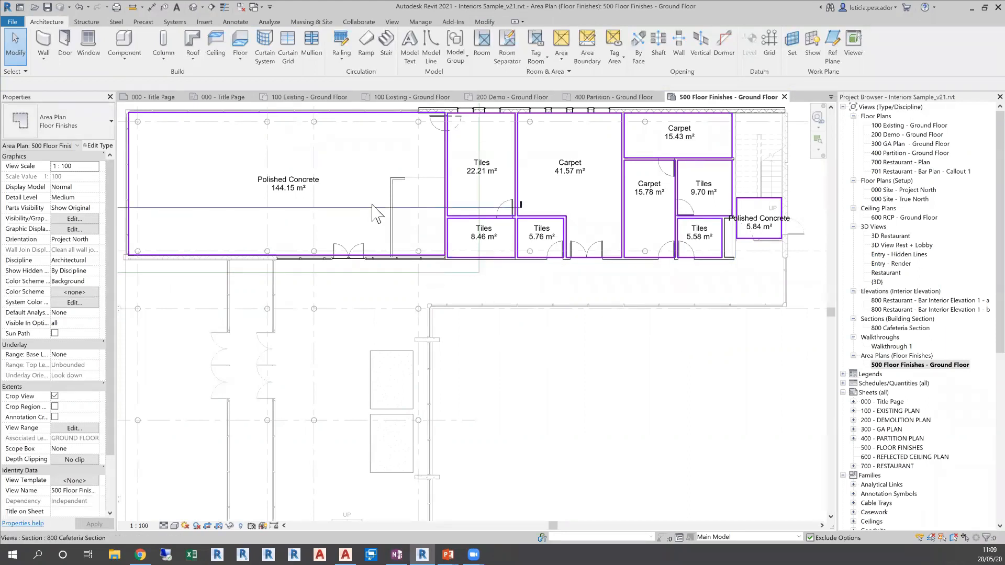
Apply the Floor Finishes color scheme to the area plan
{"action": "left_click", "coordinate": [83, 294]}
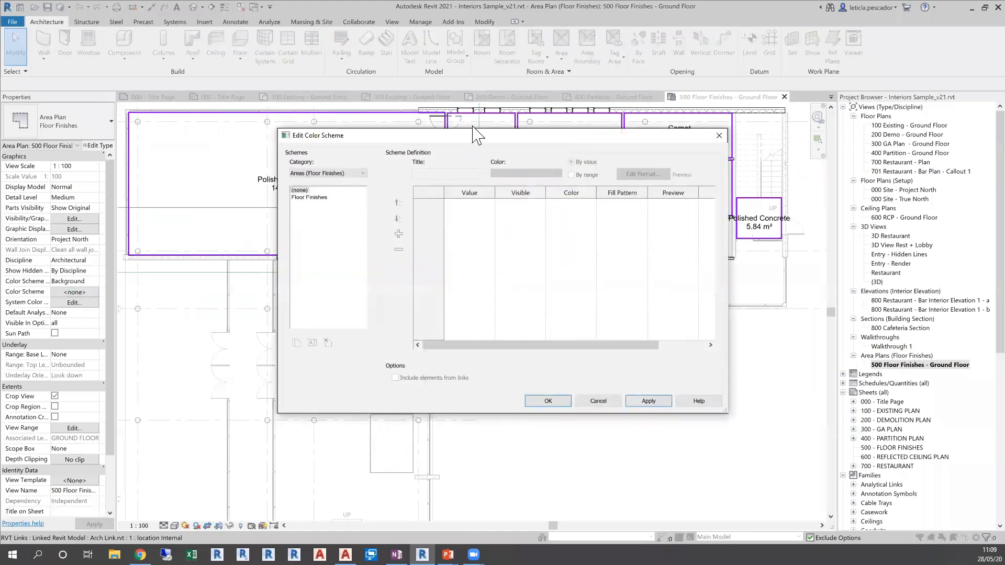
{"action": "left_click_drag", "start_coordinate": [464, 138], "coordinate": [476, 185]}
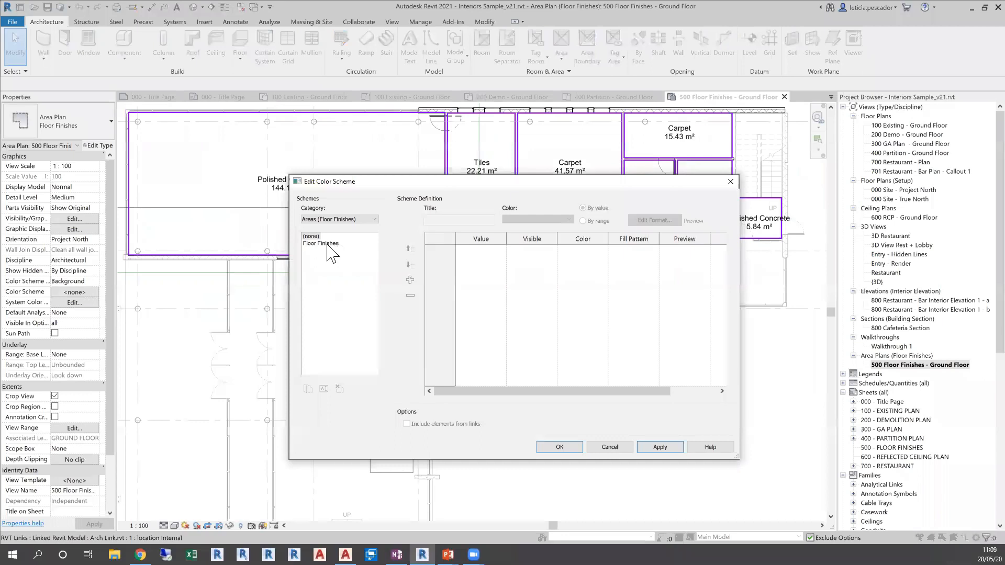
{"action": "left_click", "coordinate": [321, 244]}
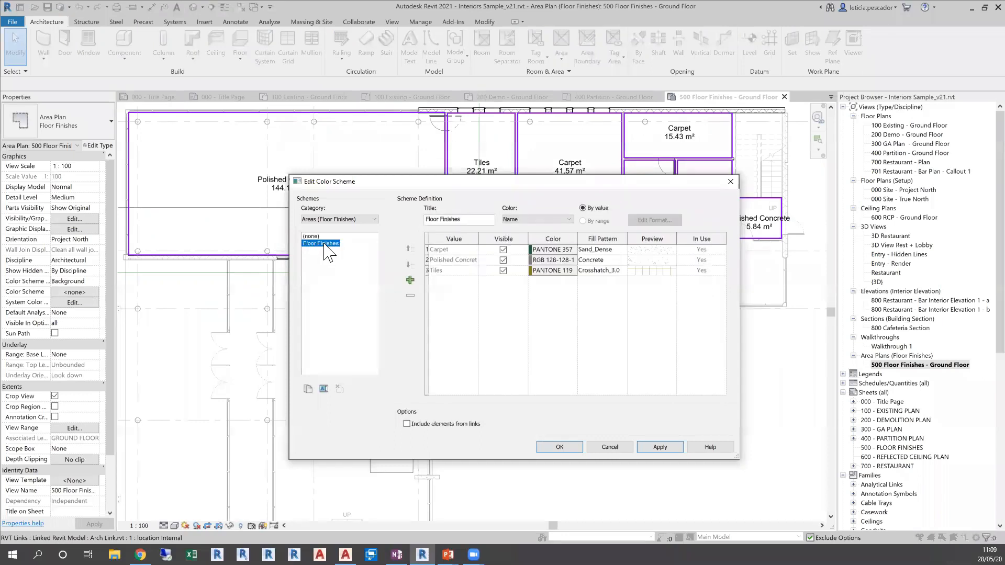
{"action": "left_click", "coordinate": [660, 447]}
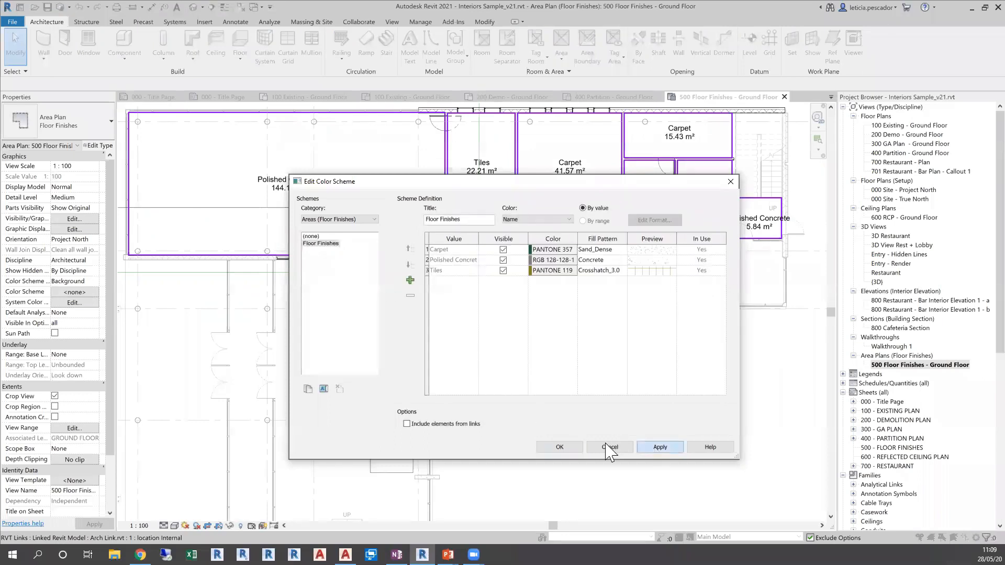
{"action": "left_click", "coordinate": [559, 447]}
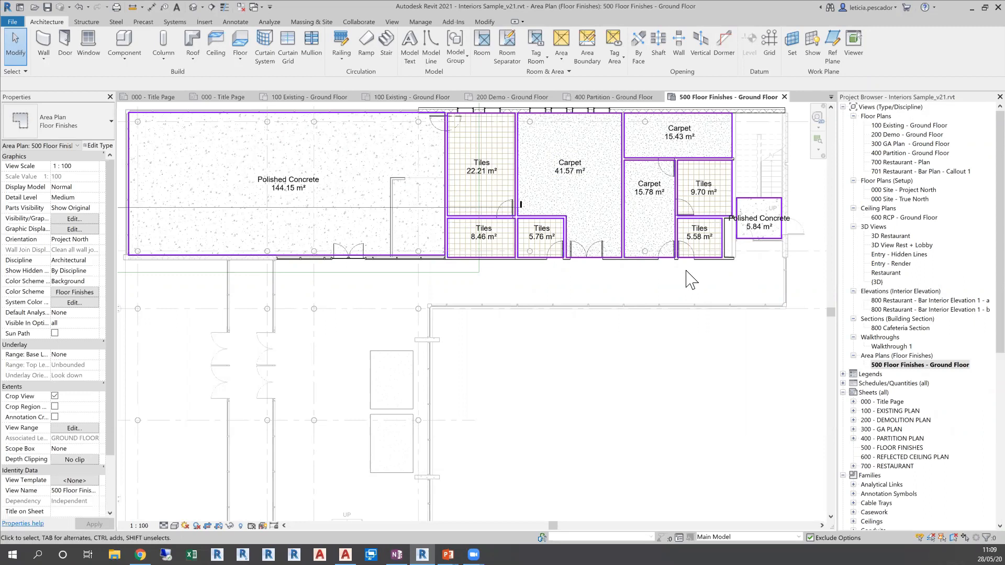
Place a Color Fill Legend for the floor finishes outside the building, beside the staircase
{"action": "mouse_move", "coordinate": [719, 350]}
{"action": "middle_mouse_down"}
{"action": "mouse_move", "coordinate": [678, 359]}
{"action": "mouse_move", "coordinate": [680, 367]}
{"action": "middle_mouse_up"}
{"action": "left_click", "coordinate": [246, 24]}
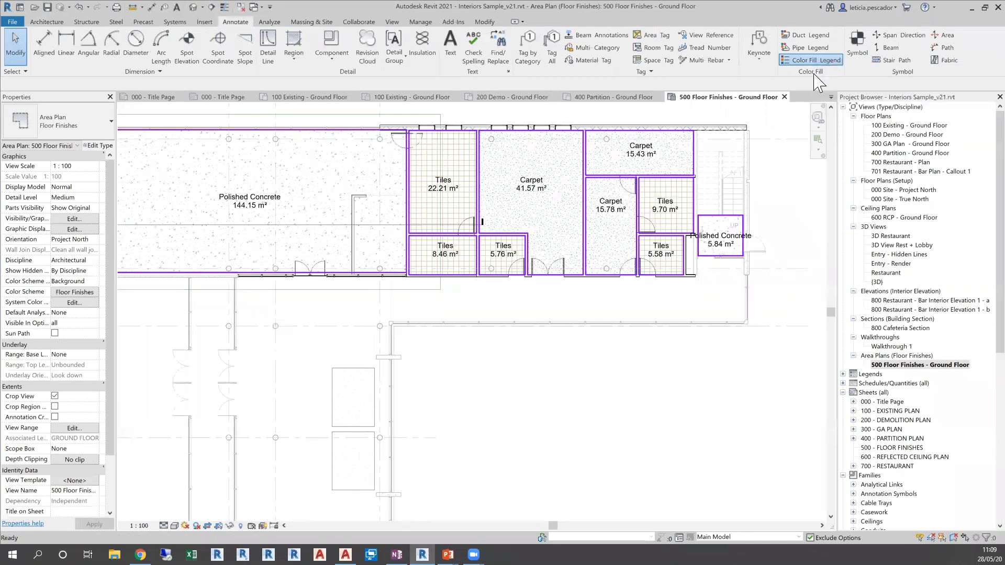
{"action": "left_click", "coordinate": [825, 61]}
{"action": "middle_click_drag", "start_coordinate": [739, 236], "coordinate": [582, 287]}
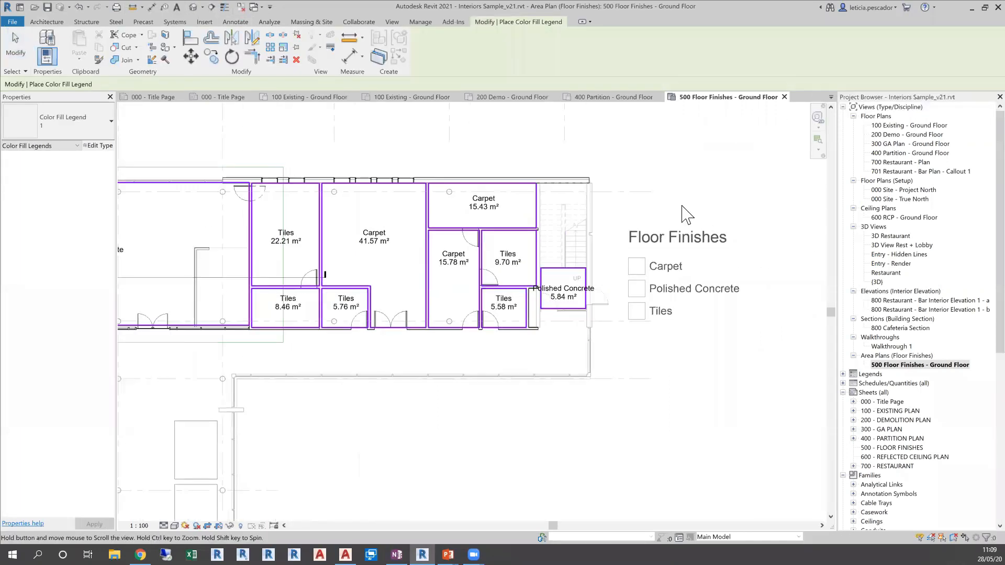
{"action": "left_click", "coordinate": [680, 176]}
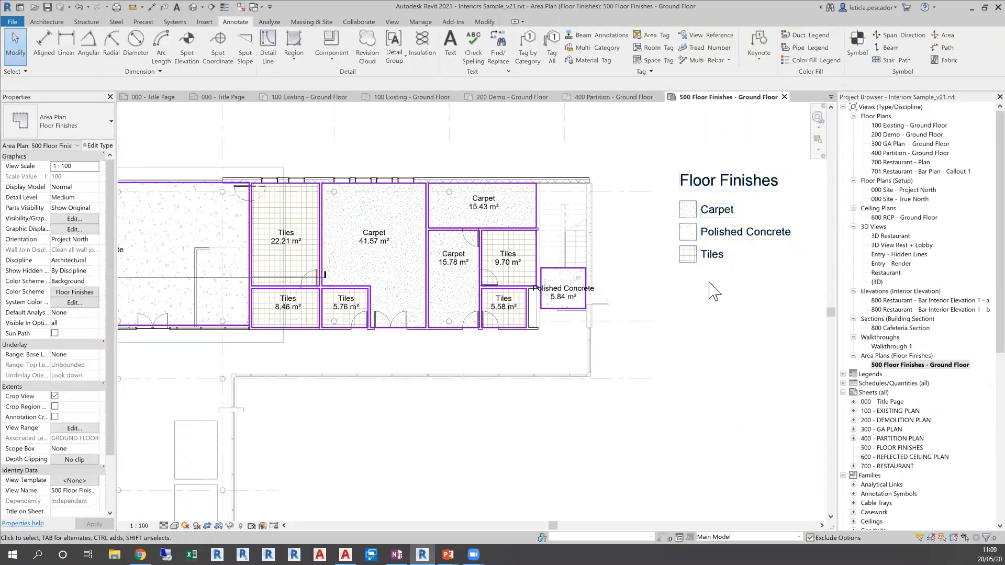
{"action": "scroll", "coordinate": [560, 329], "scroll_direction": "down", "scroll_amount": 1}
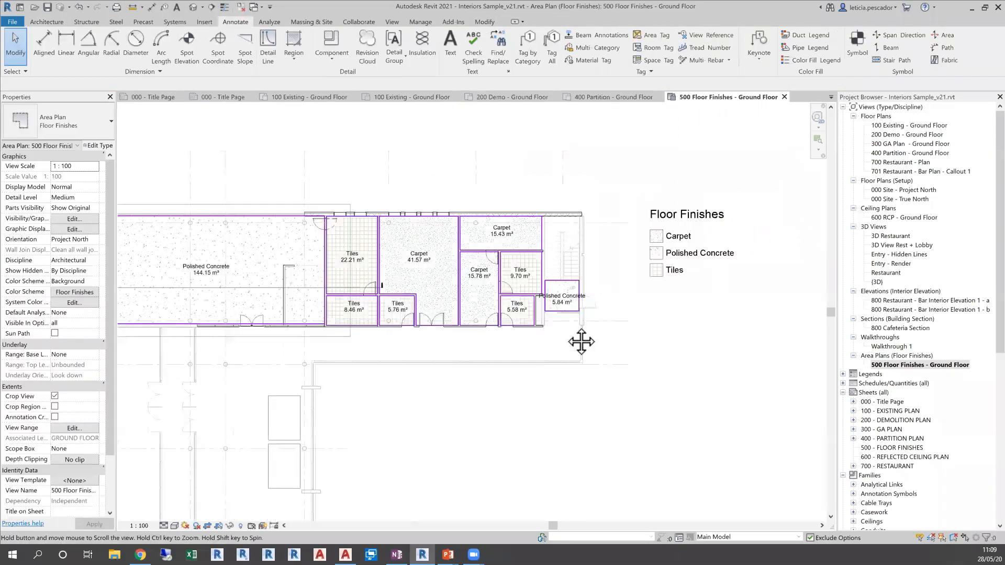
{"action": "middle_click_drag", "start_coordinate": [580, 340], "coordinate": [634, 314]}
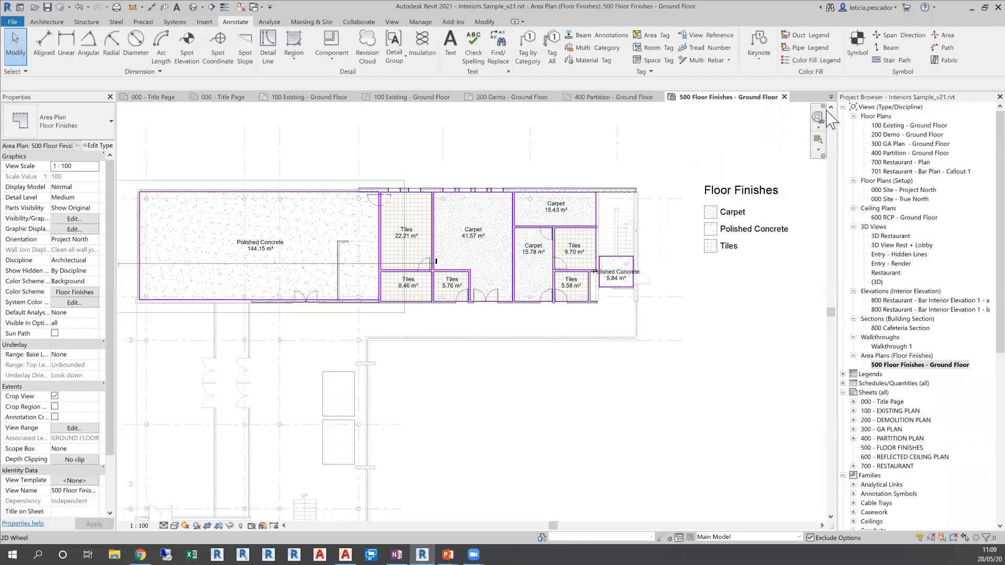
Open the 300 GA Plan - Ground Floor view and examine the furniture layout in the cafeteria and bar
{"action": "double_click", "coordinate": [889, 143]}
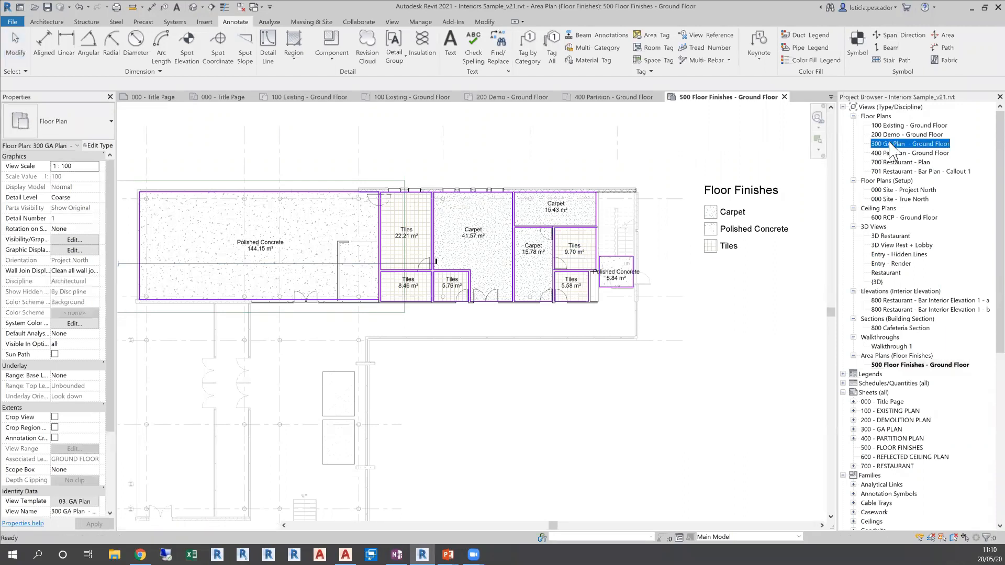
{"action": "middle_click", "coordinate": [510, 444]}
{"action": "middle_click", "coordinate": [510, 445]}
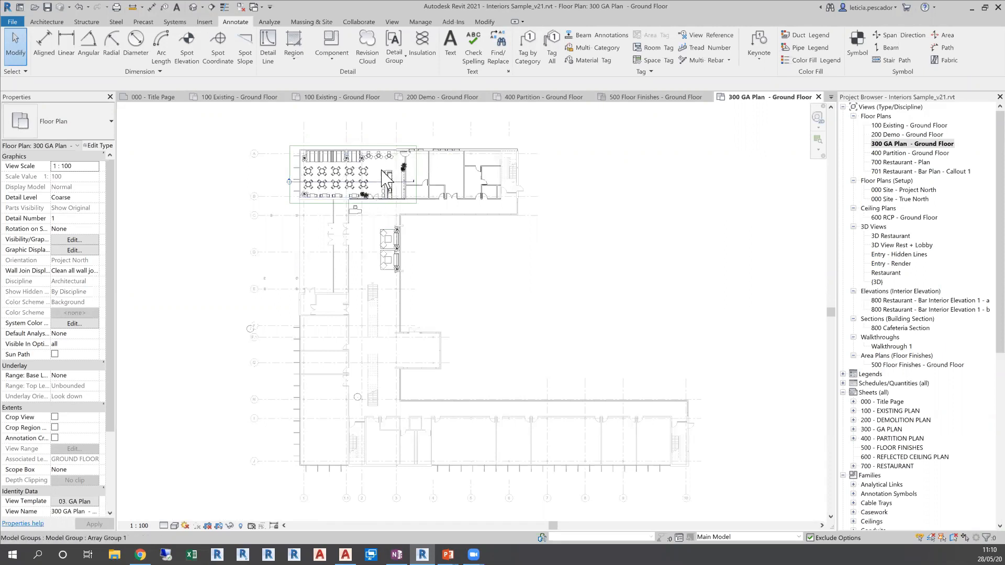
{"action": "scroll", "coordinate": [385, 178], "scroll_direction": "up", "scroll_amount": 2}
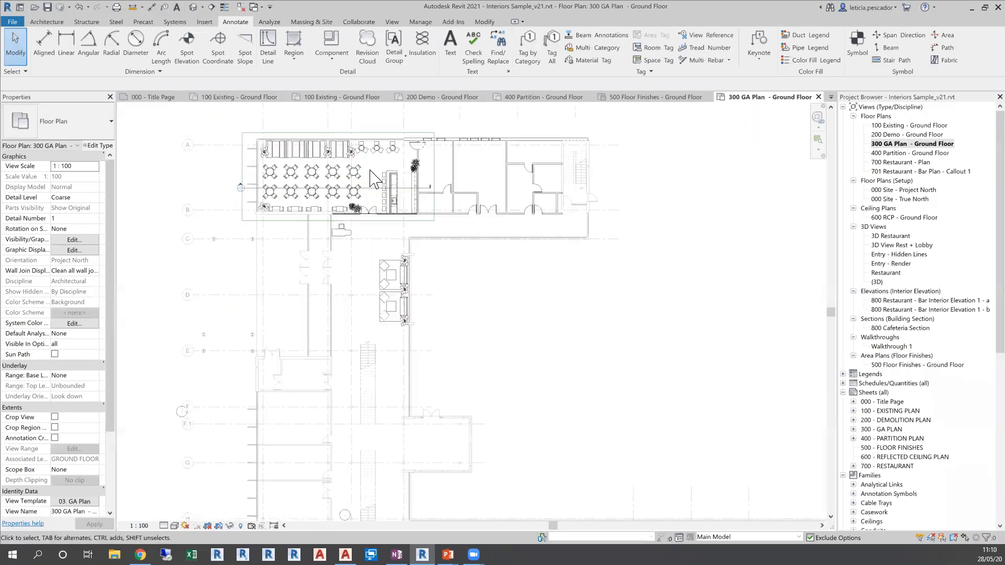
Set the ground-floor GA plan's detail level to Medium and finally to Fine, comparing how the cafeteria furniture and plants display
{"action": "scroll", "coordinate": [374, 178], "scroll_direction": "up", "scroll_amount": 3}
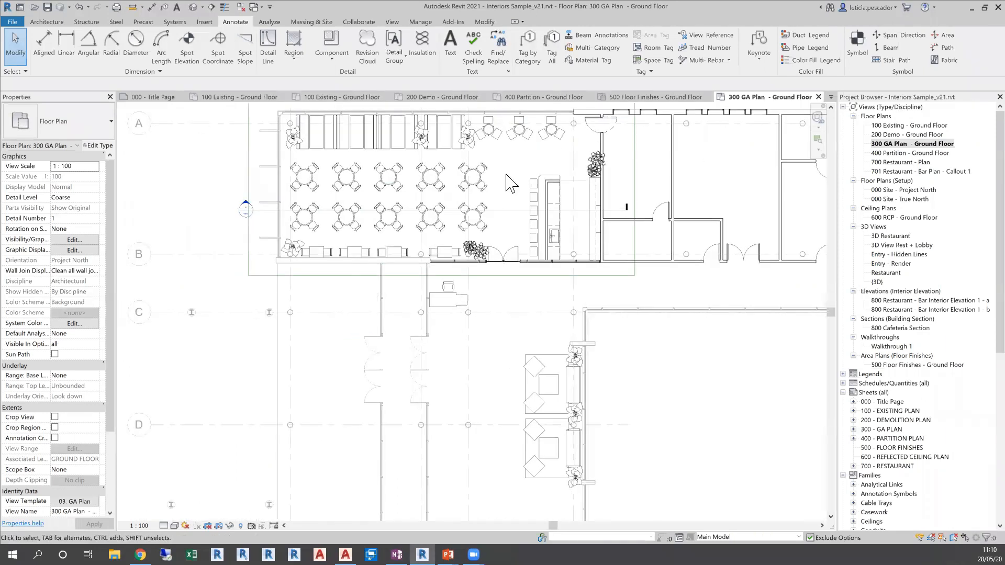
{"action": "middle_click_drag", "start_coordinate": [512, 169], "coordinate": [520, 181]}
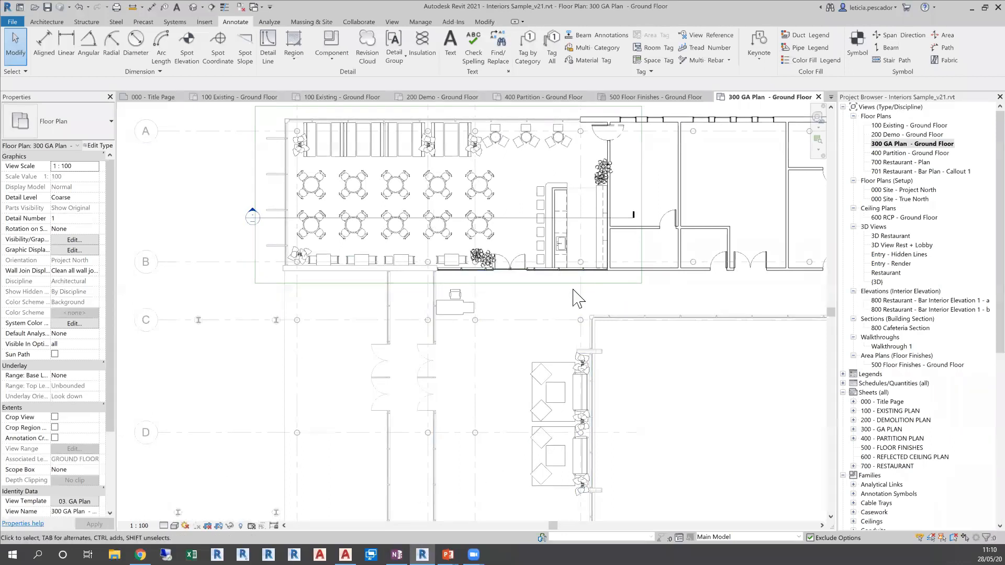
{"action": "scroll", "coordinate": [534, 214], "scroll_direction": "up", "scroll_amount": 4}
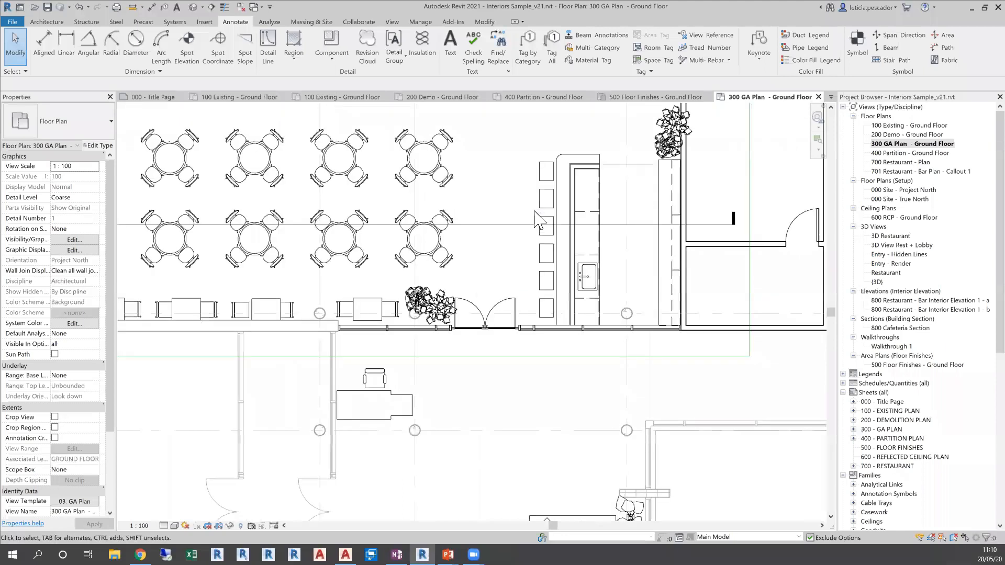
{"action": "middle_click_drag", "start_coordinate": [523, 201], "coordinate": [556, 293]}
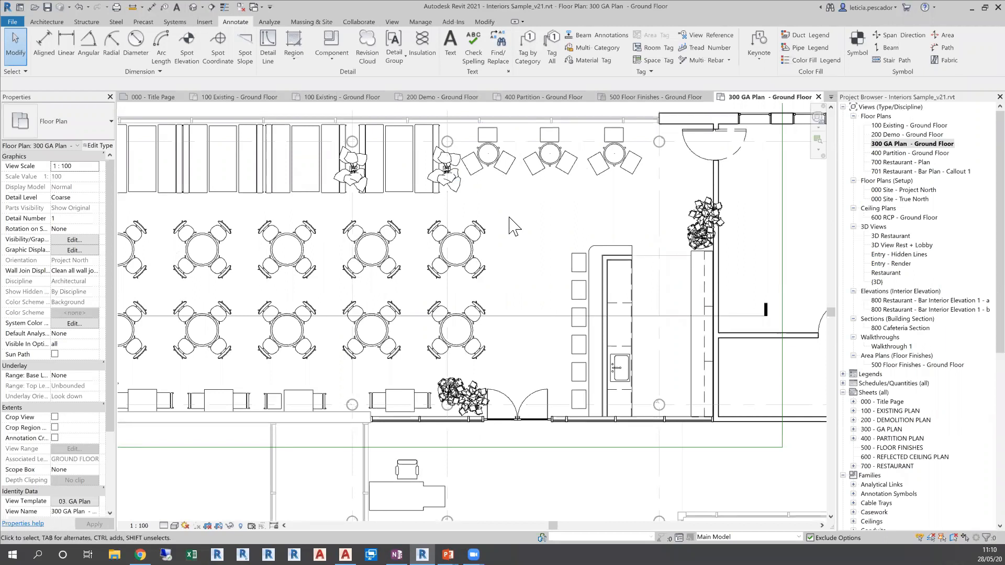
{"action": "left_click", "coordinate": [174, 526]}
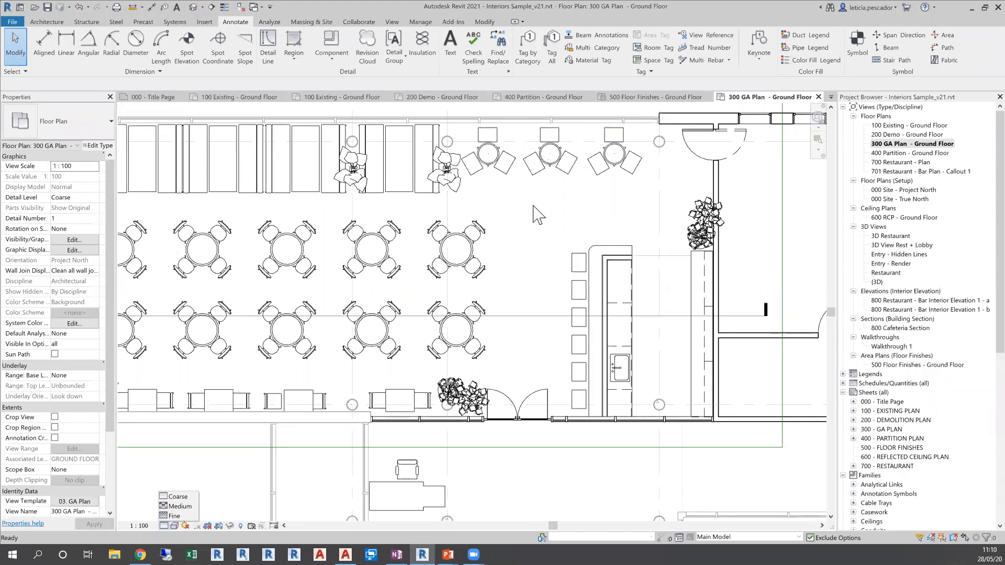
{"action": "left_click", "coordinate": [184, 507]}
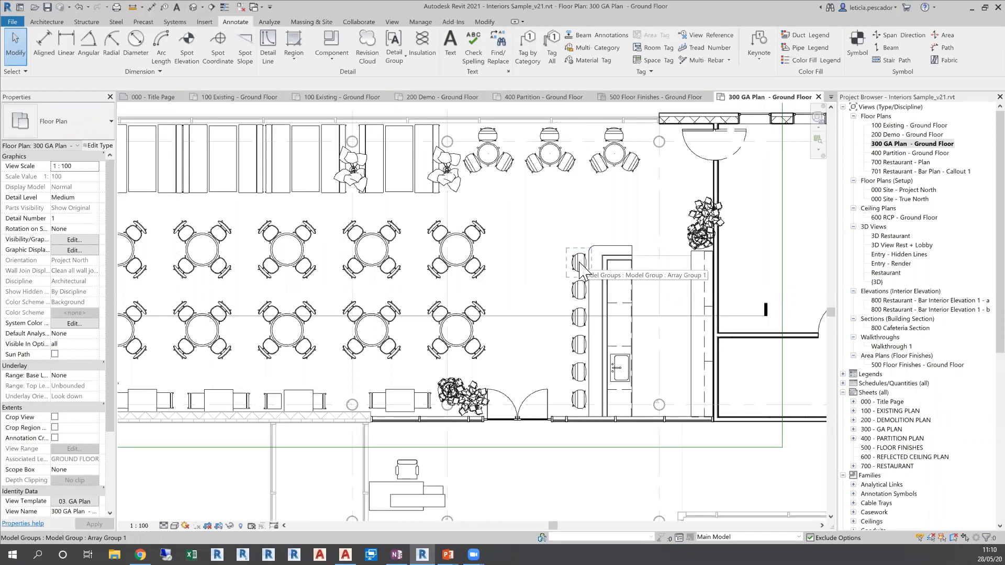
{"action": "left_click", "coordinate": [169, 522]}
{"action": "left_click", "coordinate": [173, 517]}
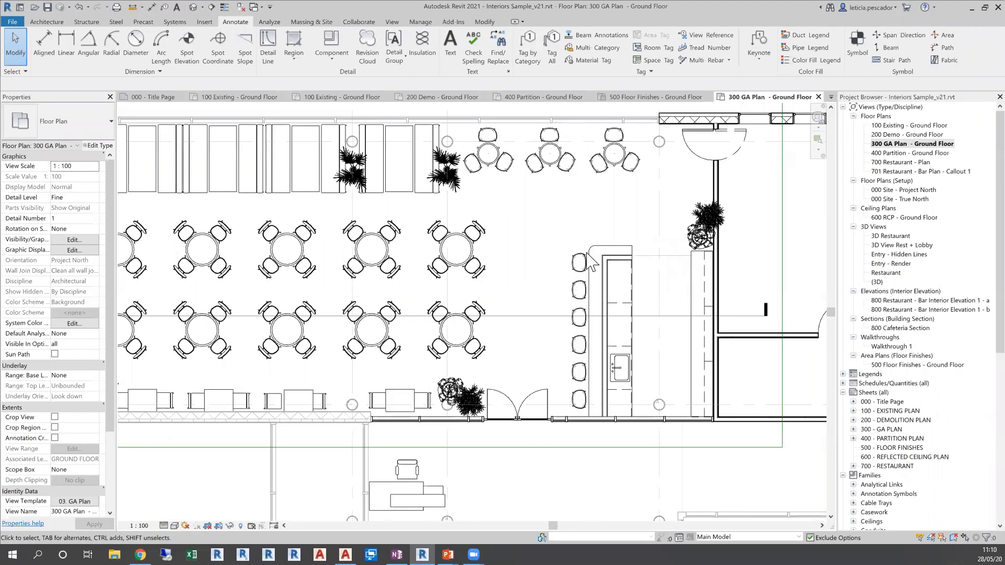
{"action": "scroll", "coordinate": [463, 262], "scroll_direction": "down", "scroll_amount": 3}
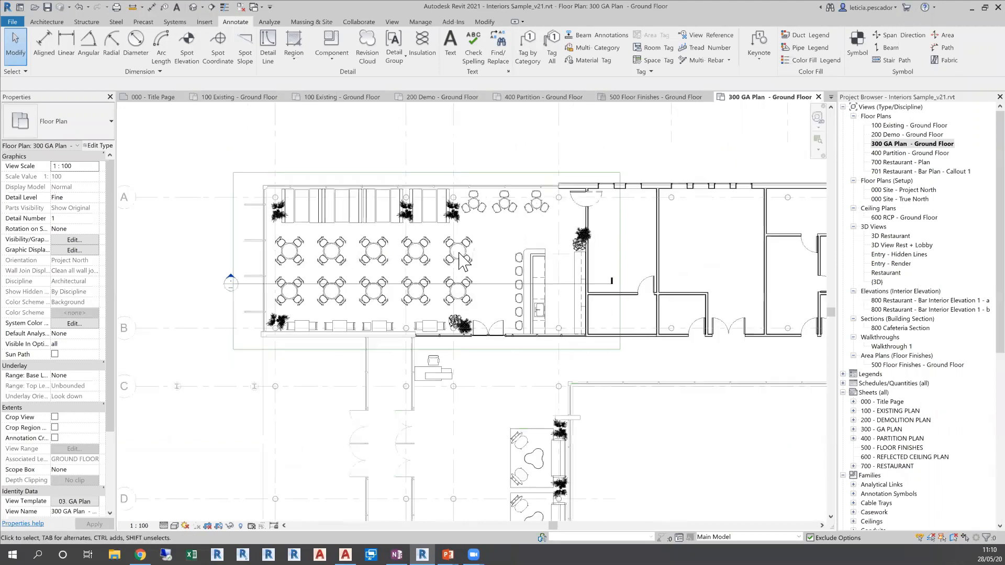
Tag all untagged rooms in the GA plan with the Tag-Room-(Name) : 2.0 tag, without leaders
{"action": "middle_click_drag", "start_coordinate": [507, 285], "coordinate": [402, 227]}
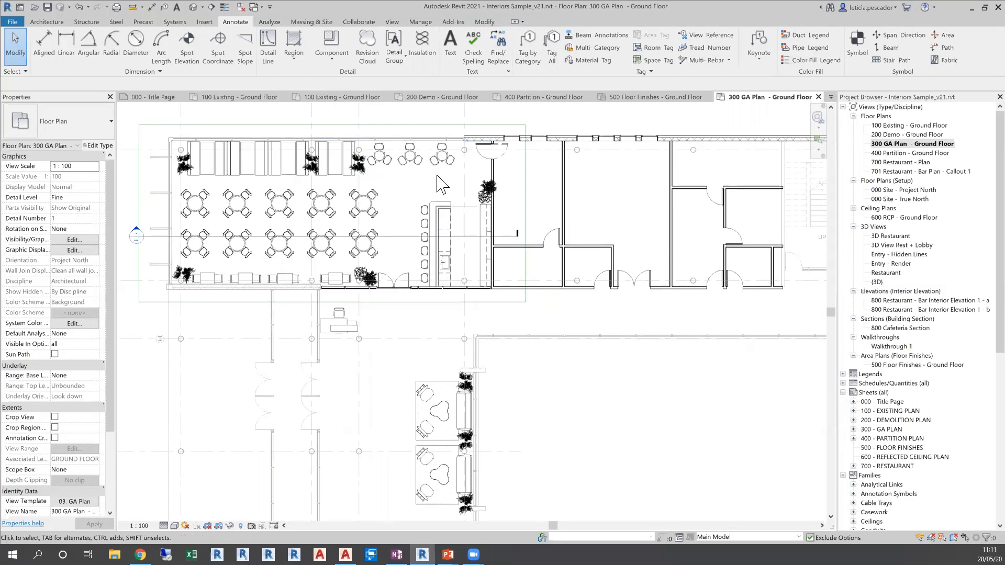
{"action": "left_click", "coordinate": [551, 57]}
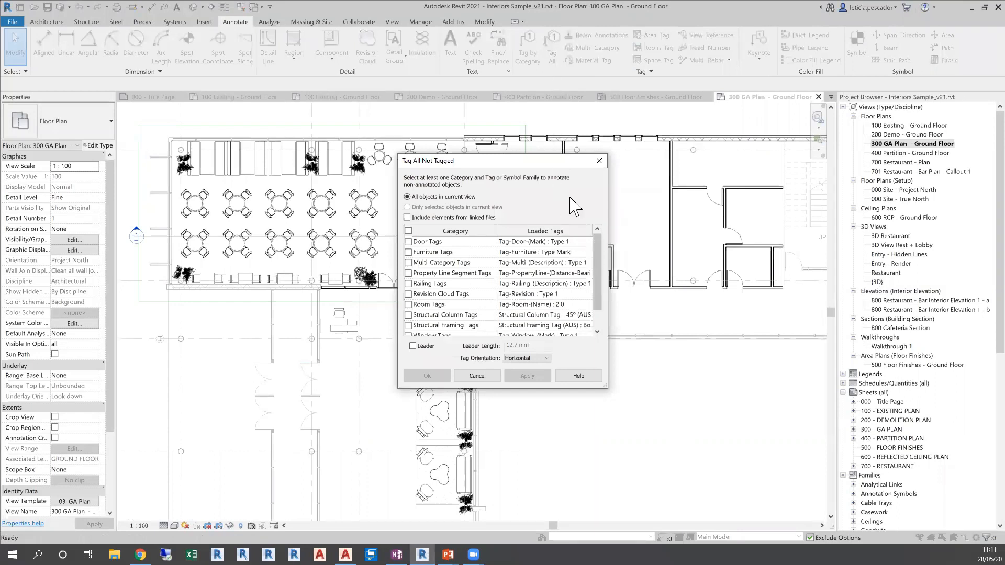
{"action": "left_click_drag", "start_coordinate": [551, 165], "coordinate": [632, 253]}
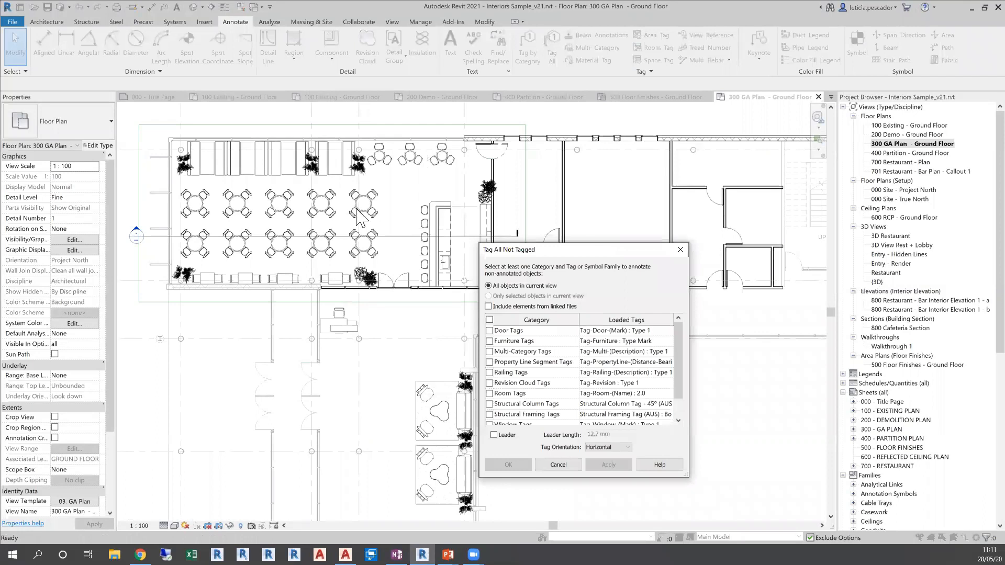
{"action": "scroll", "coordinate": [676, 361], "scroll_direction": "down", "scroll_amount": 1}
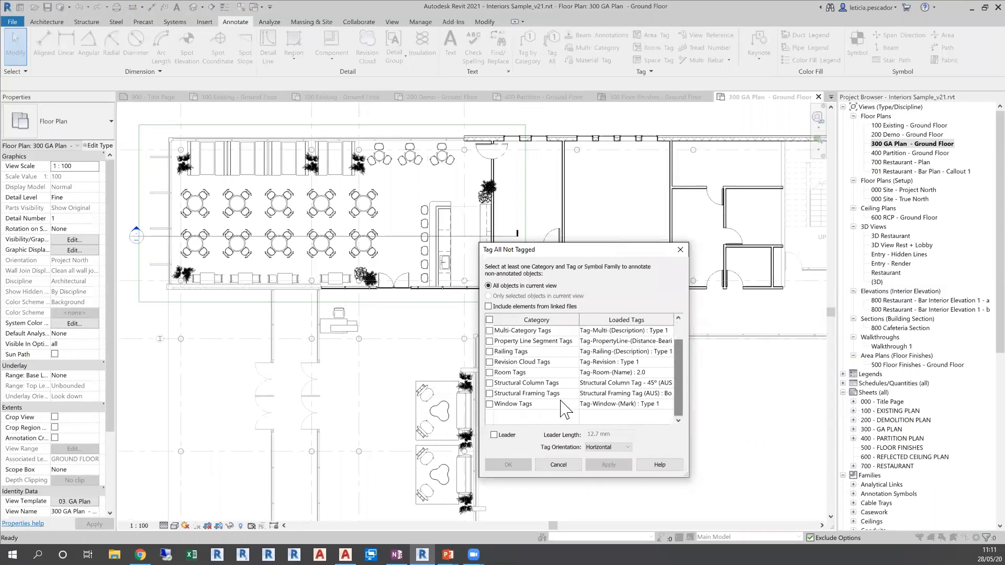
{"action": "left_click", "coordinate": [489, 373]}
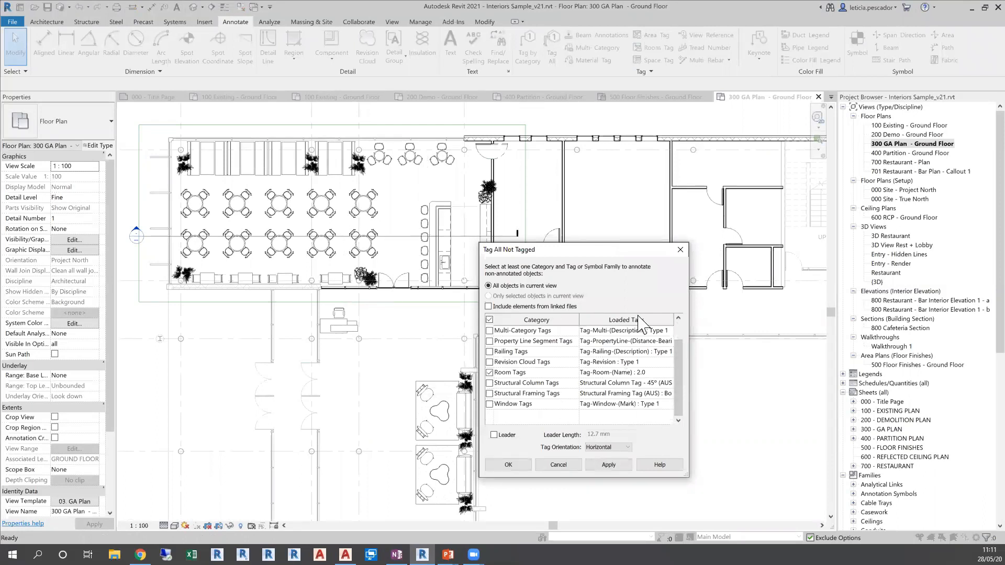
{"action": "left_click", "coordinate": [508, 465]}
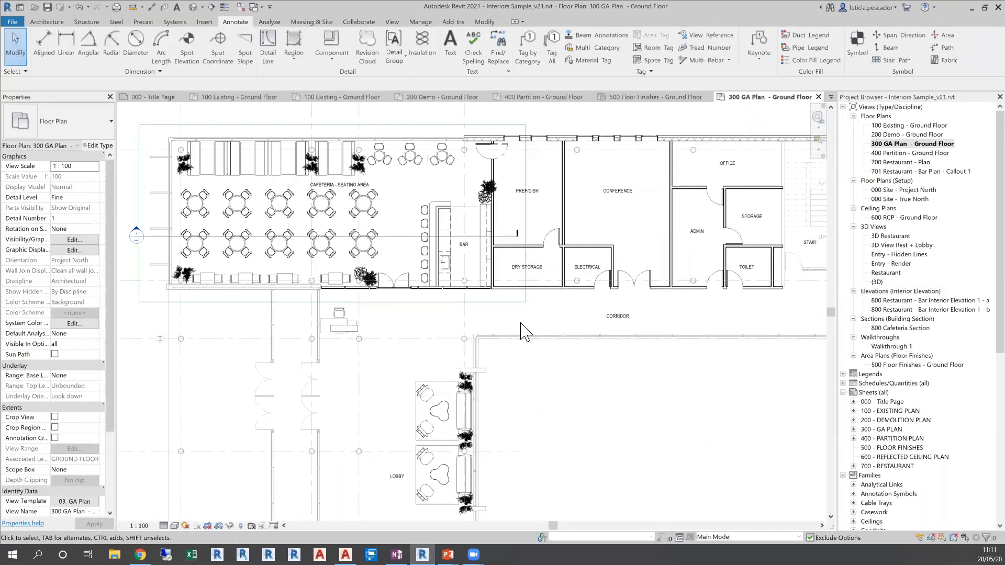
{"action": "scroll", "coordinate": [521, 325], "scroll_direction": "down", "scroll_amount": 3}
{"action": "middle_click_drag", "start_coordinate": [546, 390], "coordinate": [554, 378]}
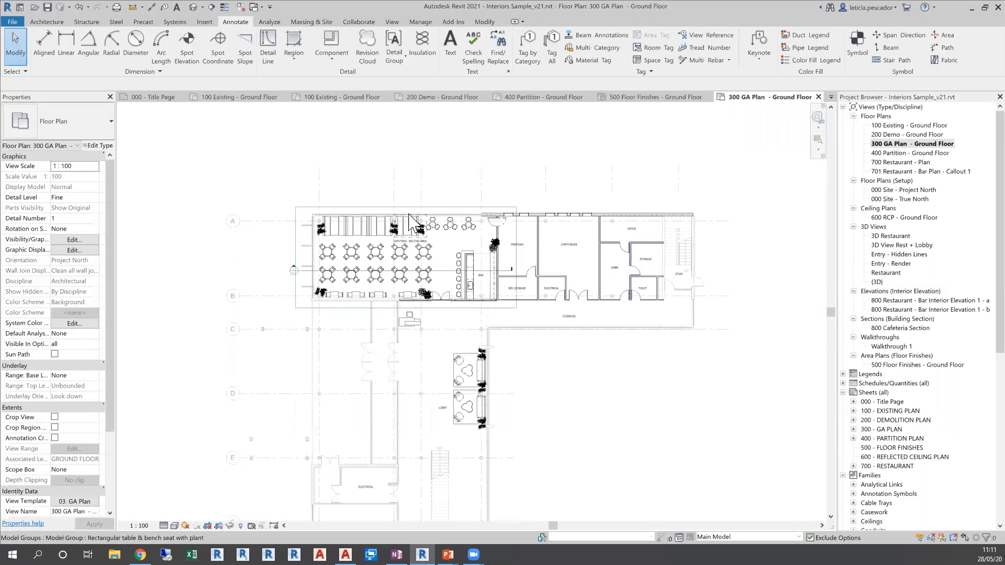
Open the 700 - RESTAURANT sheet and examine the callout and elevation markers around the bar on the restaurant floor plan
{"action": "scroll", "coordinate": [396, 280], "scroll_direction": "up", "scroll_amount": 2}
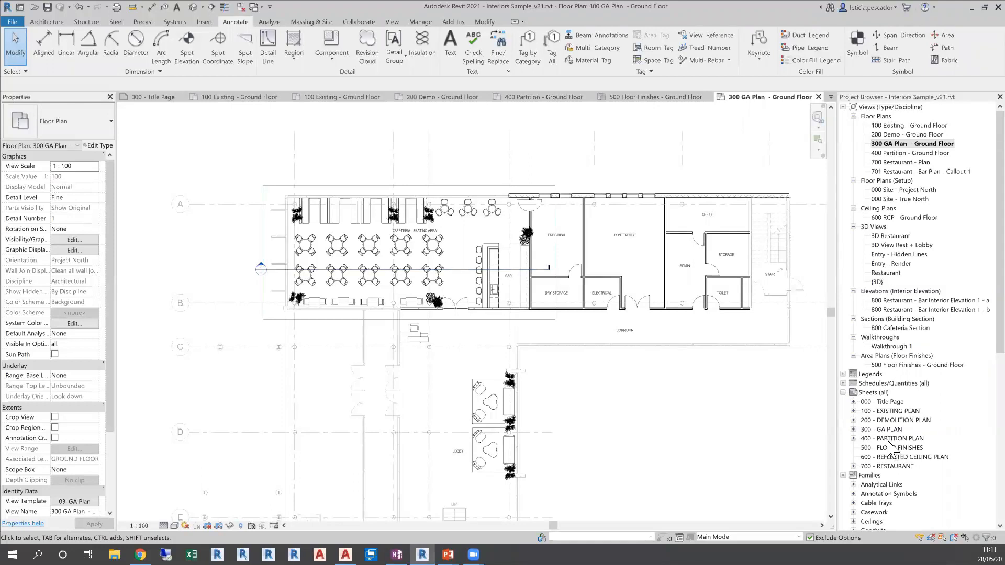
{"action": "left_click", "coordinate": [889, 466]}
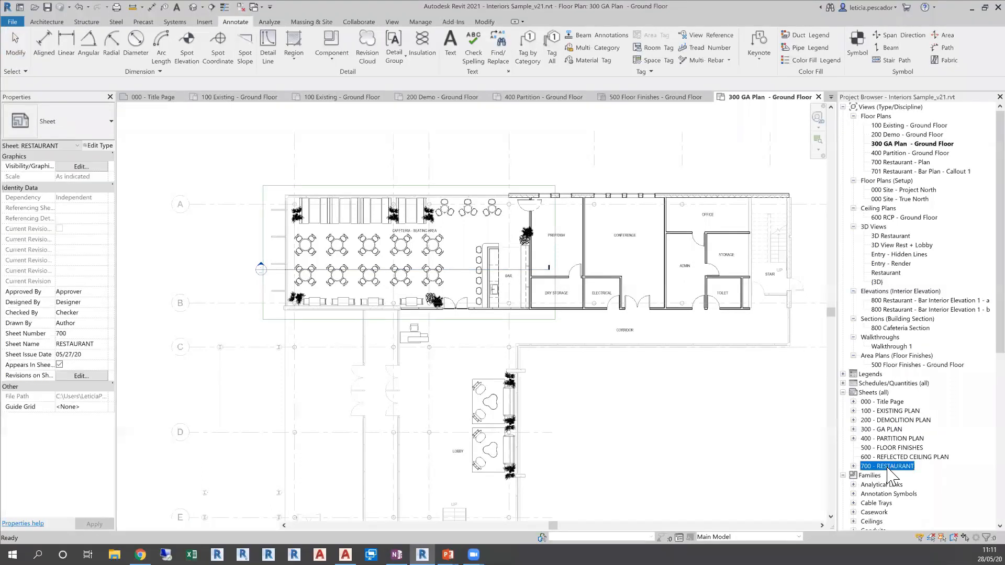
{"action": "double_click", "coordinate": [888, 466]}
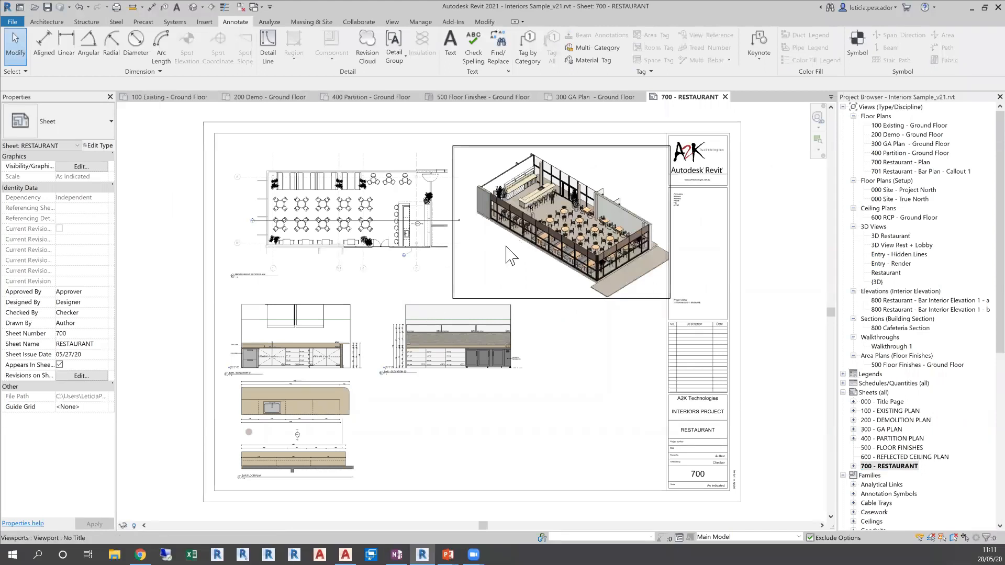
{"action": "middle_click_drag", "start_coordinate": [345, 220], "coordinate": [390, 233]}
{"action": "scroll", "coordinate": [390, 233], "scroll_direction": "up", "scroll_amount": 5}
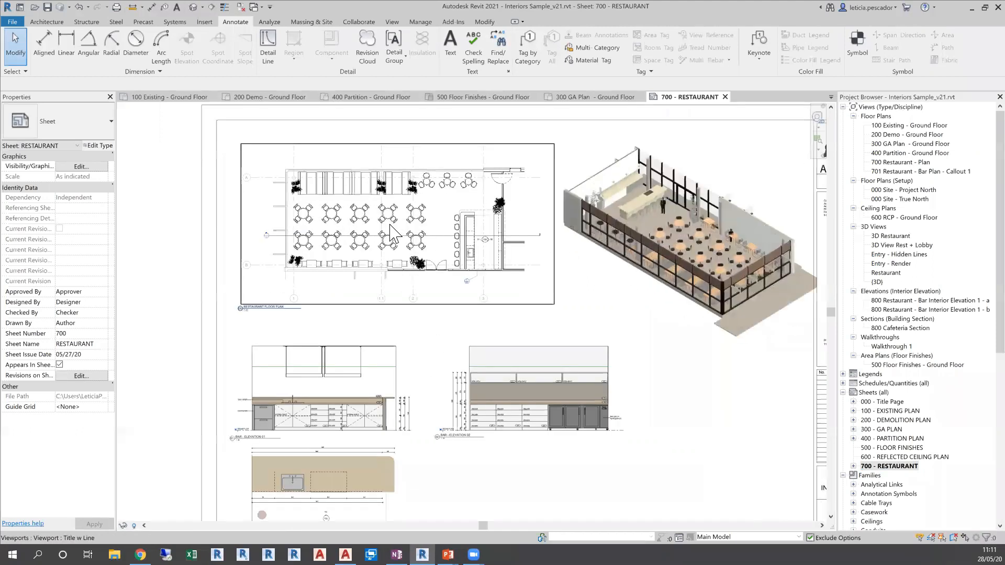
{"action": "scroll", "coordinate": [505, 283], "scroll_direction": "up", "scroll_amount": 3}
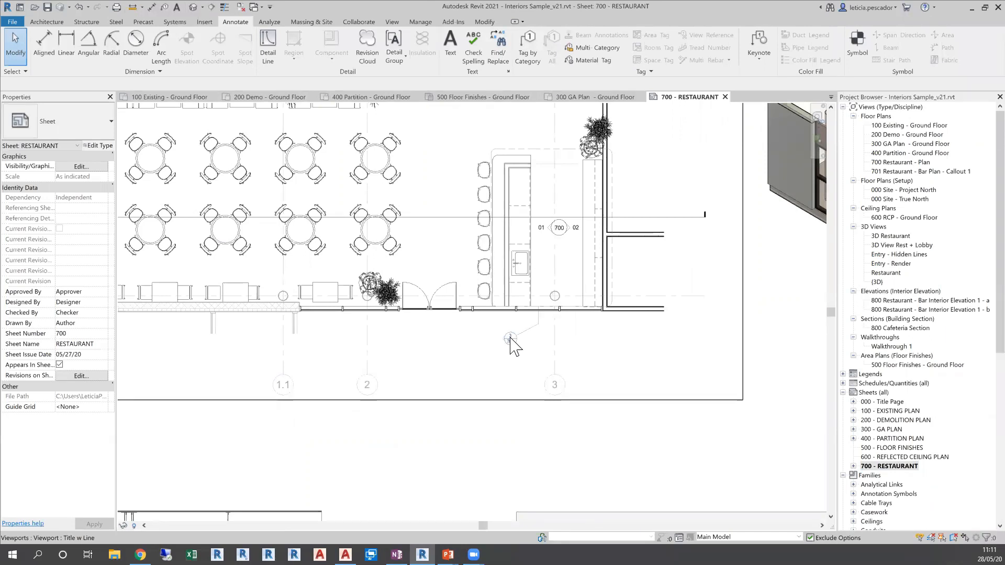
Compare the restaurant floor plan's bar callout marker with the bar floor plan and bar elevations on the sheet
{"action": "scroll", "coordinate": [510, 343], "scroll_direction": "down", "scroll_amount": 4}
{"action": "scroll", "coordinate": [493, 386], "scroll_direction": "up", "scroll_amount": 2}
{"action": "middle_click_drag", "start_coordinate": [494, 386], "coordinate": [504, 267]}
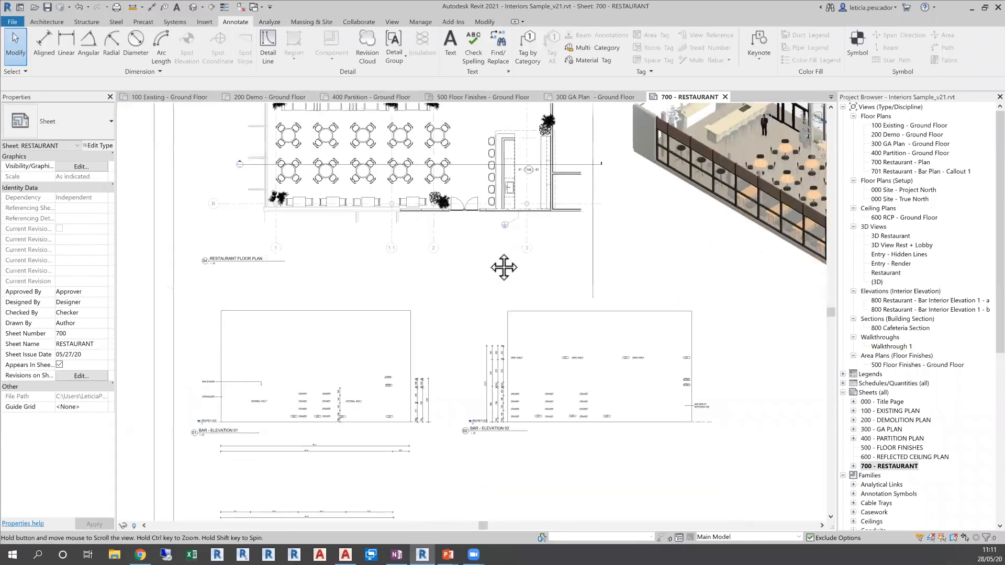
{"action": "scroll", "coordinate": [492, 260], "scroll_direction": "down", "scroll_amount": 1}
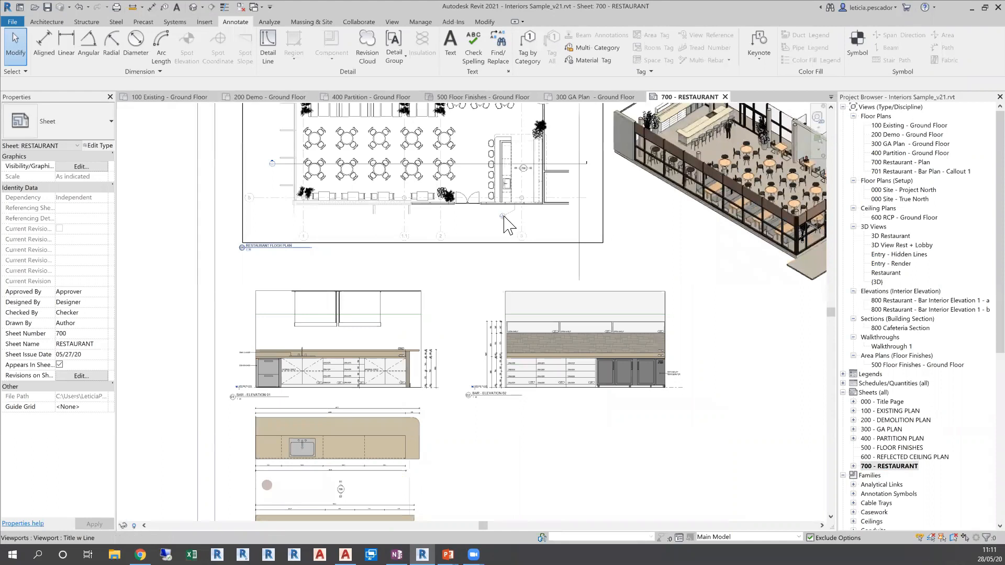
{"action": "left_click", "coordinate": [394, 428]}
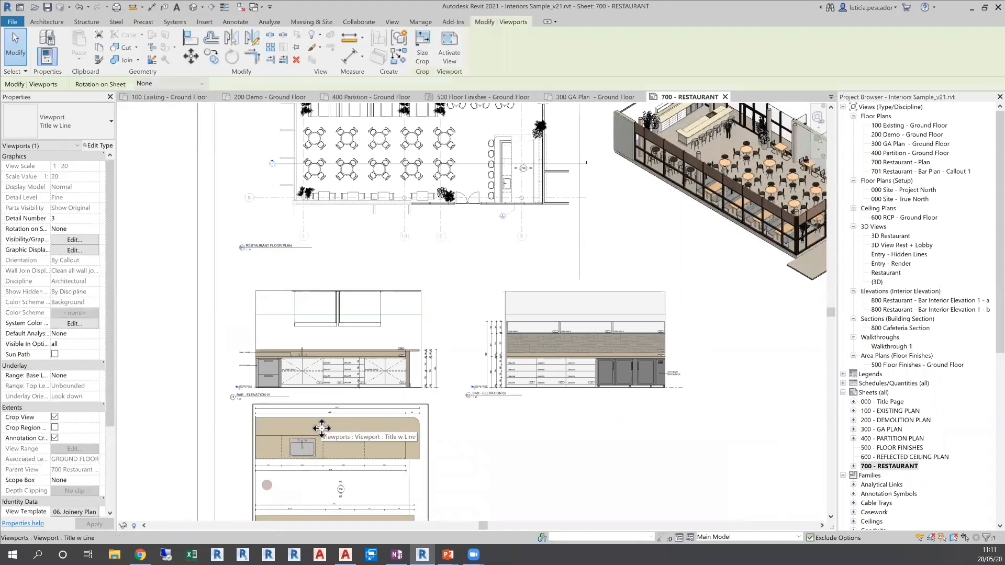
{"action": "key", "text": "Escape"}
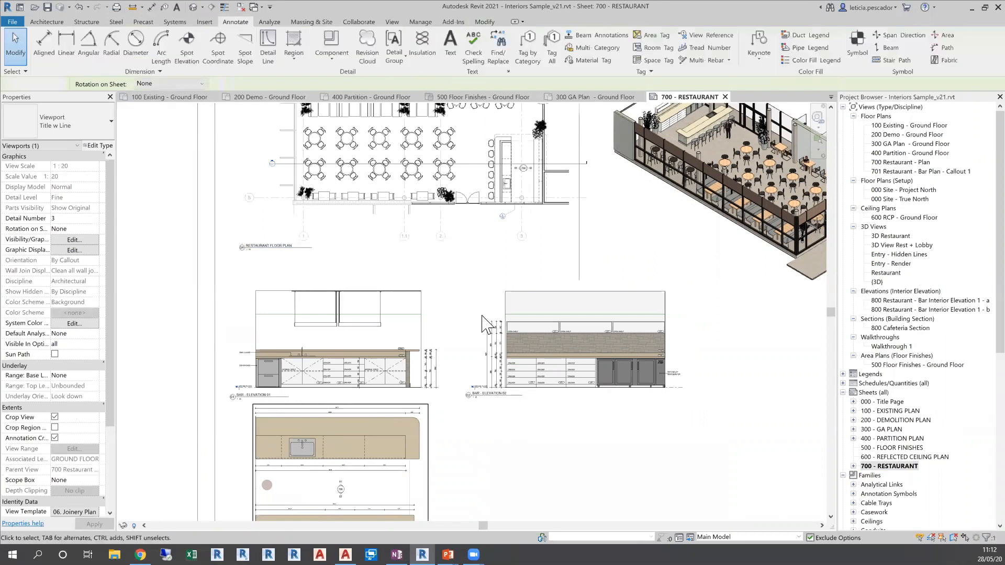
{"action": "scroll", "coordinate": [521, 202], "scroll_direction": "up", "scroll_amount": 5}
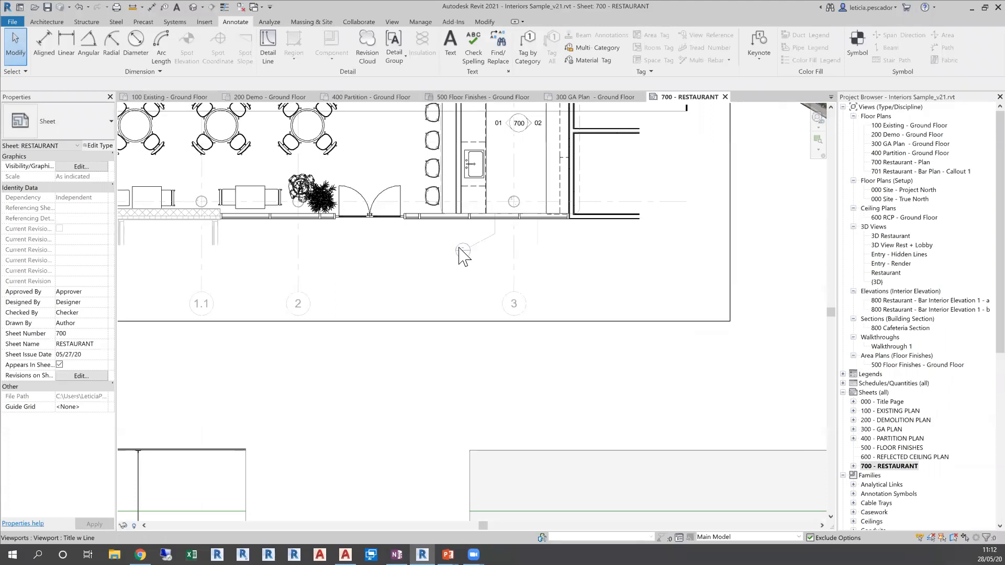
{"action": "scroll", "coordinate": [463, 255], "scroll_direction": "down", "scroll_amount": 2}
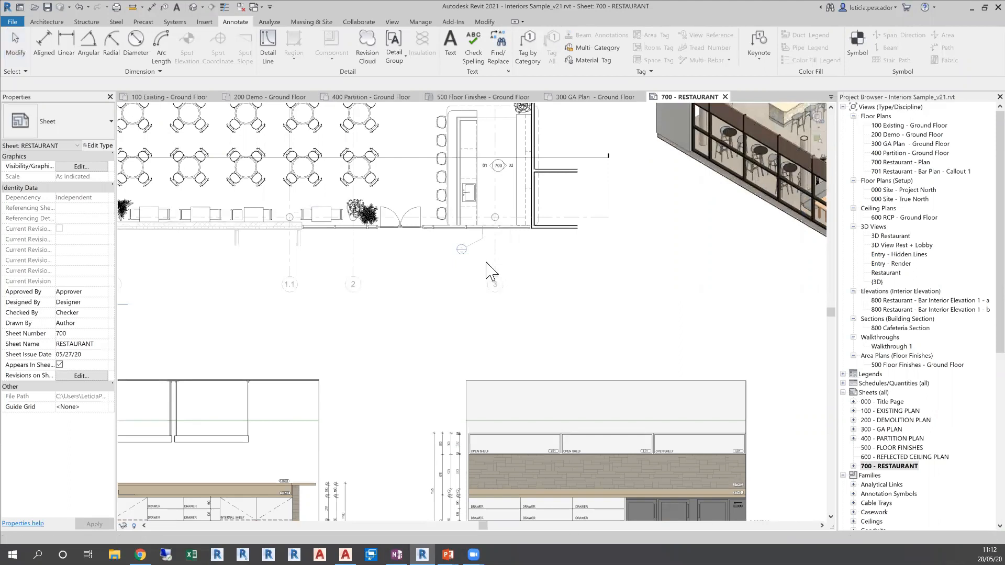
{"action": "scroll", "coordinate": [488, 267], "scroll_direction": "down", "scroll_amount": 2}
{"action": "middle_click_drag", "start_coordinate": [486, 322], "coordinate": [518, 276]}
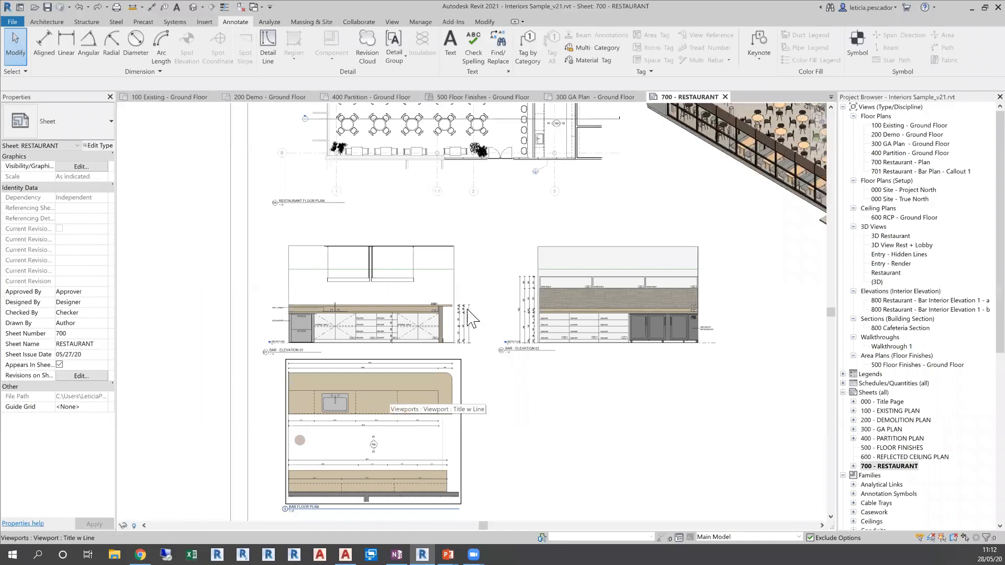
{"action": "middle_click_drag", "start_coordinate": [507, 220], "coordinate": [489, 284]}
{"action": "scroll", "coordinate": [517, 230], "scroll_direction": "up", "scroll_amount": 5}
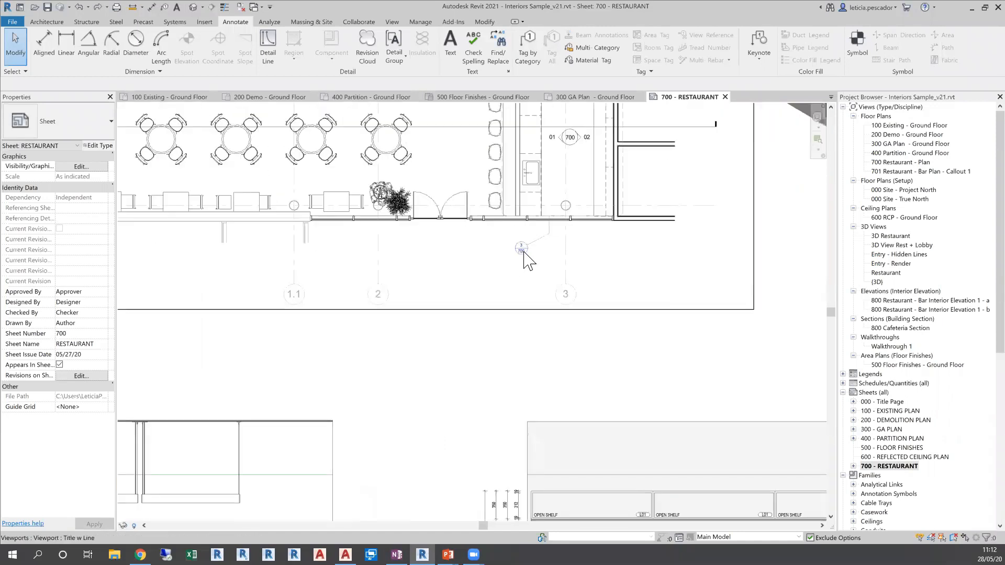
Activate the restaurant floor plan view on the sheet and check the bar's elevation 02 marker and callout marker
{"action": "middle_click_drag", "start_coordinate": [518, 289], "coordinate": [609, 391]}
{"action": "double_click", "coordinate": [553, 214]}
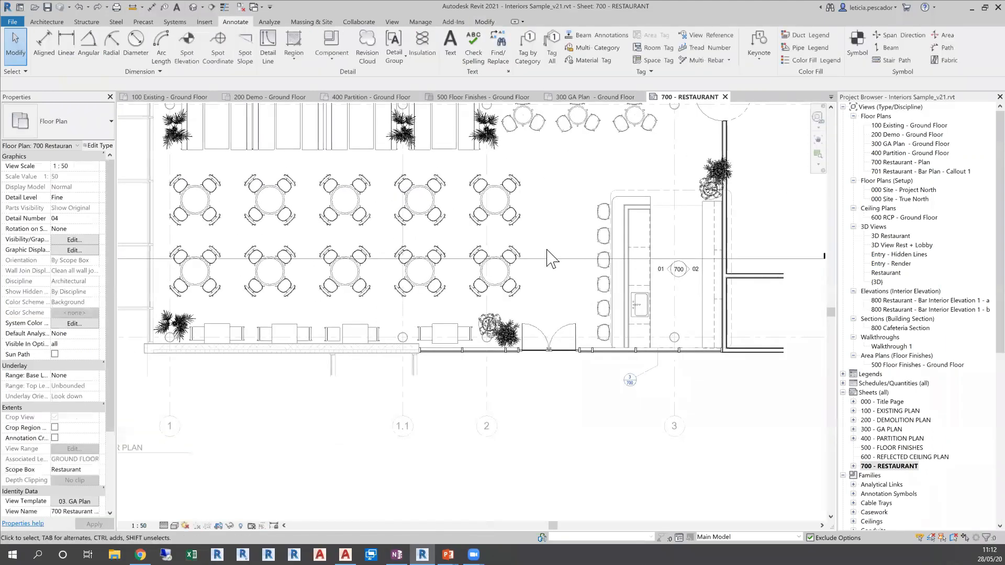
{"action": "middle_click_drag", "start_coordinate": [555, 400], "coordinate": [523, 431]}
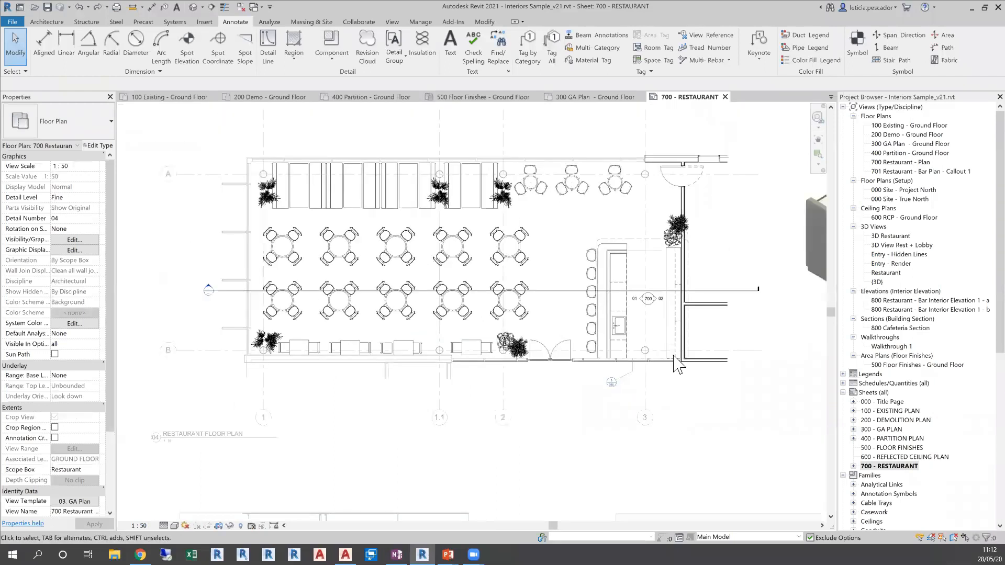
{"action": "left_click", "coordinate": [655, 304]}
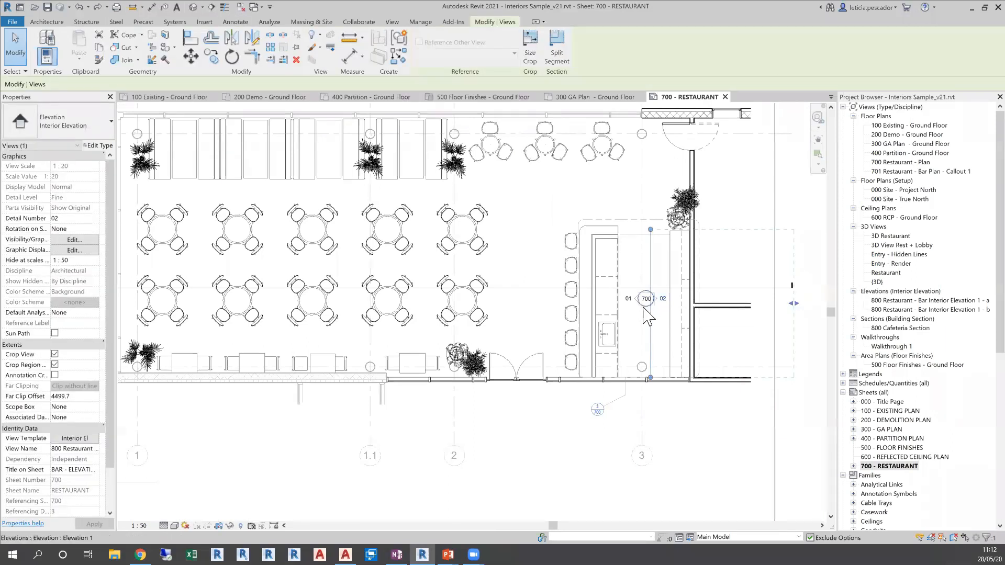
{"action": "left_click", "coordinate": [600, 409]}
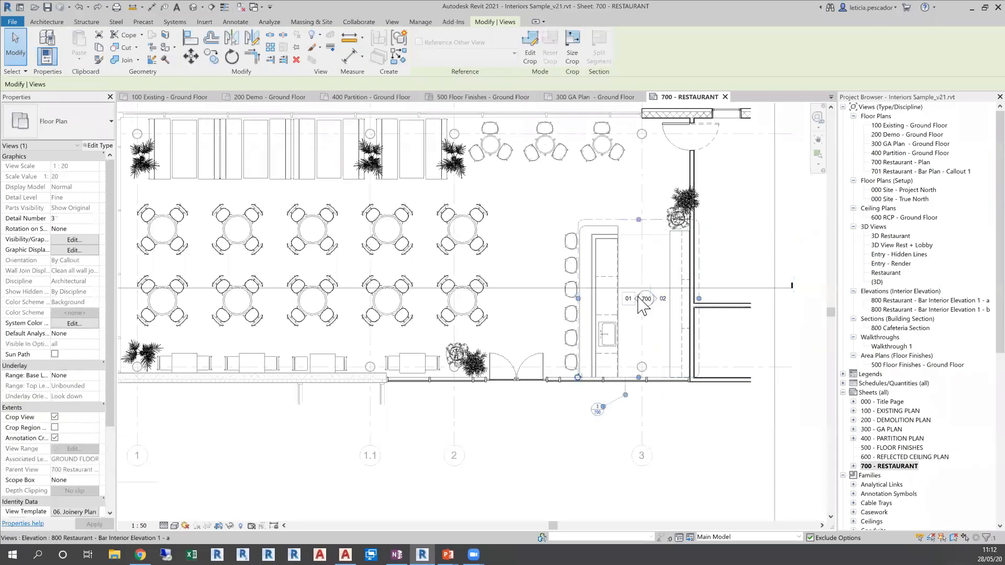
Delete the 800 Cafeteria Section line from the restaurant floor plan together with its section view
{"action": "scroll", "coordinate": [641, 304], "scroll_direction": "down", "scroll_amount": 2}
{"action": "left_click", "coordinate": [722, 291]}
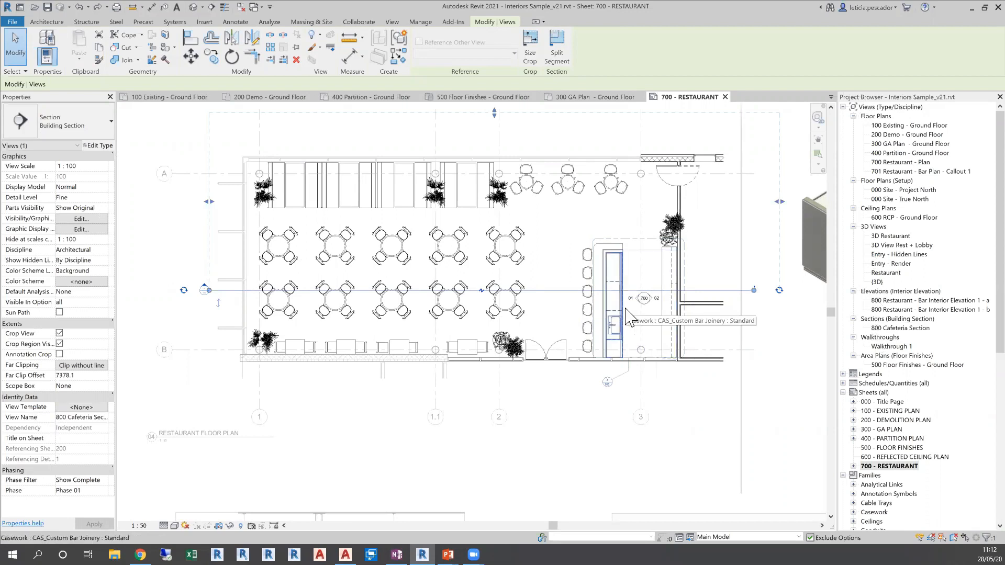
{"action": "key", "text": "Delete"}
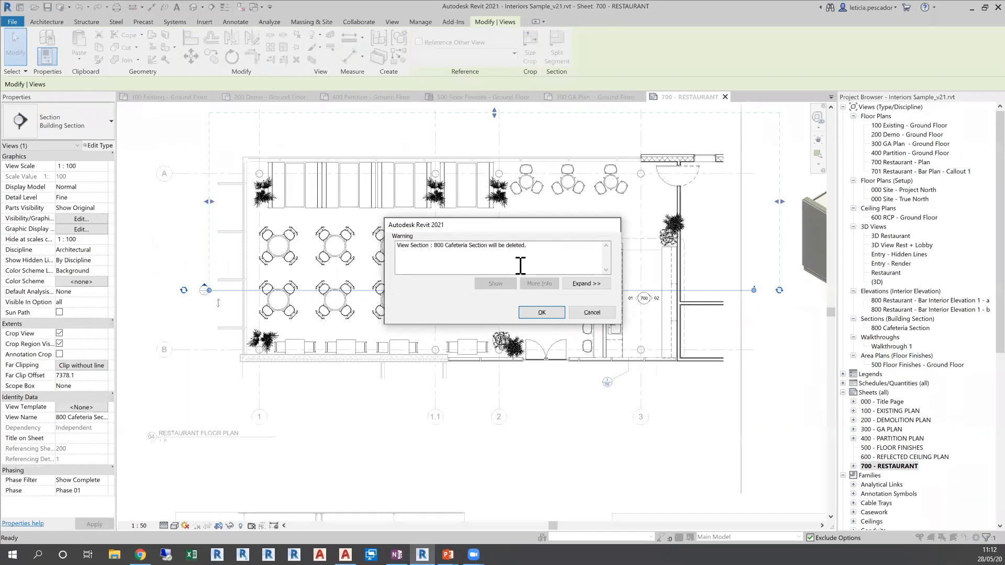
{"action": "left_click", "coordinate": [540, 314]}
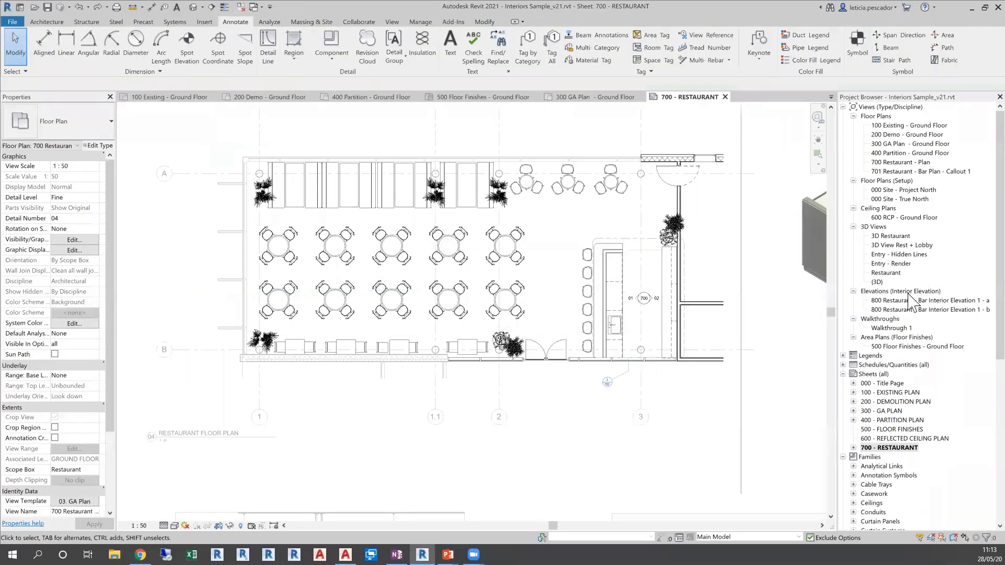
Draw a horizontal building section line across the restaurant floor plan, running through the lower row of round tables and the bar
{"action": "left_click", "coordinate": [211, 7]}
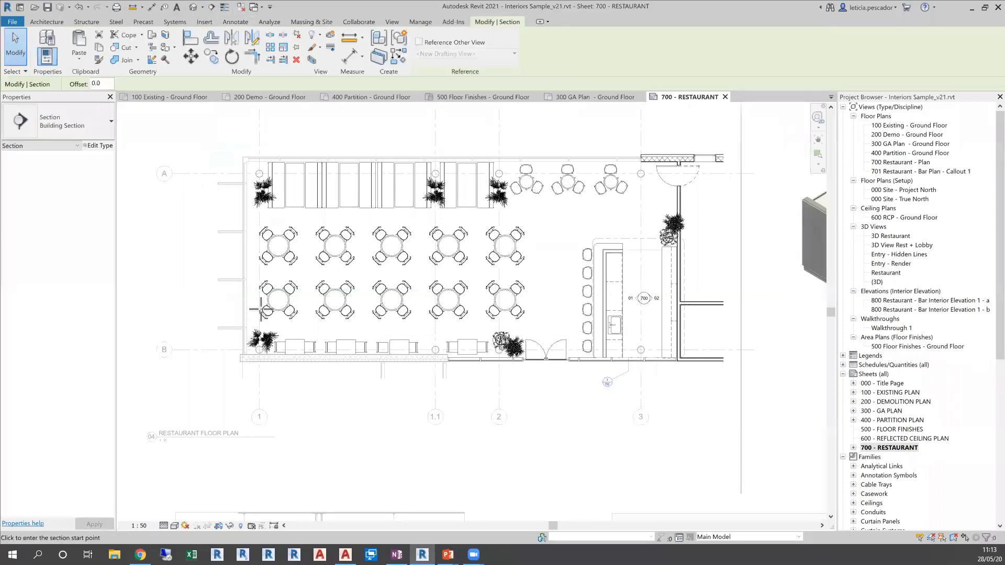
{"action": "left_click", "coordinate": [202, 300]}
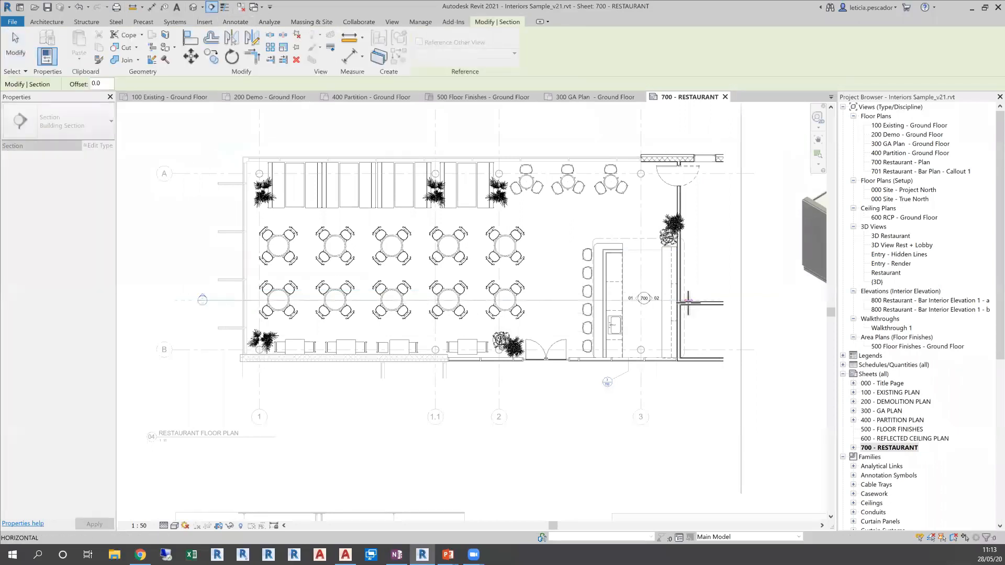
{"action": "left_click", "coordinate": [718, 300]}
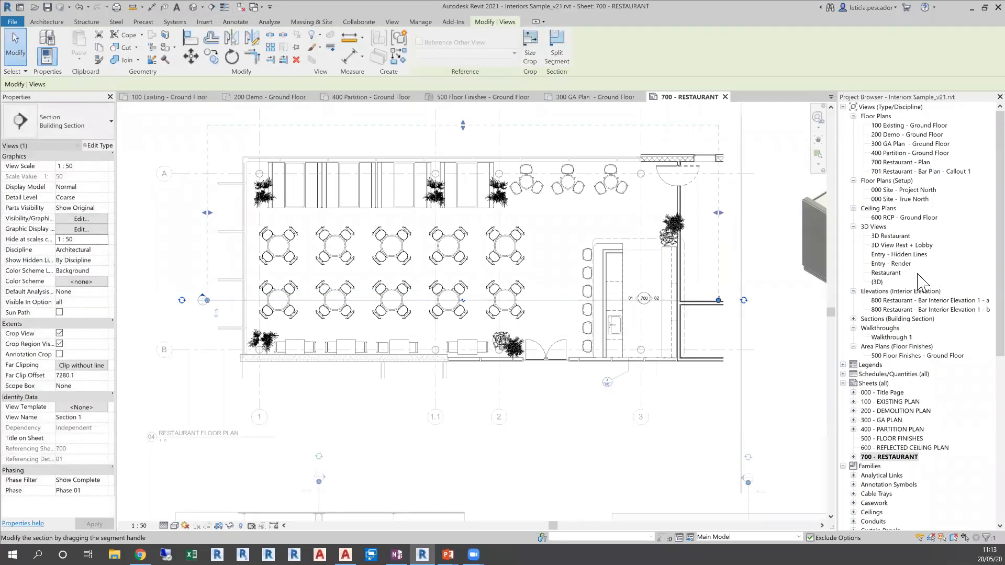
Open the new Section 1 view from the building sections, check what it shows, and close it
{"action": "left_click", "coordinate": [853, 319]}
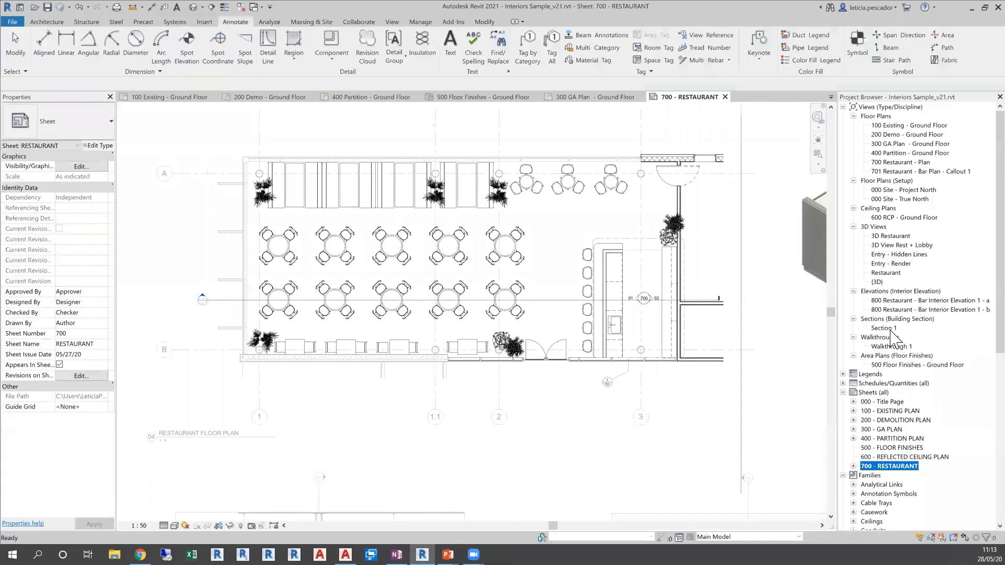
{"action": "double_click", "coordinate": [883, 328]}
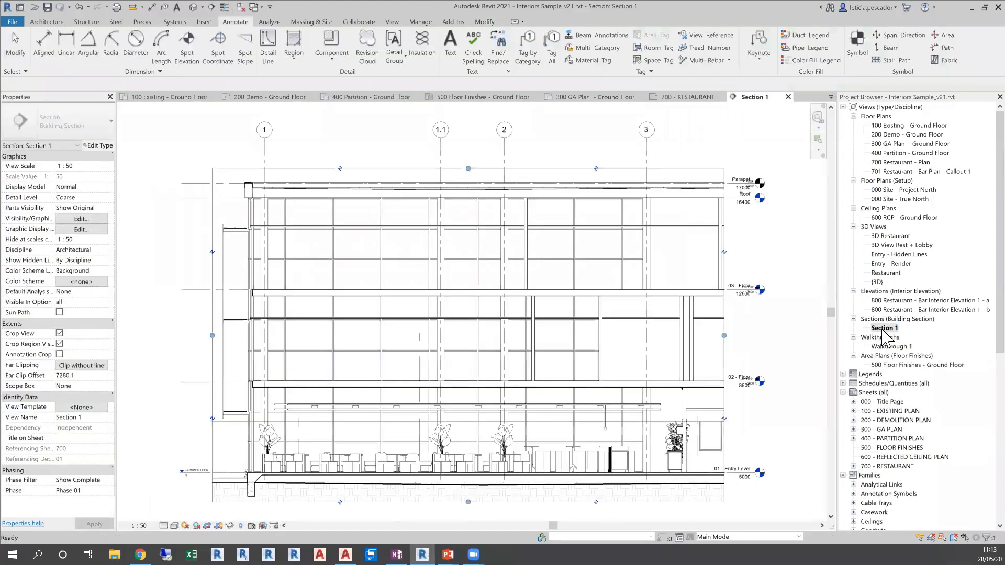
{"action": "left_click", "coordinate": [788, 97]}
Move the Section 1 line down the restaurant floor plan to just below the lower row of round tables
{"action": "left_click", "coordinate": [575, 303]}
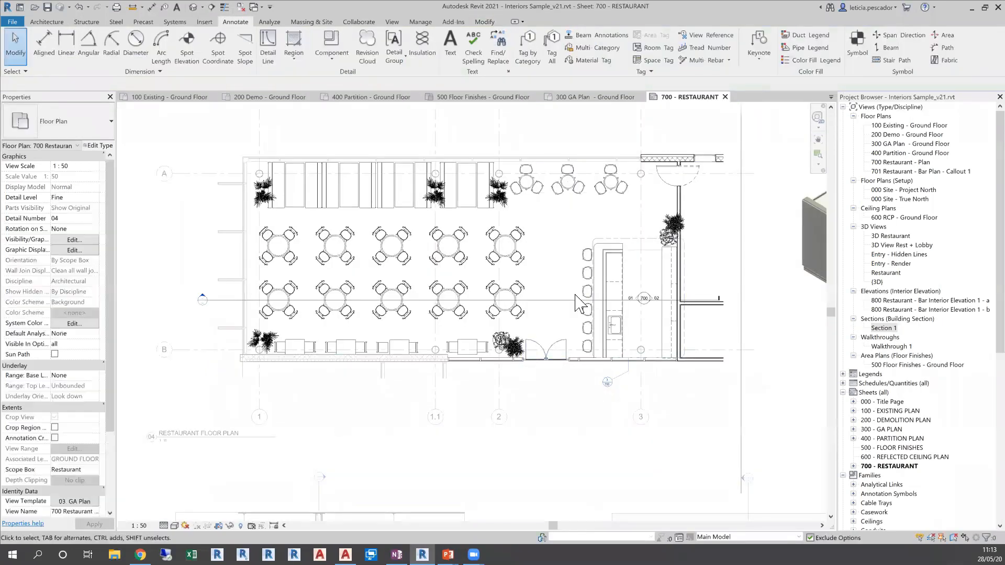
{"action": "left_click", "coordinate": [566, 301]}
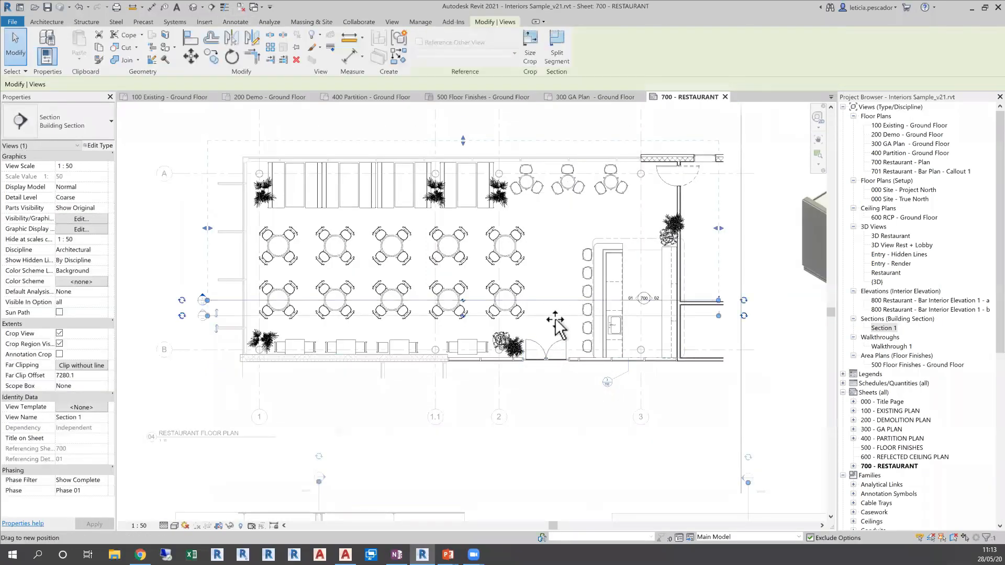
{"action": "left_click_drag", "start_coordinate": [558, 320], "coordinate": [559, 319]}
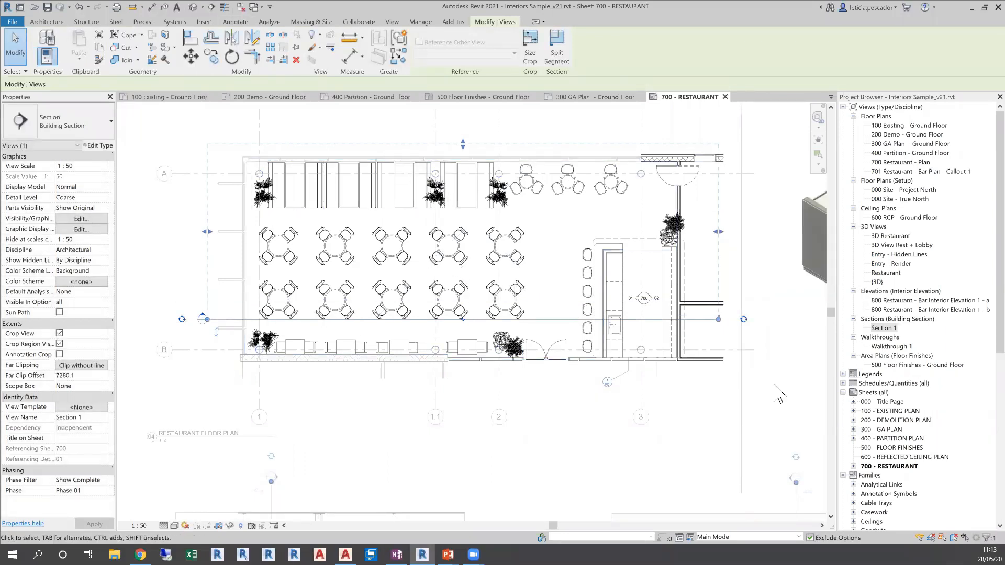
Place the FURNITURE SCHEDULE on the 700 - RESTAURANT sheet, in the empty area below the 3D restaurant view
{"action": "scroll", "coordinate": [649, 389], "scroll_direction": "down", "scroll_amount": 4}
{"action": "scroll", "coordinate": [632, 373], "scroll_direction": "down", "scroll_amount": 2}
{"action": "middle_click_drag", "start_coordinate": [675, 399], "coordinate": [647, 383]}
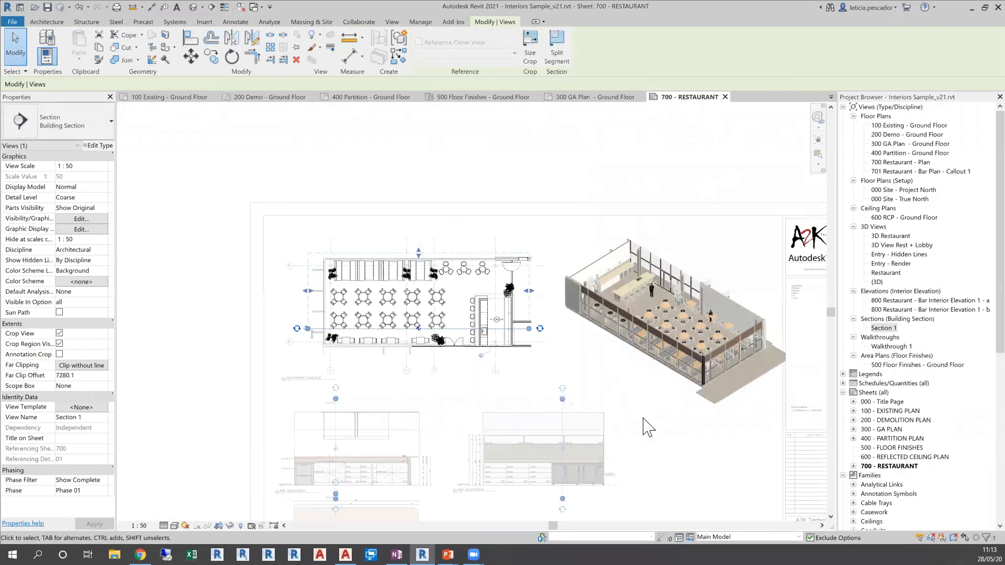
{"action": "left_click", "coordinate": [663, 463]}
{"action": "mouse_move", "coordinate": [662, 463]}
{"action": "middle_mouse_down"}
{"action": "mouse_move", "coordinate": [644, 359]}
{"action": "mouse_move", "coordinate": [630, 360]}
{"action": "middle_mouse_up"}
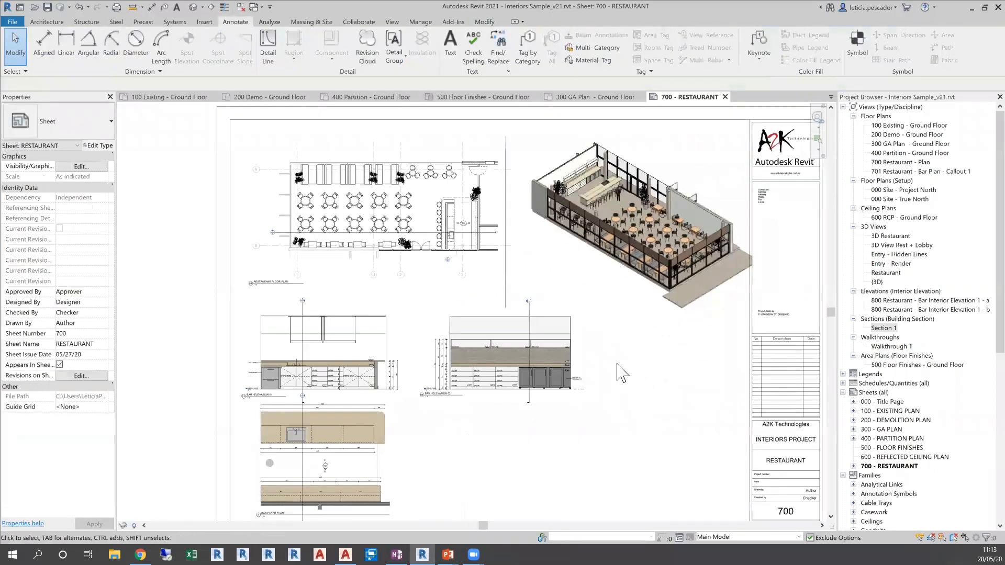
{"action": "left_click", "coordinate": [843, 383]}
{"action": "left_click", "coordinate": [894, 402]}
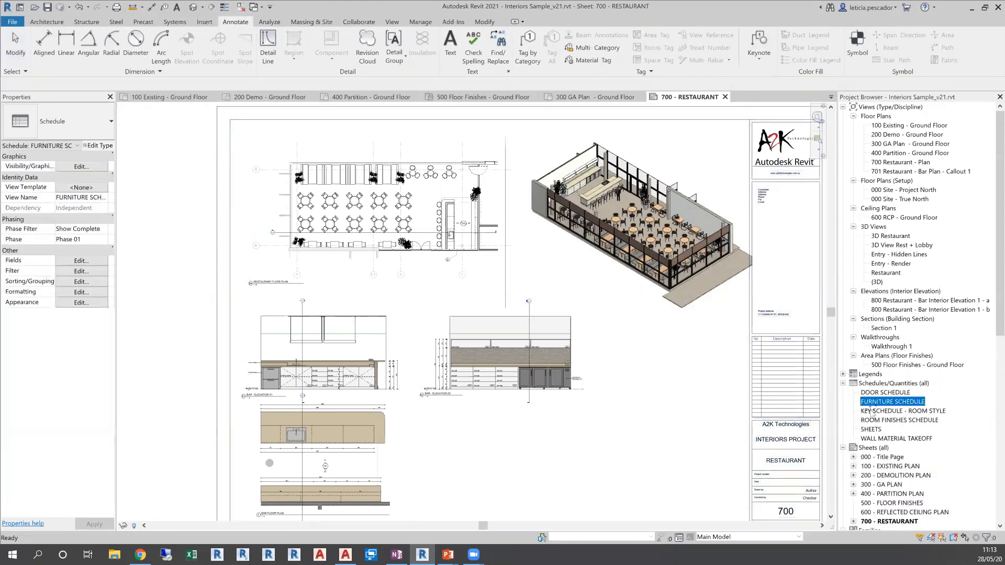
{"action": "left_click_drag", "start_coordinate": [672, 424], "coordinate": [667, 422]}
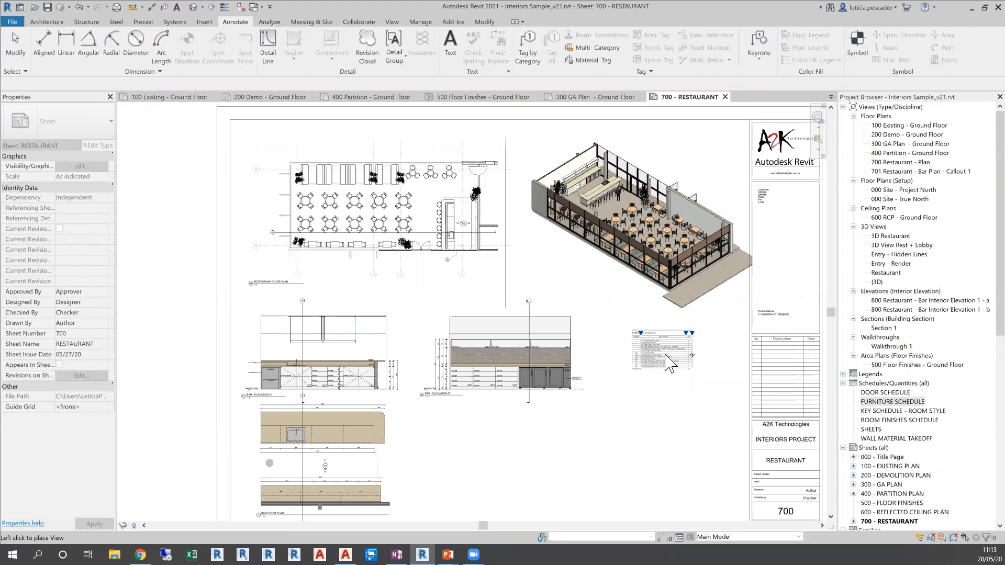
{"action": "left_click", "coordinate": [669, 362]}
Examine the type marks, family types and counts in the furniture schedule placed on the sheet
{"action": "scroll", "coordinate": [656, 350], "scroll_direction": "up", "scroll_amount": 5}
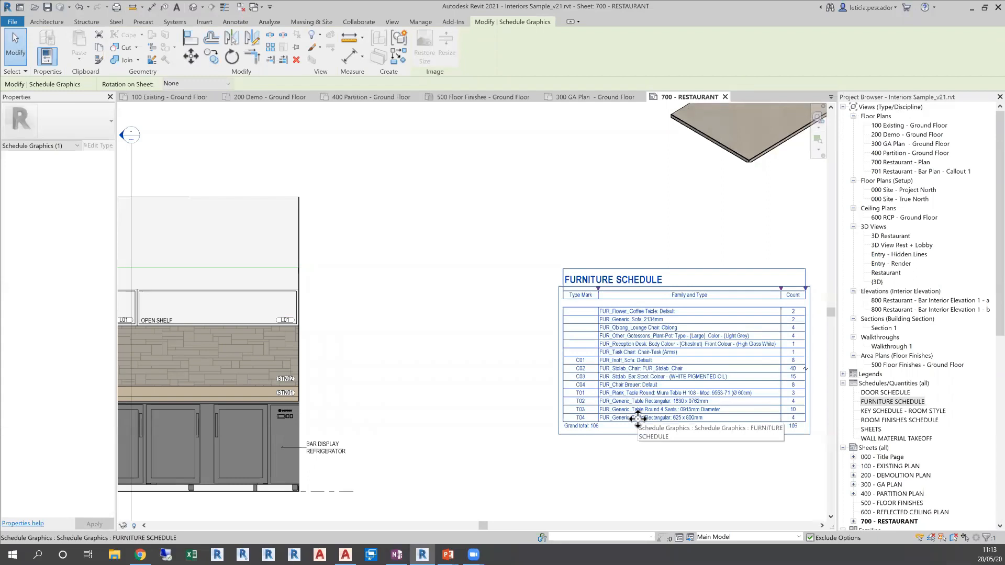
{"action": "scroll", "coordinate": [638, 418], "scroll_direction": "down", "scroll_amount": 1}
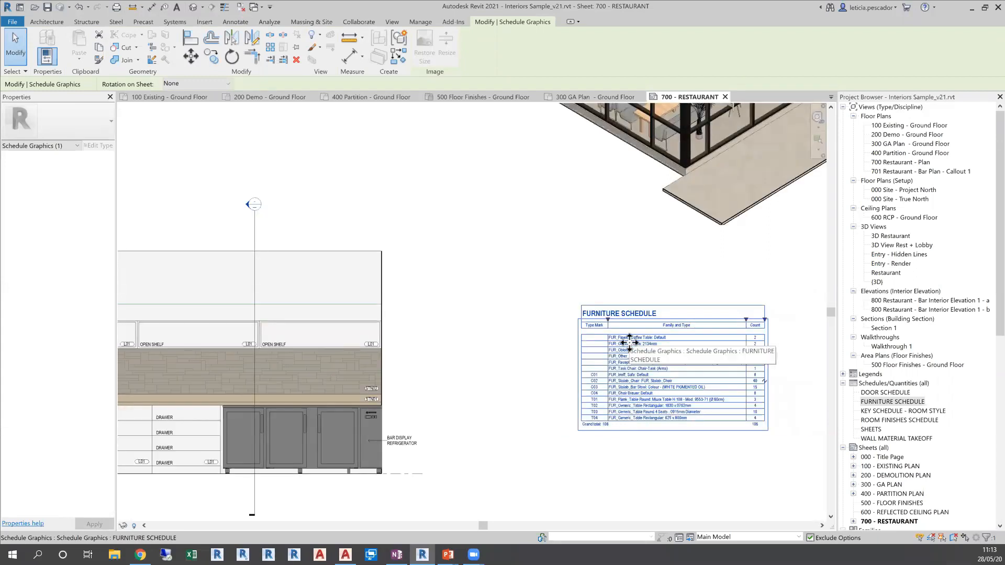
{"action": "scroll", "coordinate": [502, 296], "scroll_direction": "down", "scroll_amount": 2}
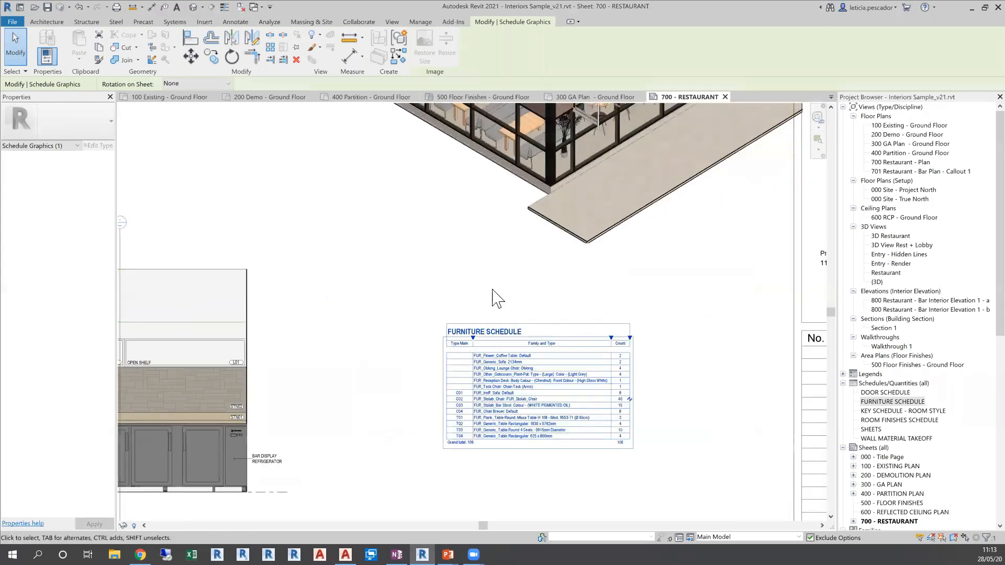
{"action": "middle_click_drag", "start_coordinate": [501, 281], "coordinate": [457, 350]}
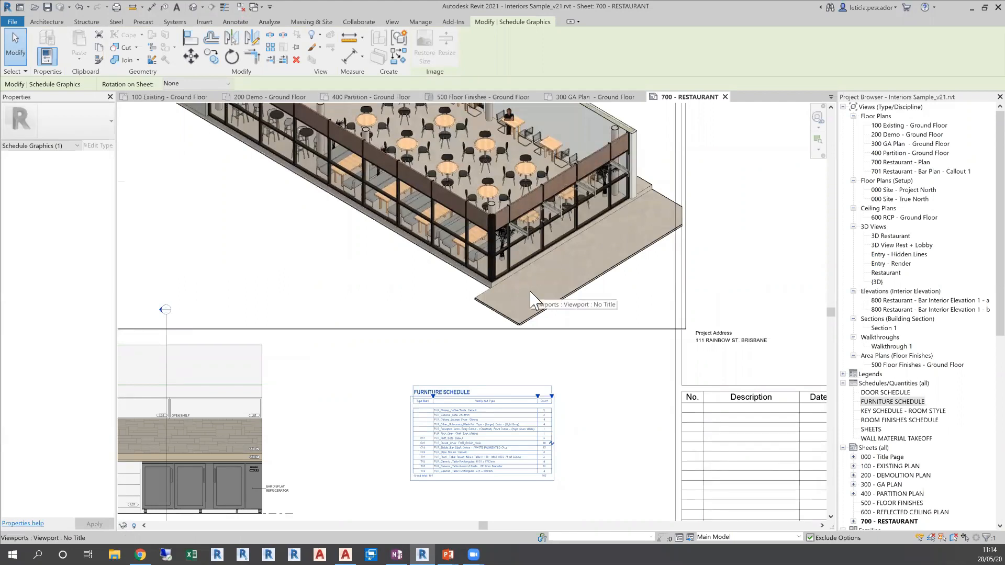
Activate the sheet's 3D restaurant view, select a Breuer chair, and deactivate the view to check the furniture schedule's entries
{"action": "double_click", "coordinate": [506, 228]}
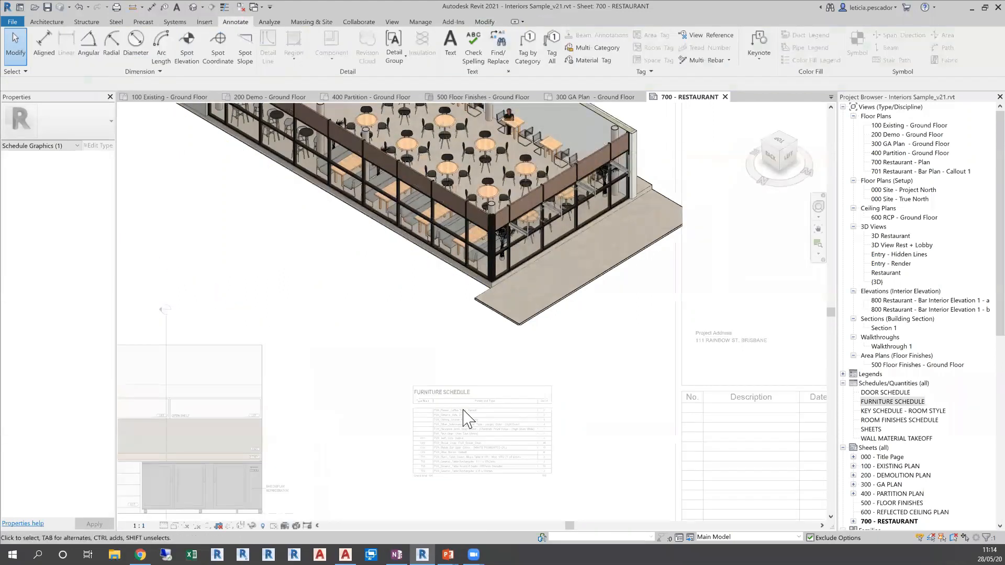
{"action": "left_click", "coordinate": [537, 144]}
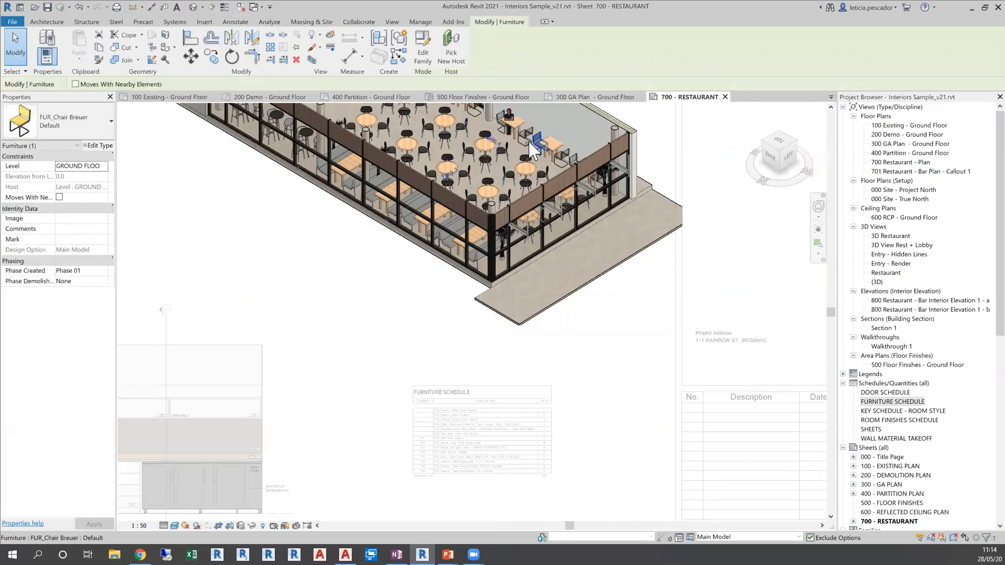
{"action": "double_click", "coordinate": [354, 431]}
{"action": "scroll", "coordinate": [463, 441], "scroll_direction": "up", "scroll_amount": 3}
{"action": "middle_click_drag", "start_coordinate": [463, 442], "coordinate": [464, 382]}
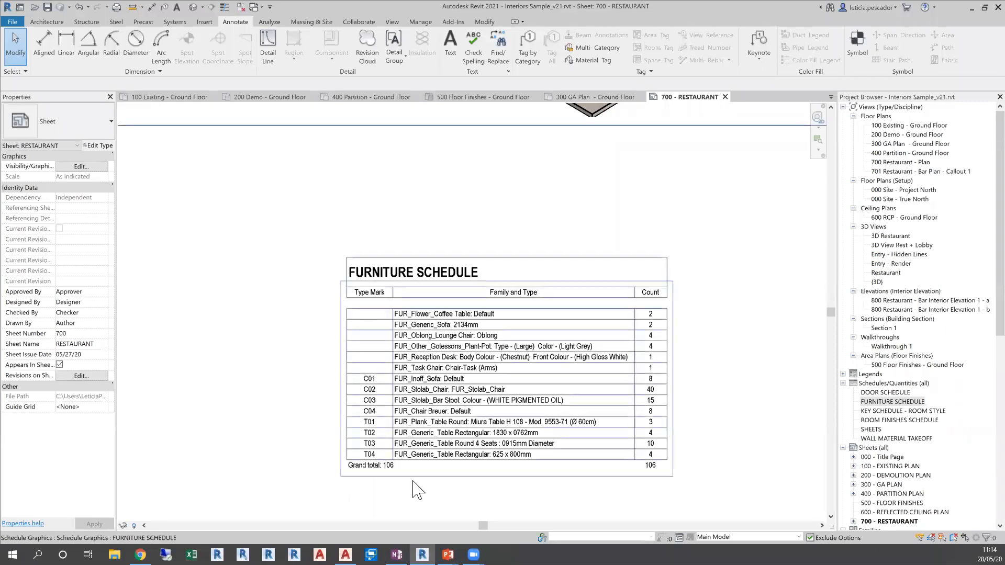
Reactivate the 3D restaurant view, compare another Breuer chair with the furniture schedule, and return to the sheet
{"action": "scroll", "coordinate": [432, 447], "scroll_direction": "down", "scroll_amount": 3}
{"action": "middle_click_drag", "start_coordinate": [466, 374], "coordinate": [491, 396]}
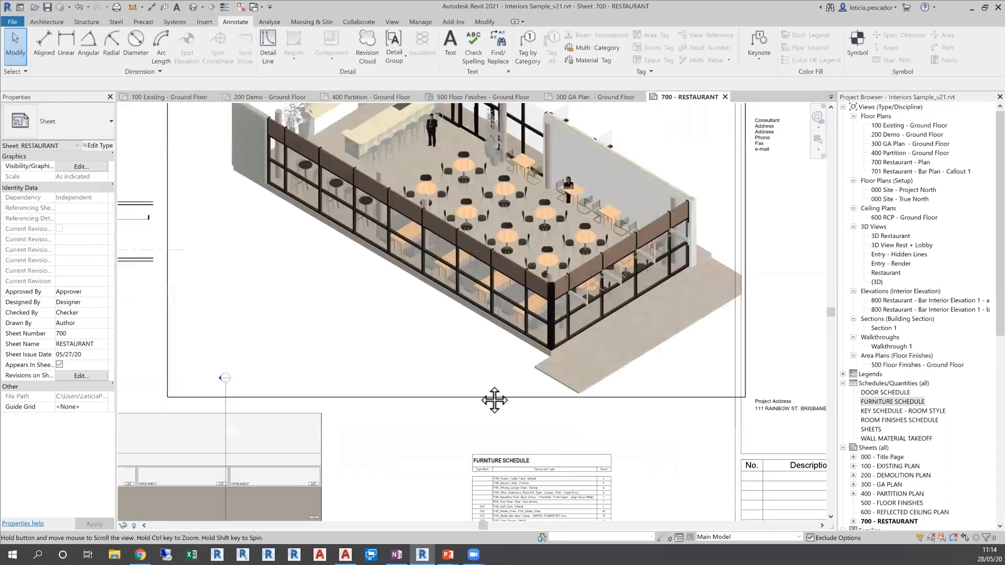
{"action": "double_click", "coordinate": [595, 205]}
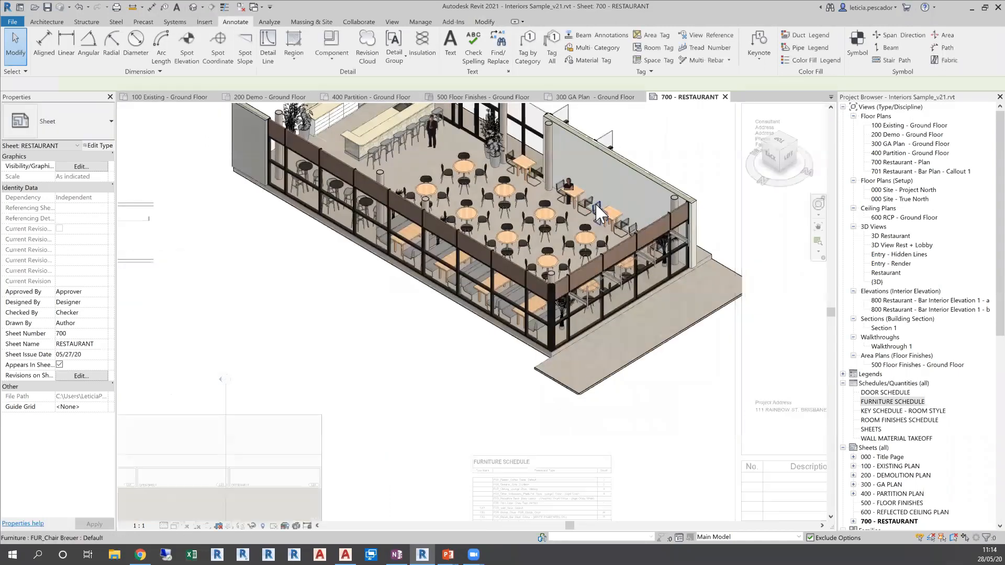
{"action": "left_click", "coordinate": [596, 205]}
{"action": "key", "text": "Escape"}
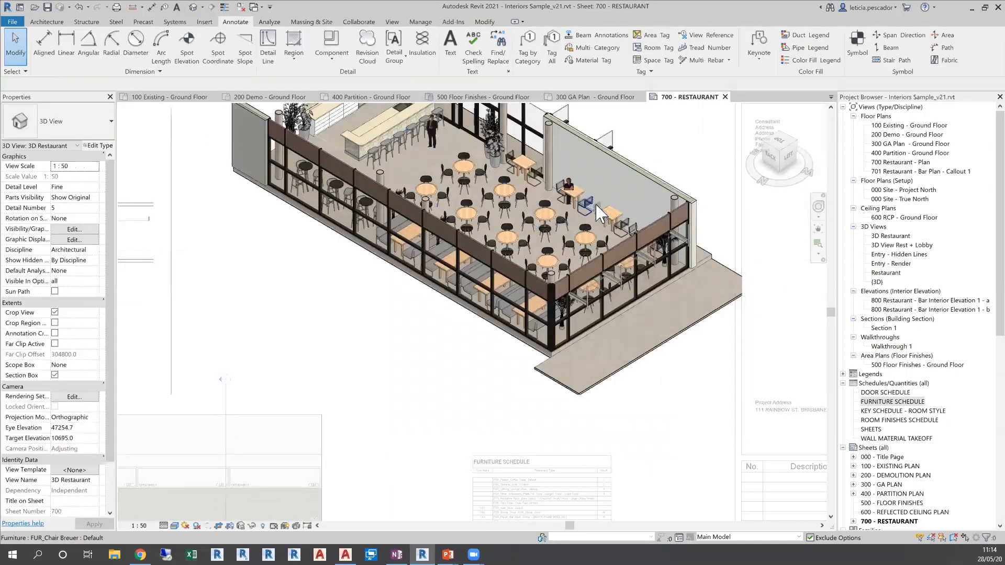
{"action": "scroll", "coordinate": [618, 429], "scroll_direction": "down", "scroll_amount": 3}
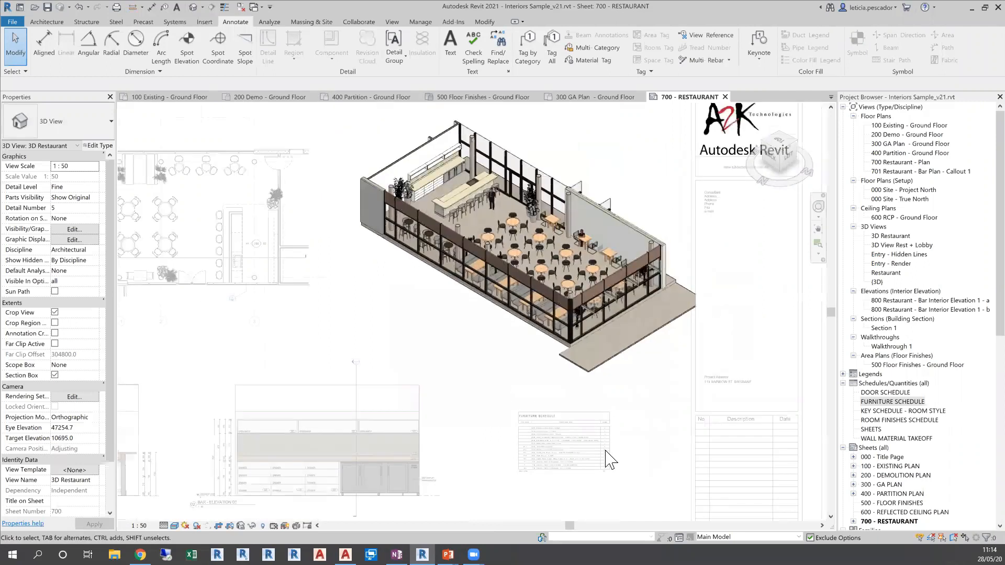
{"action": "scroll", "coordinate": [607, 439], "scroll_direction": "up", "scroll_amount": 3}
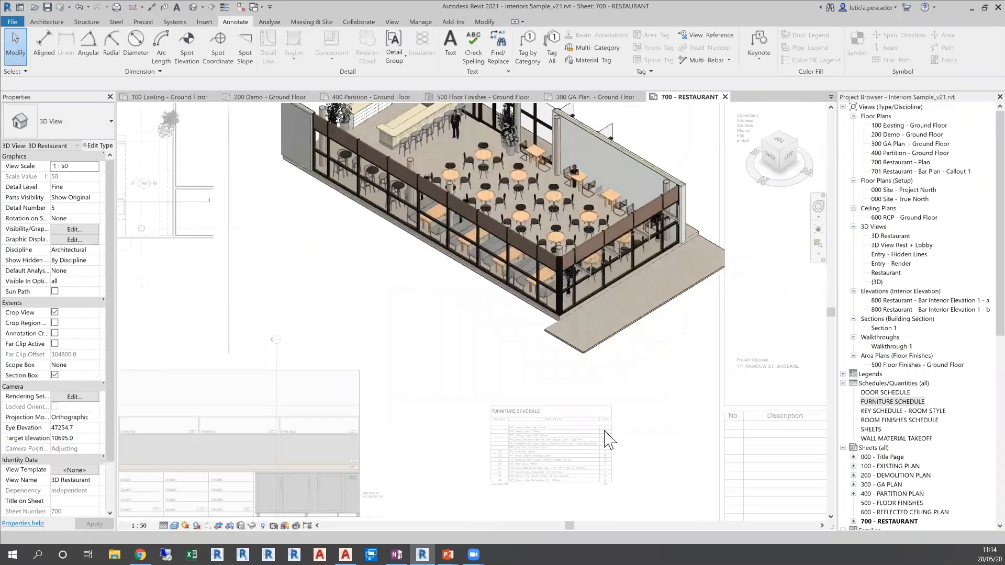
{"action": "scroll", "coordinate": [605, 431], "scroll_direction": "up", "scroll_amount": 1}
{"action": "double_click", "coordinate": [712, 435]}
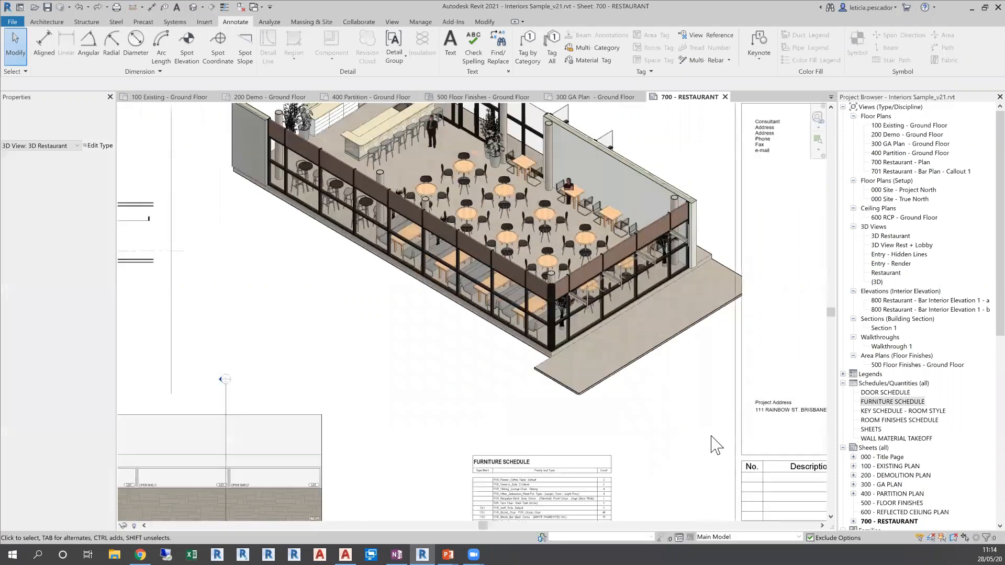
Activate the restaurant floor plan view on the sheet for editing
{"action": "scroll", "coordinate": [712, 434], "scroll_direction": "down", "scroll_amount": 3}
{"action": "middle_click_drag", "start_coordinate": [464, 375], "coordinate": [670, 387]}
{"action": "double_click", "coordinate": [445, 293]}
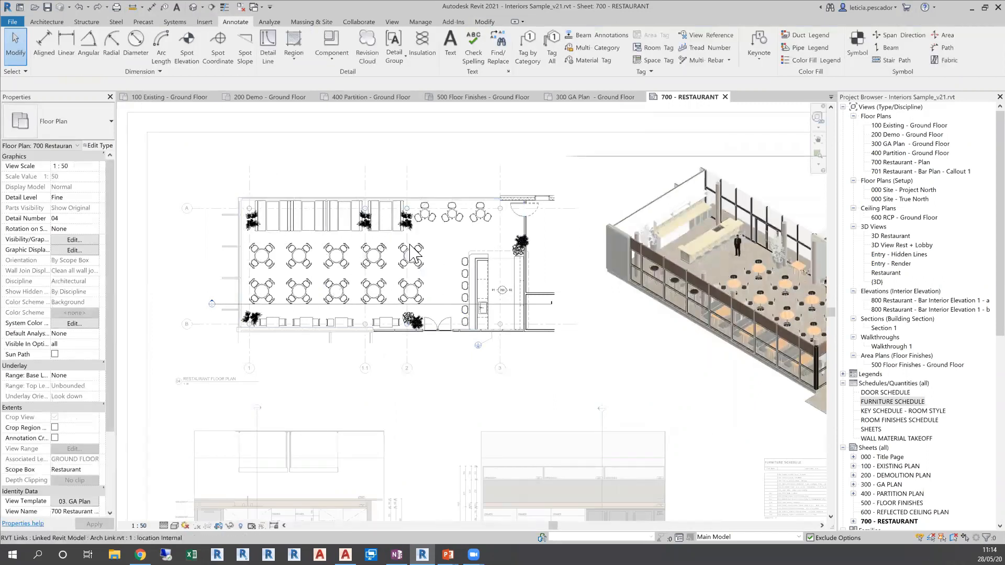
{"action": "scroll", "coordinate": [410, 245], "scroll_direction": "up", "scroll_amount": 3}
{"action": "middle_click_drag", "start_coordinate": [411, 251], "coordinate": [487, 276]}
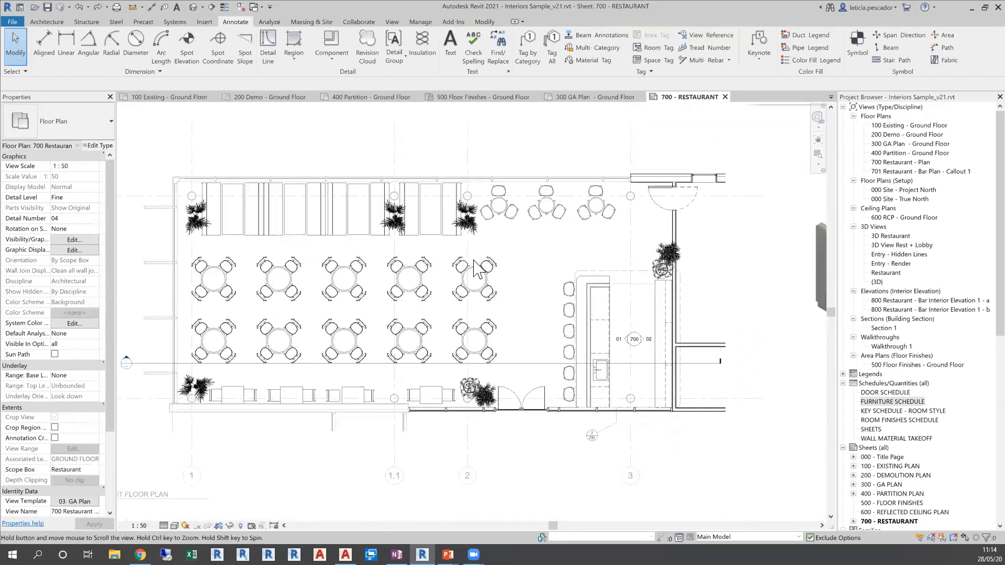
{"action": "left_click", "coordinate": [554, 61]}
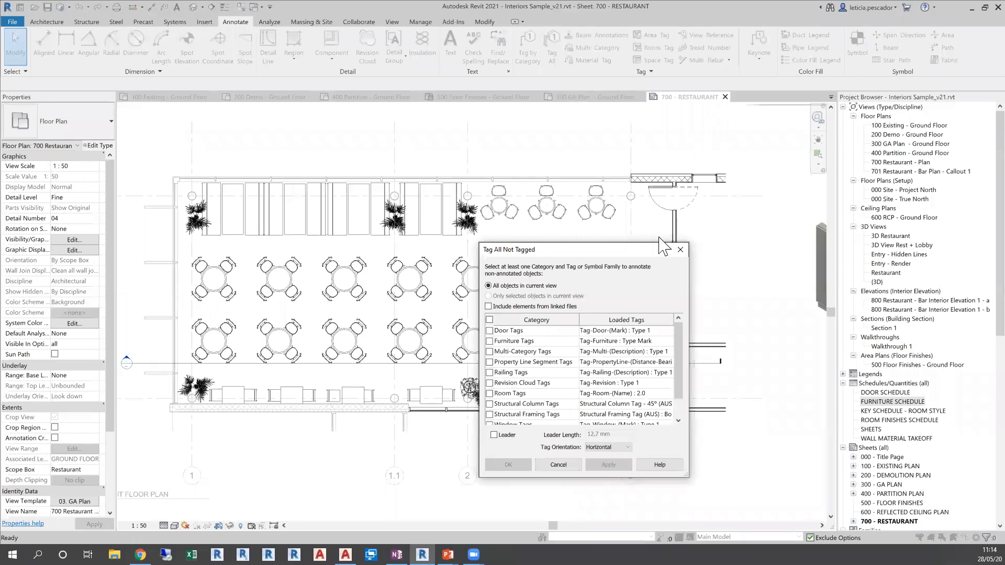
{"action": "left_click", "coordinate": [680, 249]}
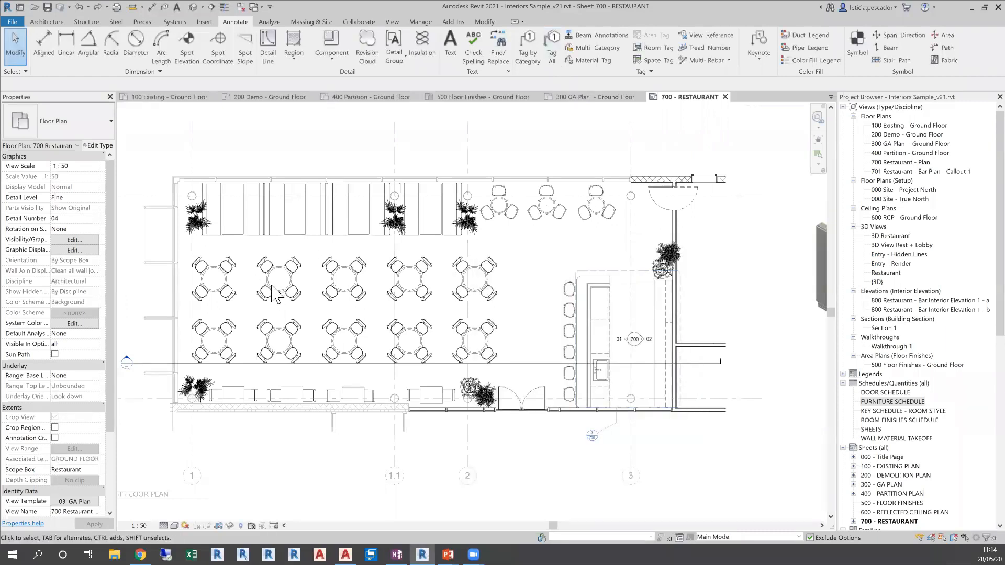
{"action": "left_click_drag", "start_coordinate": [186, 247], "coordinate": [512, 366]}
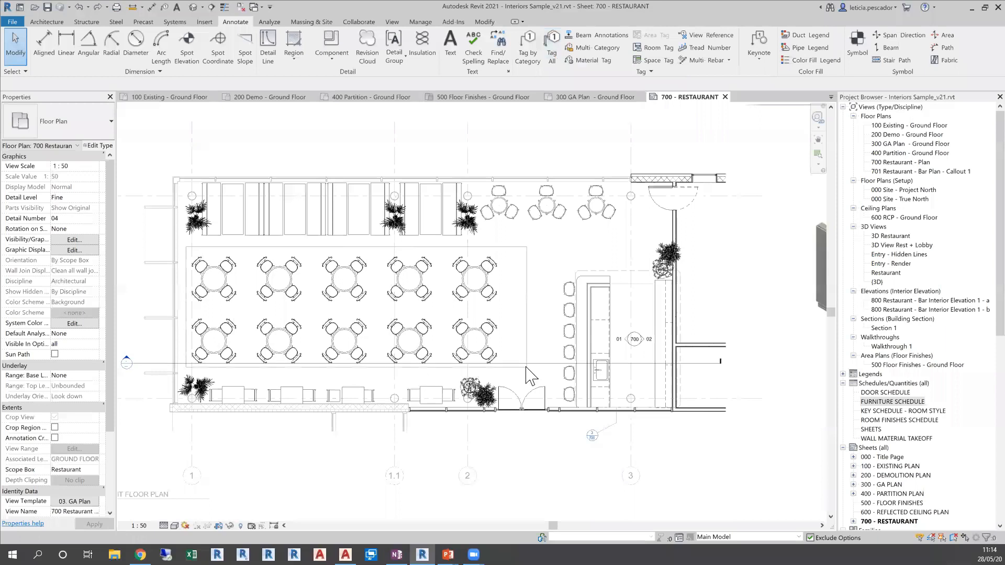
{"action": "left_click_drag", "start_coordinate": [186, 246], "coordinate": [437, 164]}
{"action": "key", "text": "Delete"}
Tag all untagged furniture in the restaurant floor plan with the Tag-Furniture : Type Mark tag and check the placed tags
{"action": "left_click", "coordinate": [551, 52]}
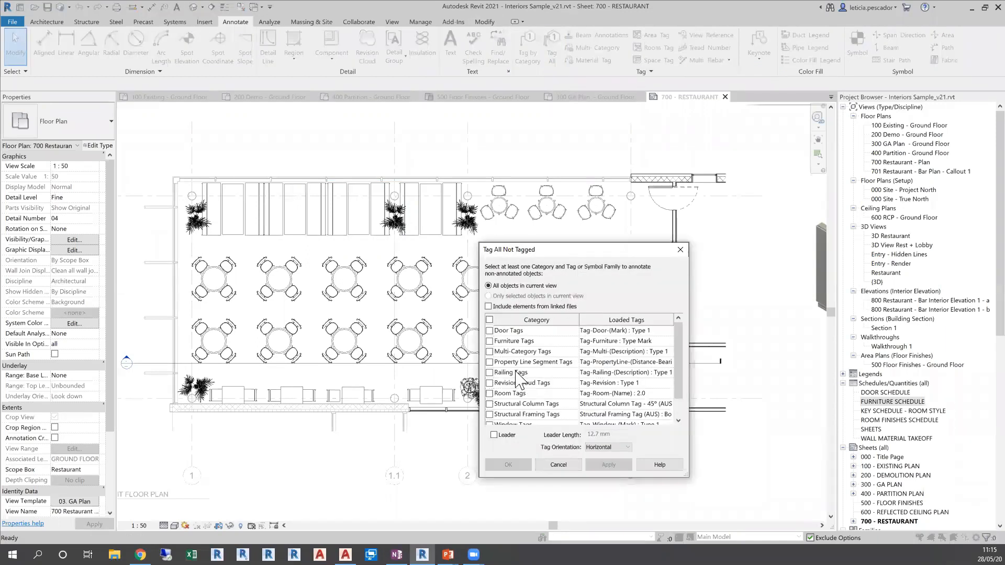
{"action": "left_click", "coordinate": [489, 340]}
{"action": "left_click", "coordinate": [607, 465]}
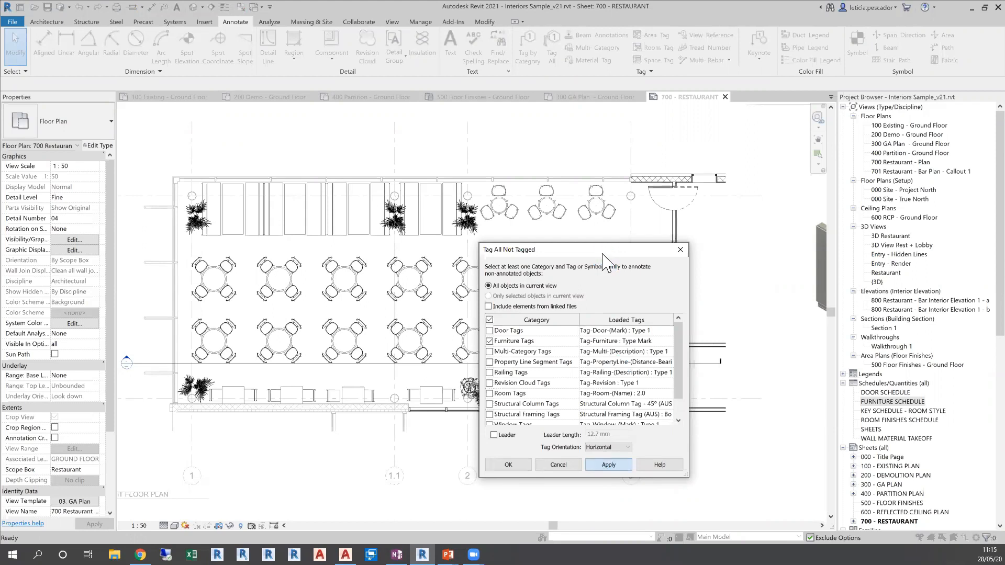
{"action": "left_click_drag", "start_coordinate": [600, 254], "coordinate": [521, 408]}
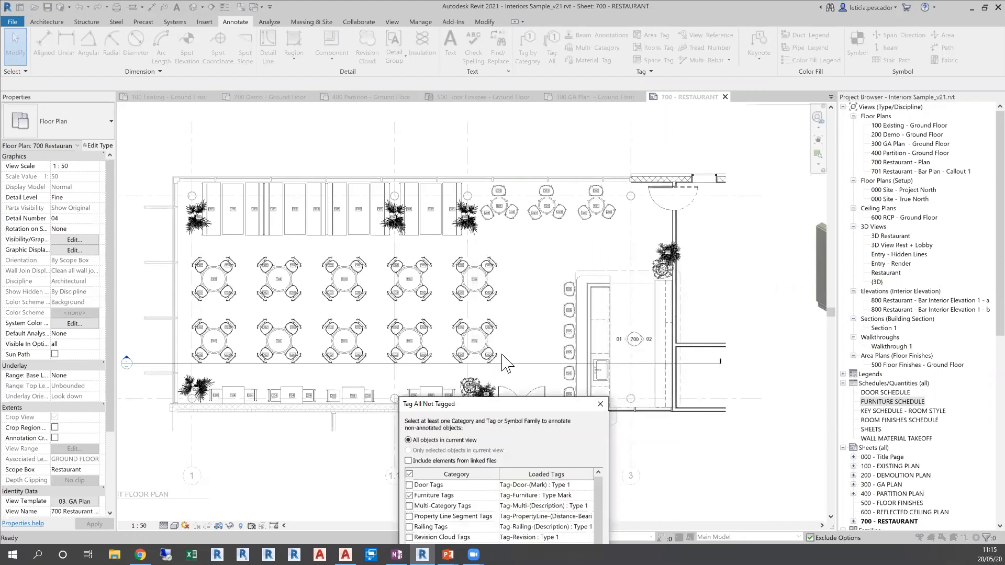
{"action": "left_click", "coordinate": [600, 404]}
{"action": "scroll", "coordinate": [457, 407], "scroll_direction": "up", "scroll_amount": 2}
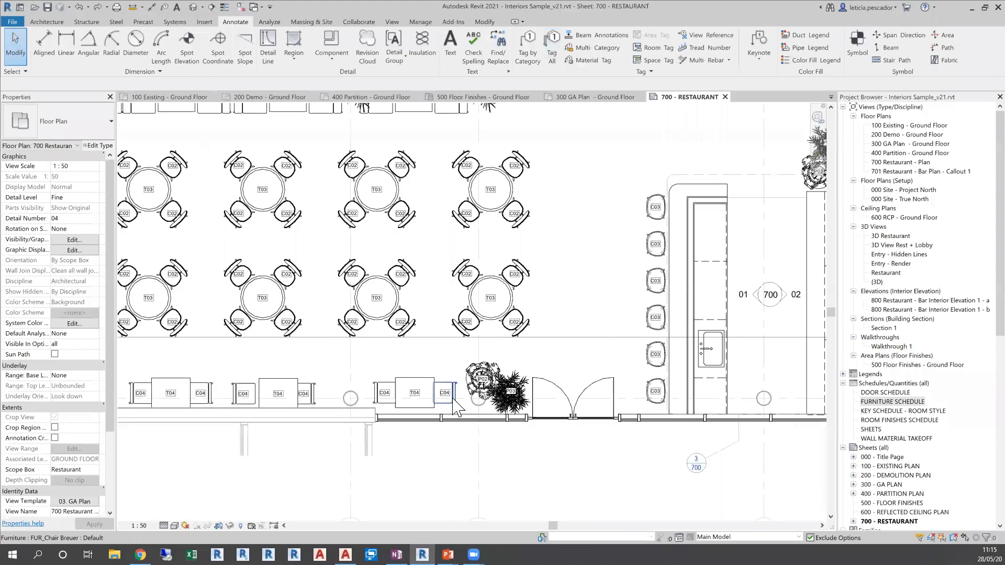
{"action": "scroll", "coordinate": [456, 407], "scroll_direction": "up", "scroll_amount": 2}
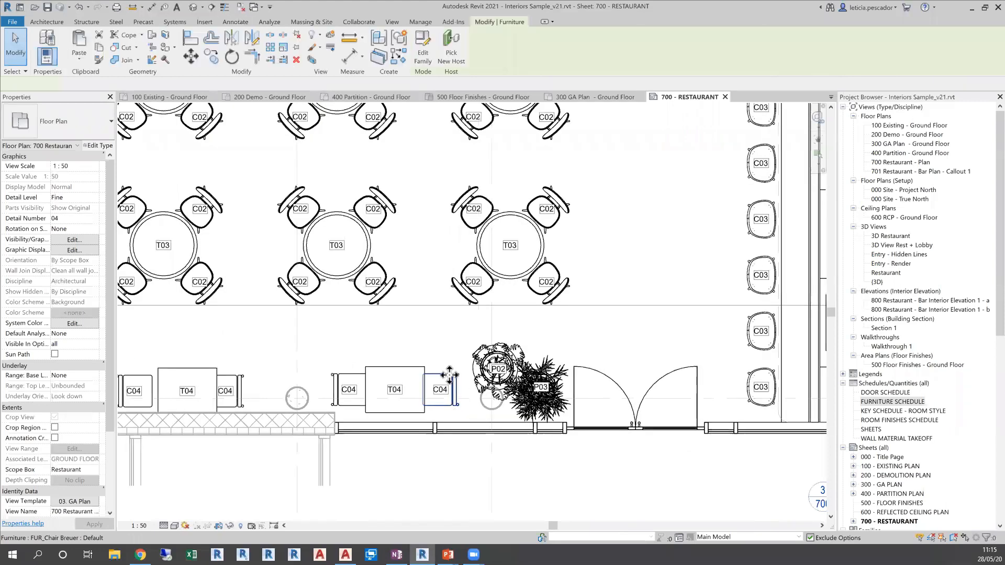
Change the Breuer chair beside the plants at table T04 to FUR_Stolab_Bar Stool : Colour - (BLACK 52)
{"action": "left_click", "coordinate": [441, 394]}
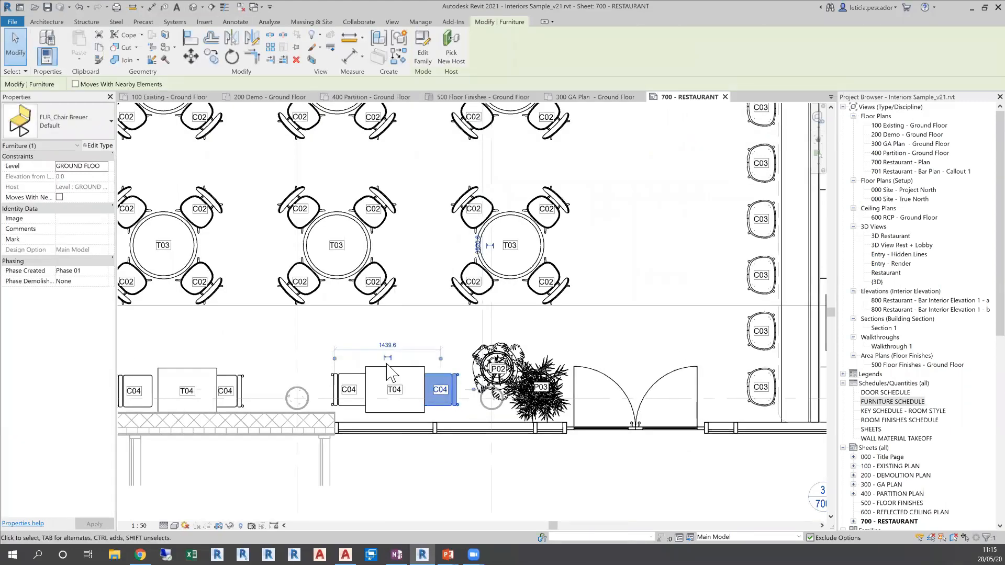
{"action": "left_click", "coordinate": [75, 127]}
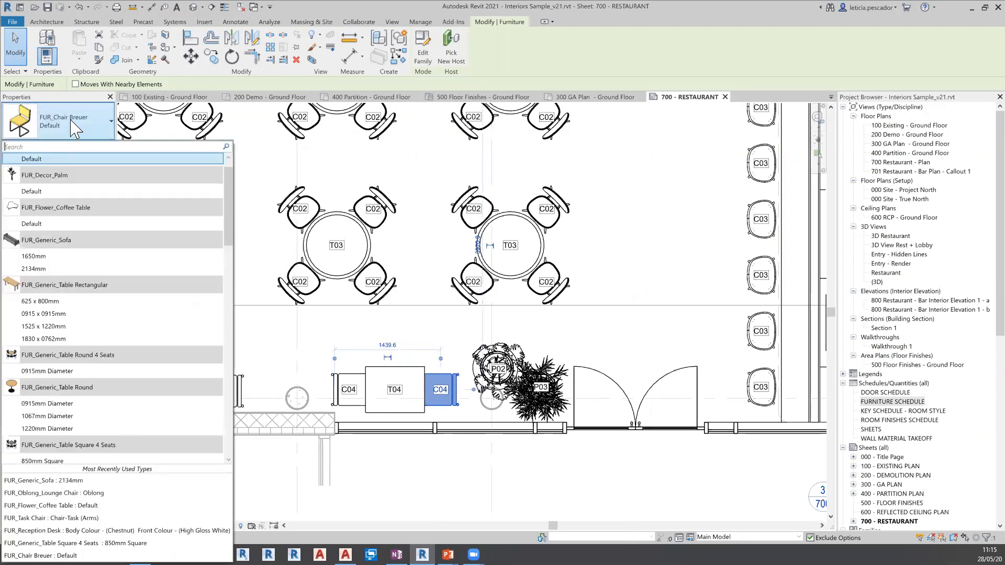
{"action": "scroll", "coordinate": [130, 236], "scroll_direction": "down", "scroll_amount": 4}
{"action": "scroll", "coordinate": [130, 237], "scroll_direction": "down", "scroll_amount": 5}
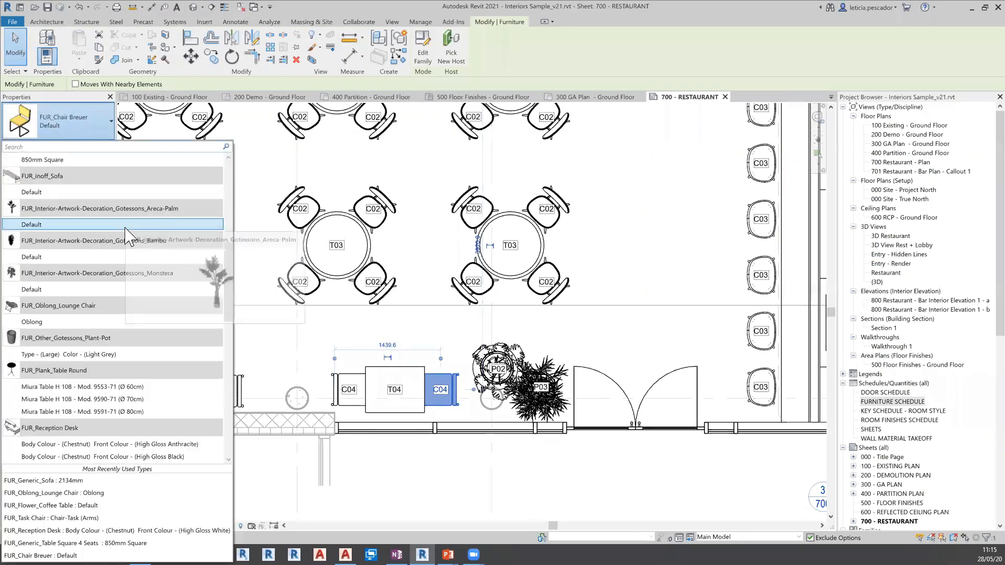
{"action": "scroll", "coordinate": [130, 237], "scroll_direction": "down", "scroll_amount": 5}
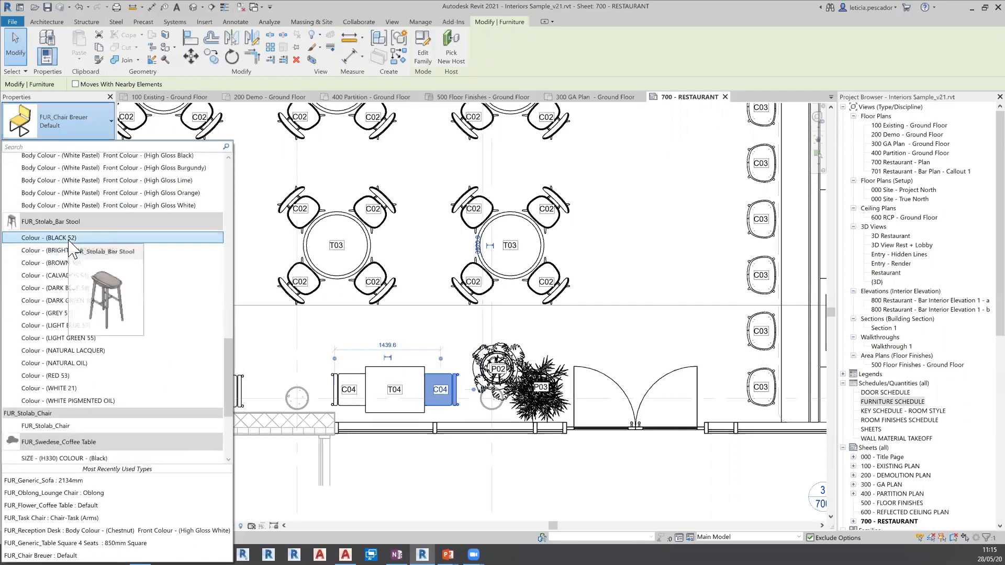
{"action": "left_click", "coordinate": [70, 238]}
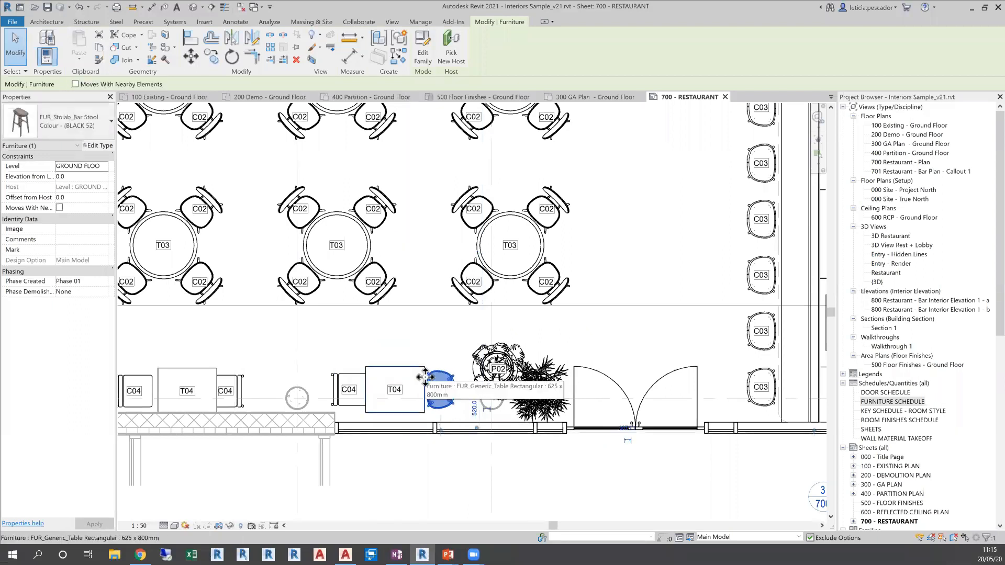
{"action": "scroll", "coordinate": [418, 392], "scroll_direction": "up", "scroll_amount": 2}
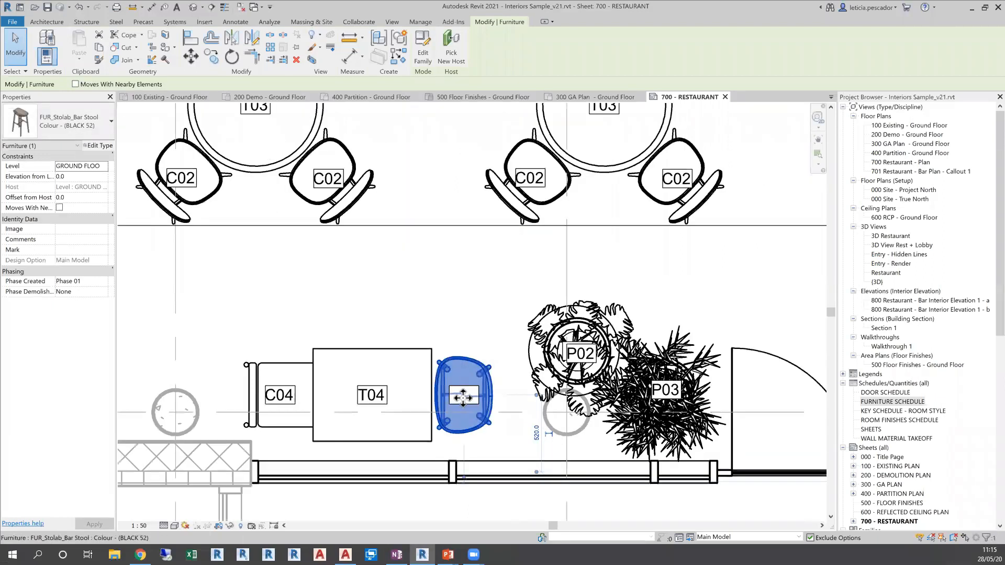
{"action": "left_click", "coordinate": [489, 316]}
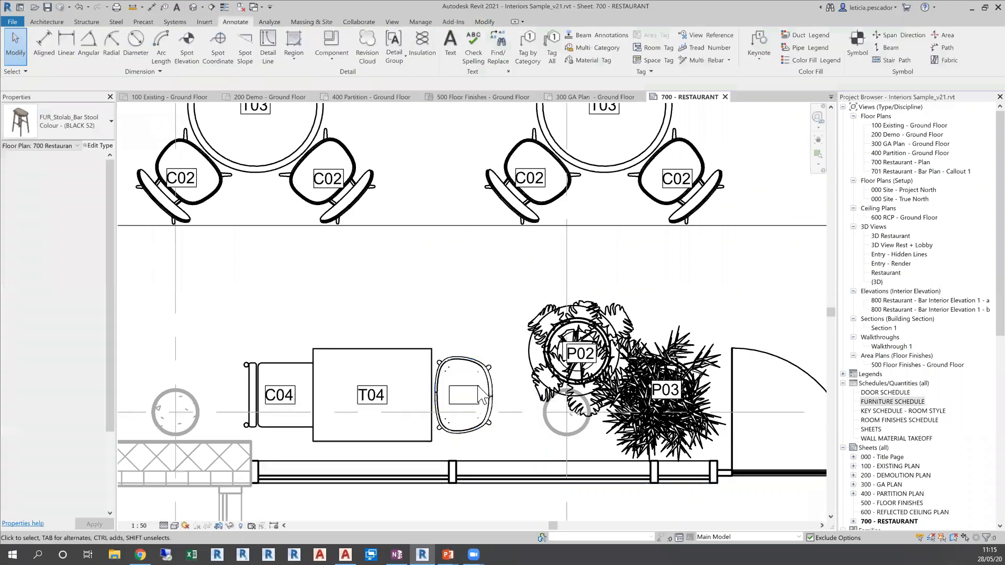
Set the bar stool's empty Type Mark tag to C06
{"action": "left_click", "coordinate": [469, 371]}
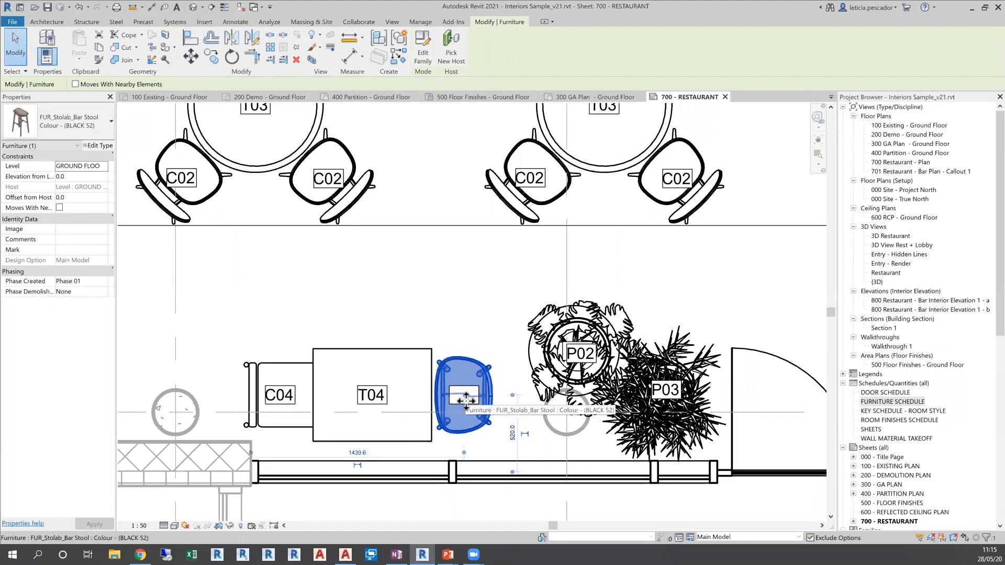
{"action": "scroll", "coordinate": [464, 393], "scroll_direction": "up", "scroll_amount": 2}
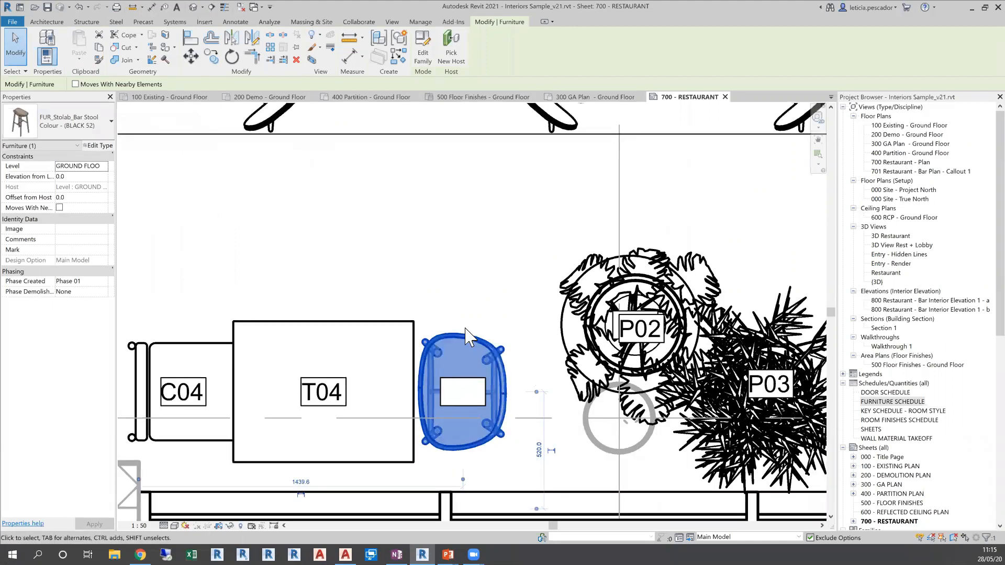
{"action": "key", "text": "Escape"}
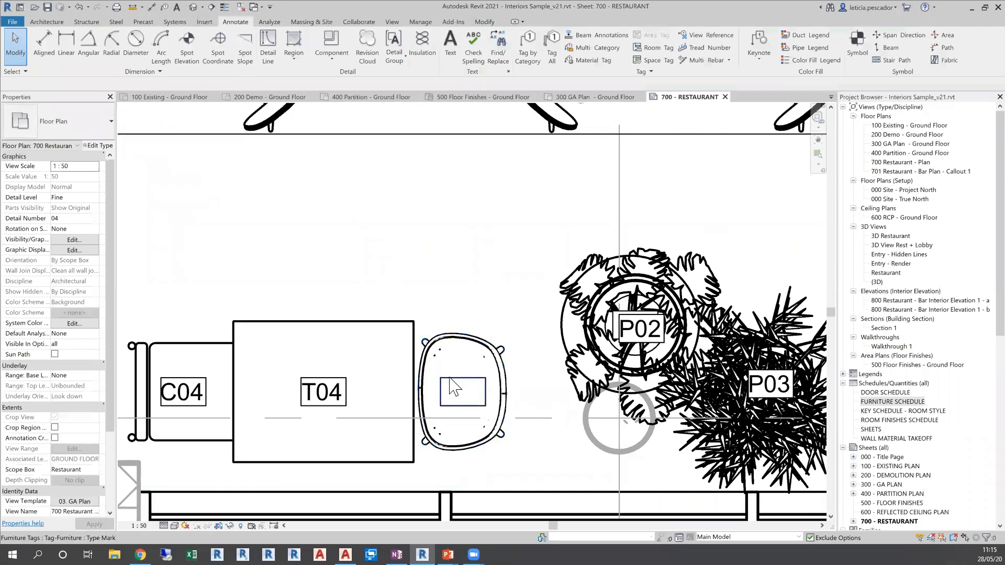
{"action": "left_click", "coordinate": [455, 392]}
{"action": "left_click", "coordinate": [464, 392]}
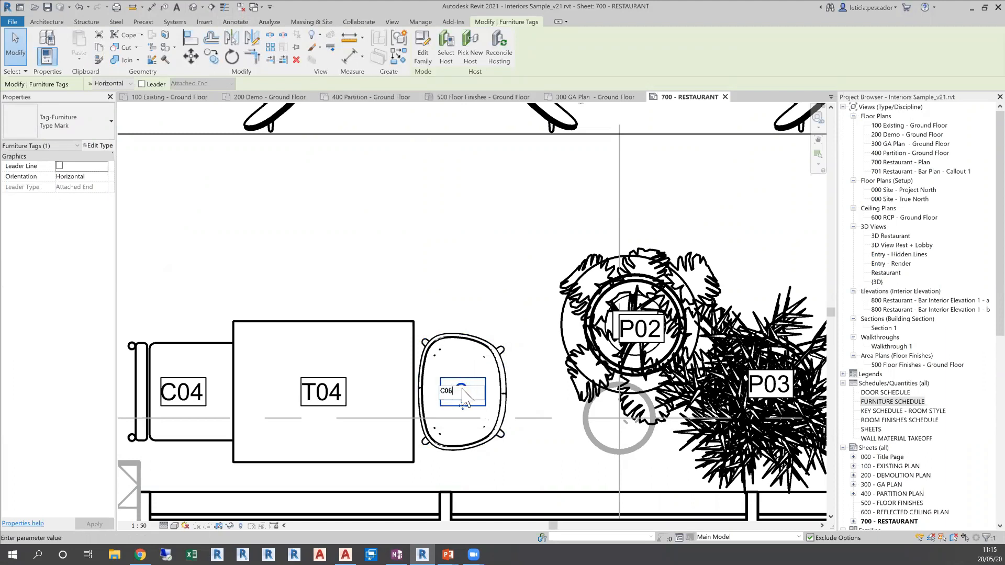
{"action": "type", "text": "C06"}
{"action": "key", "text": "Return"}
{"action": "left_click", "coordinate": [529, 286]}
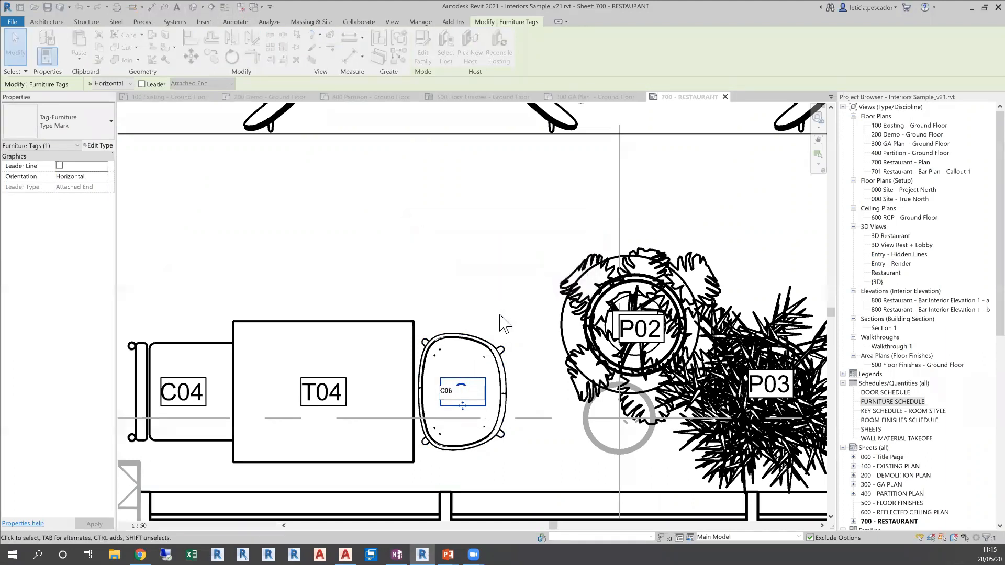
Switch the active design option to Seating Area - option 2 to compare the seating layout, and return to Main Model
{"action": "scroll", "coordinate": [503, 323], "scroll_direction": "down", "scroll_amount": 3}
{"action": "scroll", "coordinate": [496, 307], "scroll_direction": "down", "scroll_amount": 5}
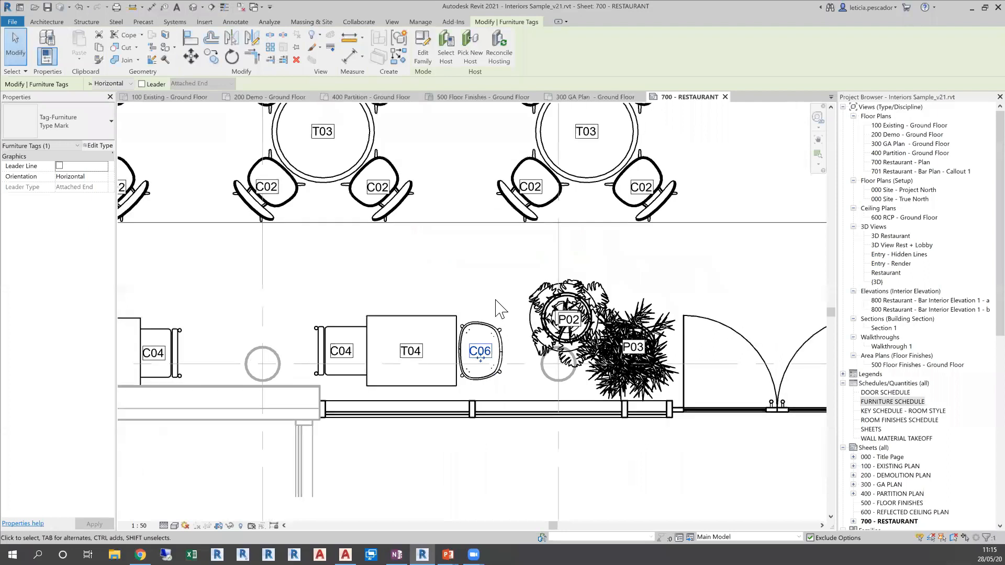
{"action": "middle_click_drag", "start_coordinate": [532, 400], "coordinate": [471, 414]}
{"action": "scroll", "coordinate": [473, 396], "scroll_direction": "down", "scroll_amount": 4}
{"action": "middle_click_drag", "start_coordinate": [675, 405], "coordinate": [537, 375]}
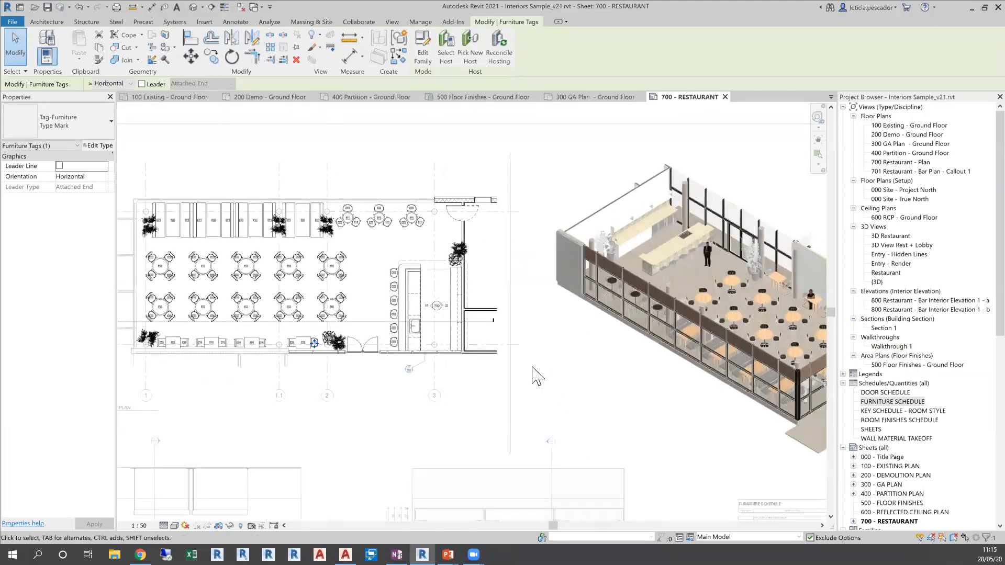
{"action": "scroll", "coordinate": [539, 371], "scroll_direction": "down", "scroll_amount": 1}
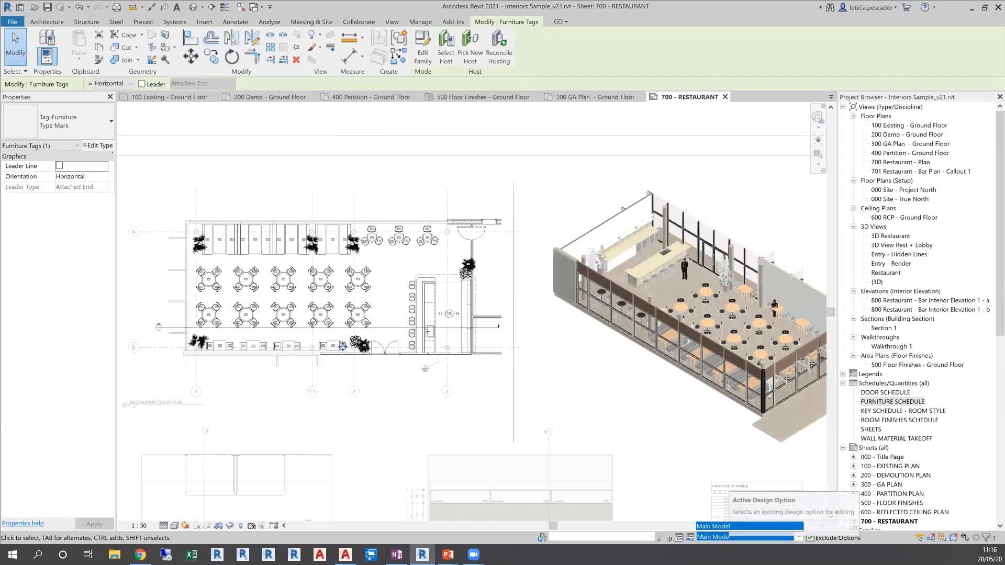
{"action": "left_click", "coordinate": [732, 537]}
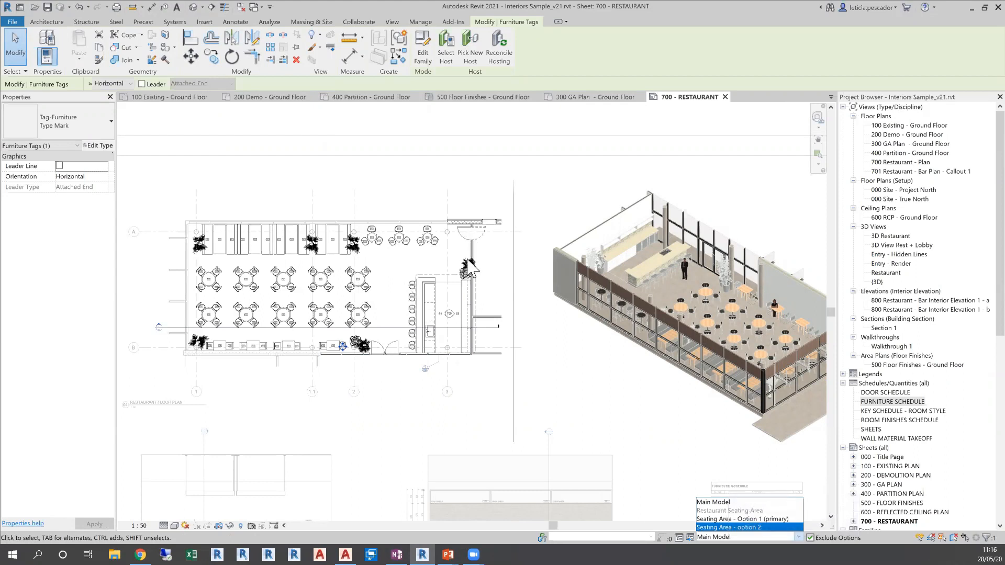
{"action": "left_click", "coordinate": [749, 527]}
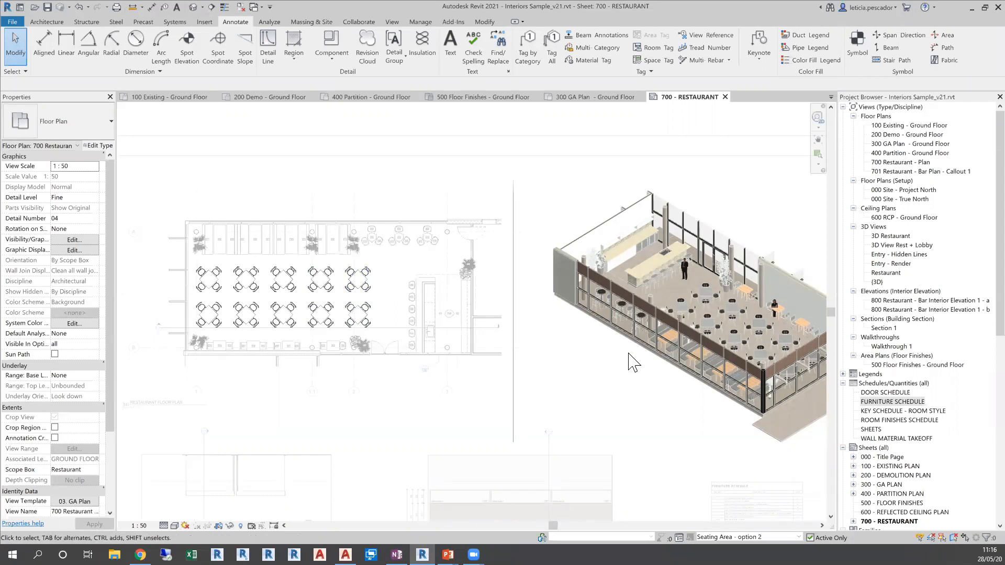
{"action": "left_click", "coordinate": [799, 538]}
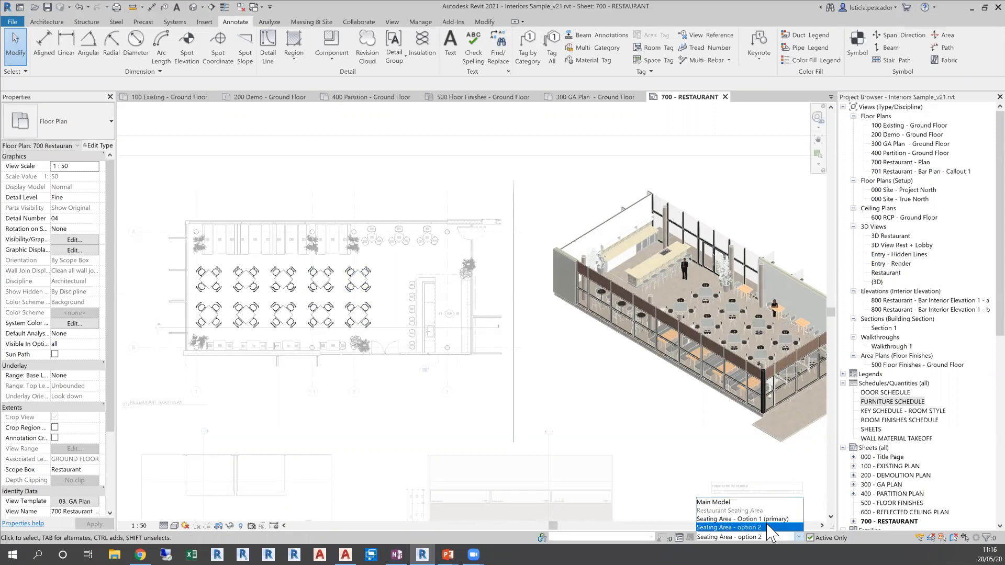
{"action": "left_click", "coordinate": [733, 502]}
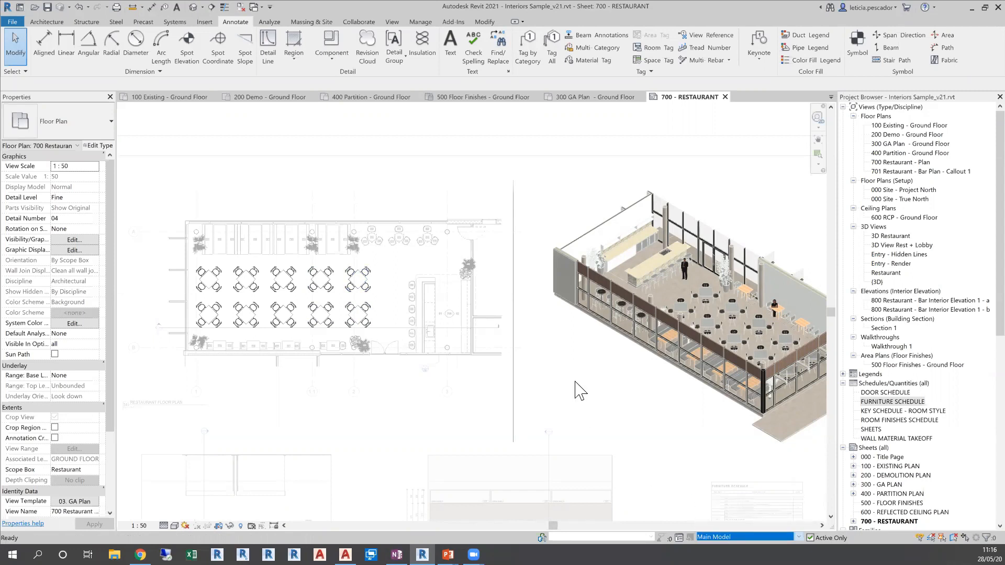
Examine the tagged furniture and the seating layout throughout the restaurant floor plan
{"action": "scroll", "coordinate": [568, 383], "scroll_direction": "down", "scroll_amount": 1}
{"action": "middle_click_drag", "start_coordinate": [569, 383], "coordinate": [569, 344]}
{"action": "scroll", "coordinate": [385, 256], "scroll_direction": "up", "scroll_amount": 3}
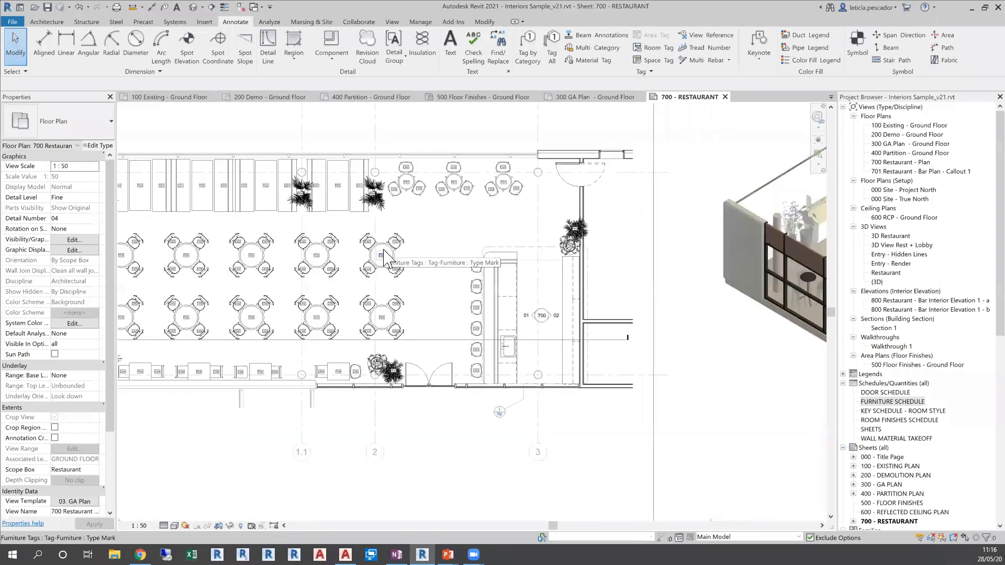
{"action": "scroll", "coordinate": [385, 257], "scroll_direction": "down", "scroll_amount": 2}
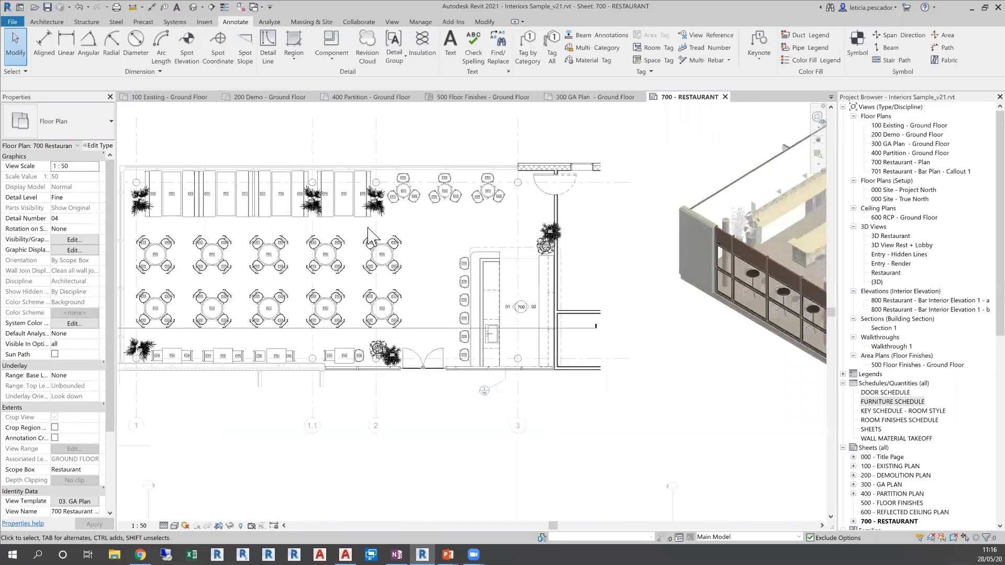
{"action": "middle_click_drag", "start_coordinate": [397, 232], "coordinate": [444, 251]}
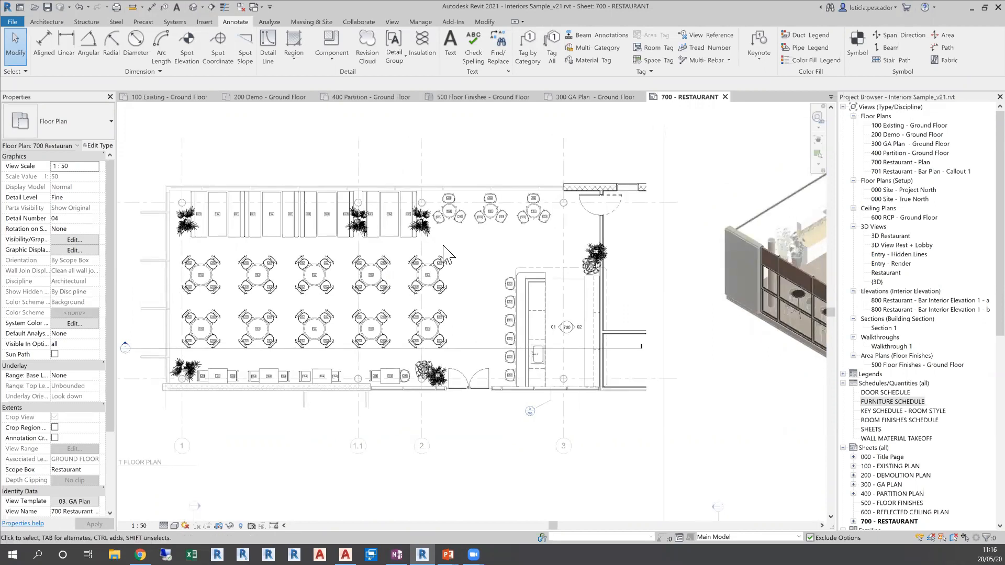
{"action": "scroll", "coordinate": [444, 255], "scroll_direction": "up", "scroll_amount": 2}
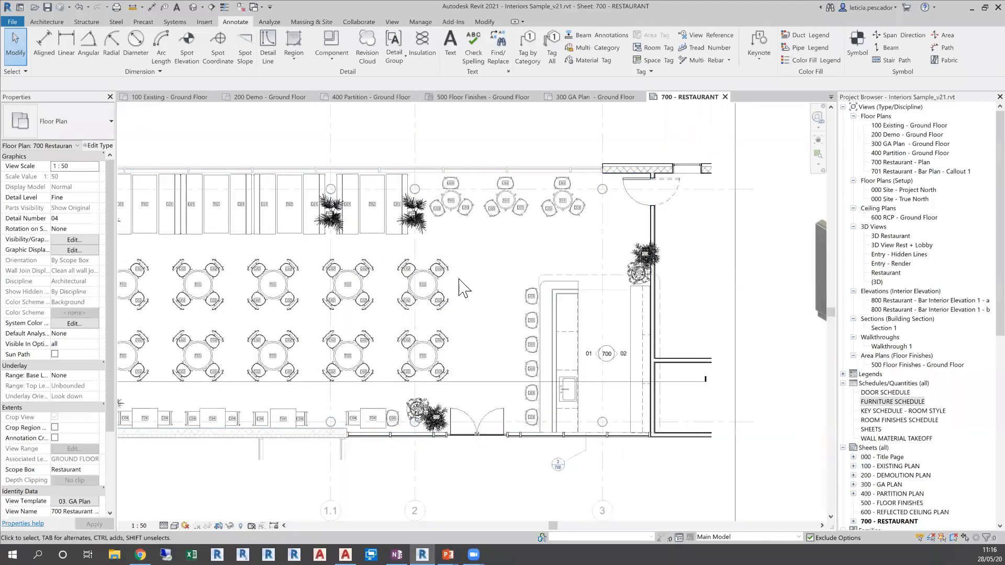
{"action": "scroll", "coordinate": [460, 287], "scroll_direction": "down", "scroll_amount": 2}
{"action": "scroll", "coordinate": [514, 403], "scroll_direction": "down", "scroll_amount": 1}
{"action": "middle_click_drag", "start_coordinate": [514, 403], "coordinate": [506, 358]}
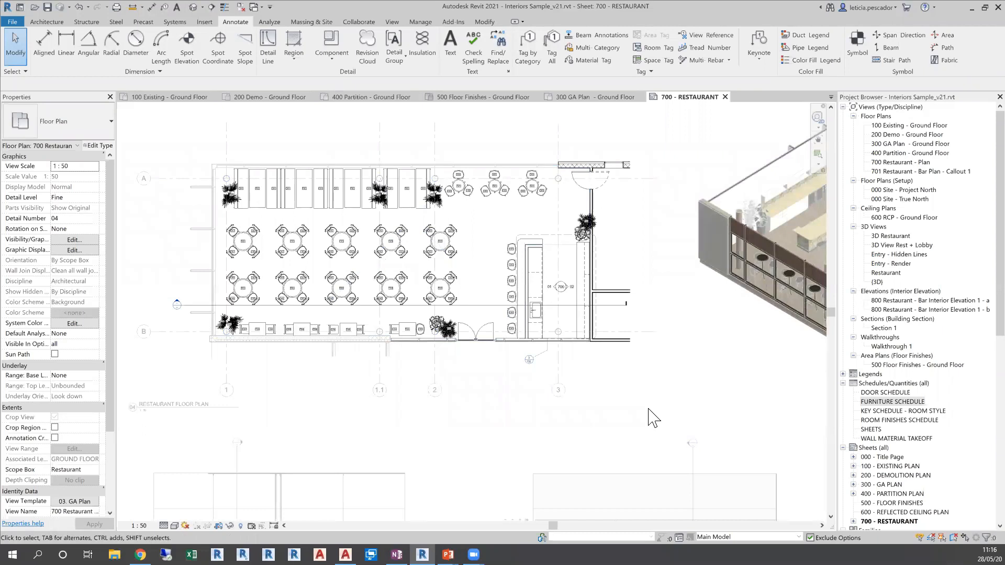
Activate the BAR - ELEVATION 02 view on the sheet for editing
{"action": "middle_click_drag", "start_coordinate": [570, 435], "coordinate": [564, 221]}
{"action": "double_click", "coordinate": [607, 385]}
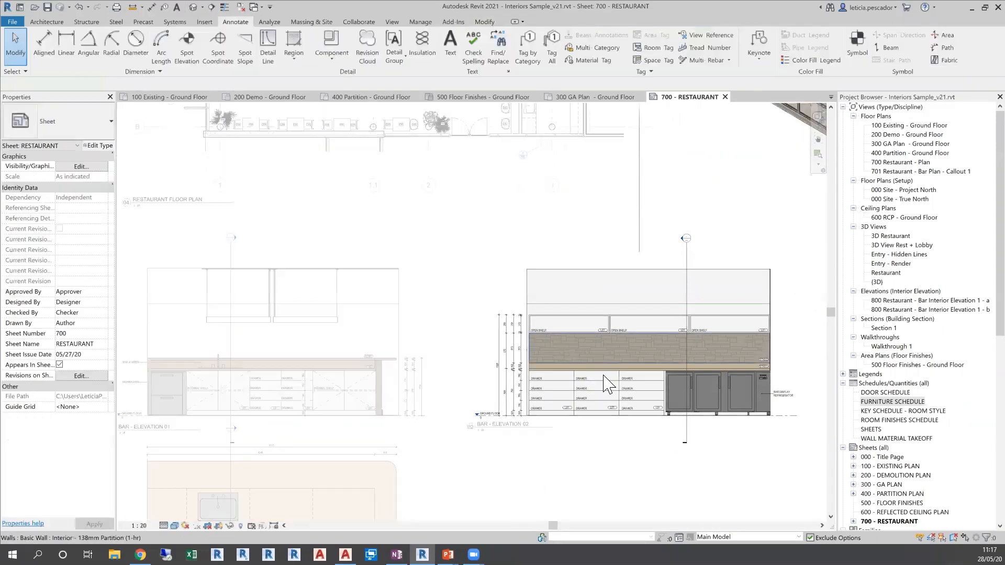
{"action": "scroll", "coordinate": [605, 411], "scroll_direction": "up", "scroll_amount": 4}
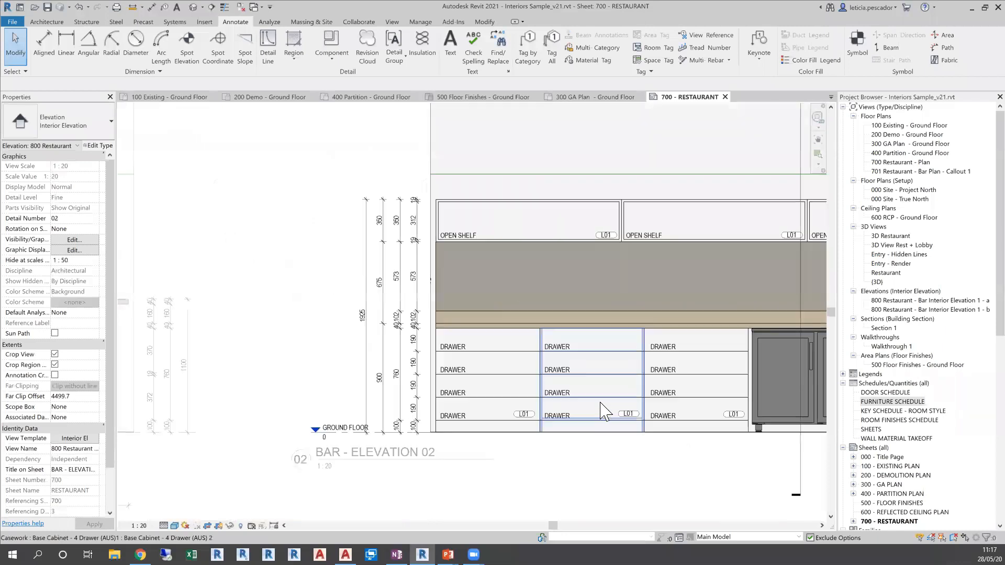
Delete the middle 4-drawer base cabinet in the bar elevation
{"action": "left_click", "coordinate": [597, 390]}
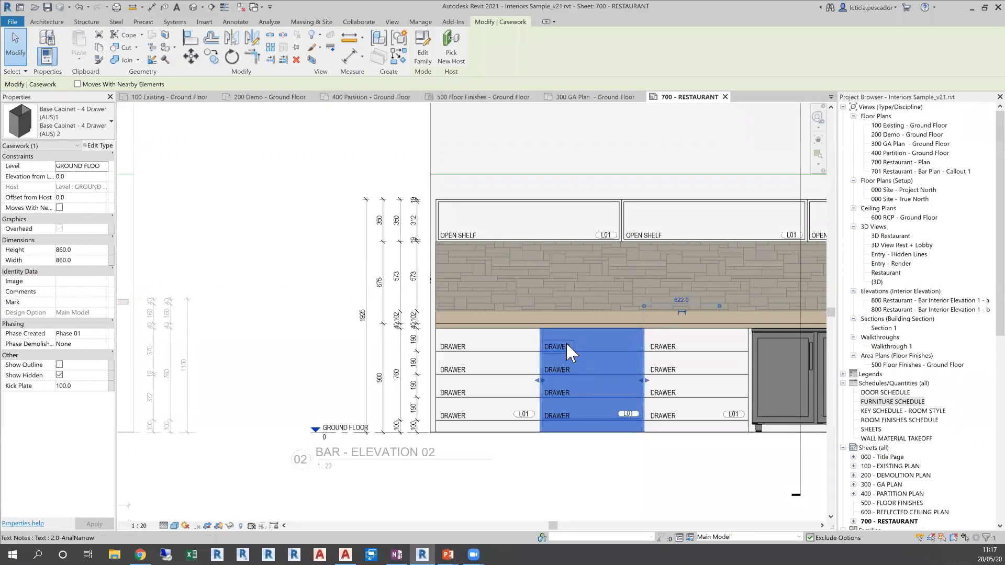
{"action": "left_click", "coordinate": [558, 370]}
{"action": "left_click", "coordinate": [558, 392]}
{"action": "left_click", "coordinate": [559, 415]}
{"action": "left_click", "coordinate": [597, 429]}
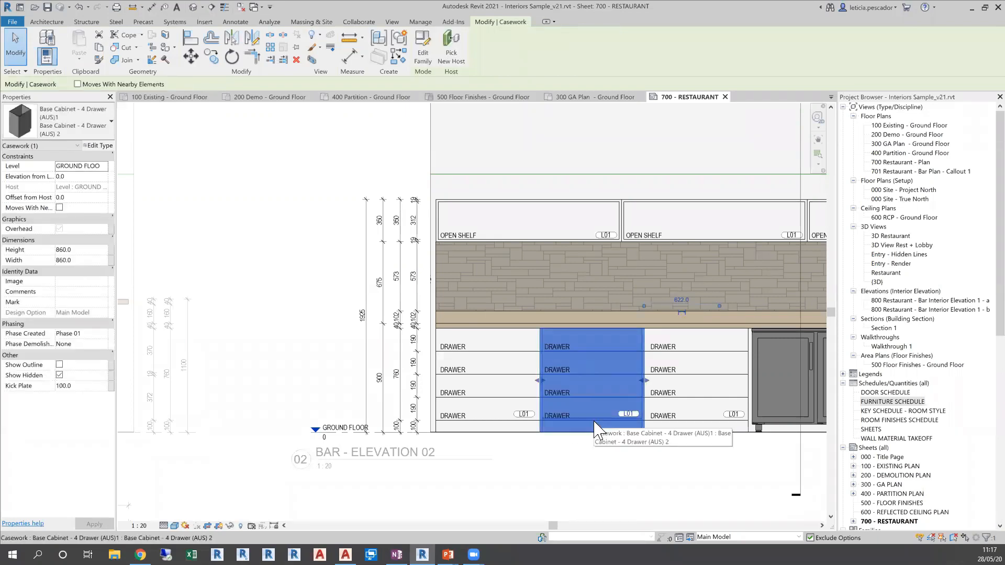
{"action": "key", "text": "Escape"}
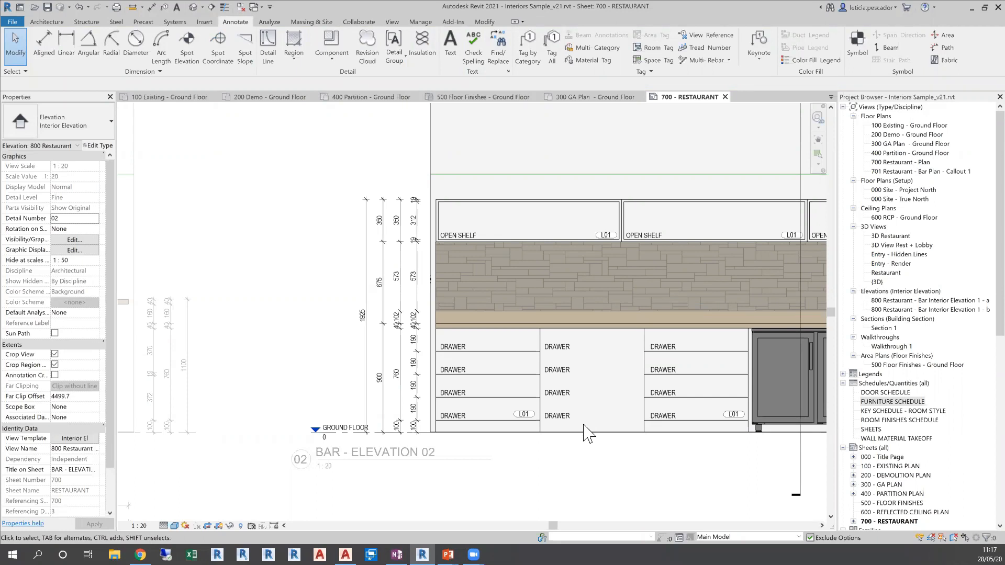
Select the four leftover DRAWER labels in the cabinet gap, filter the selection to Text Notes only, and delete them
{"action": "left_click", "coordinate": [565, 353]}
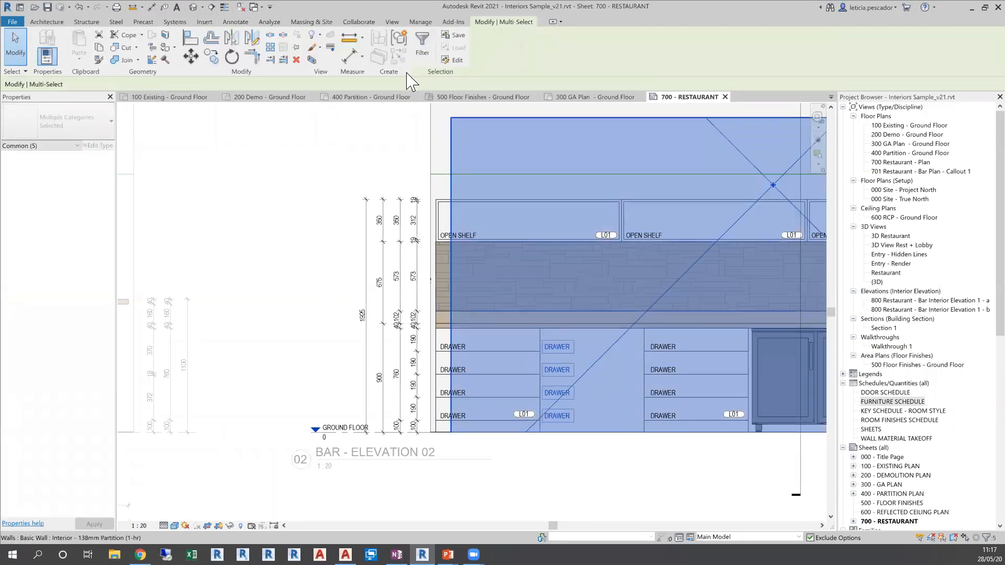
{"action": "left_click", "coordinate": [422, 45]}
{"action": "left_click", "coordinate": [558, 229]}
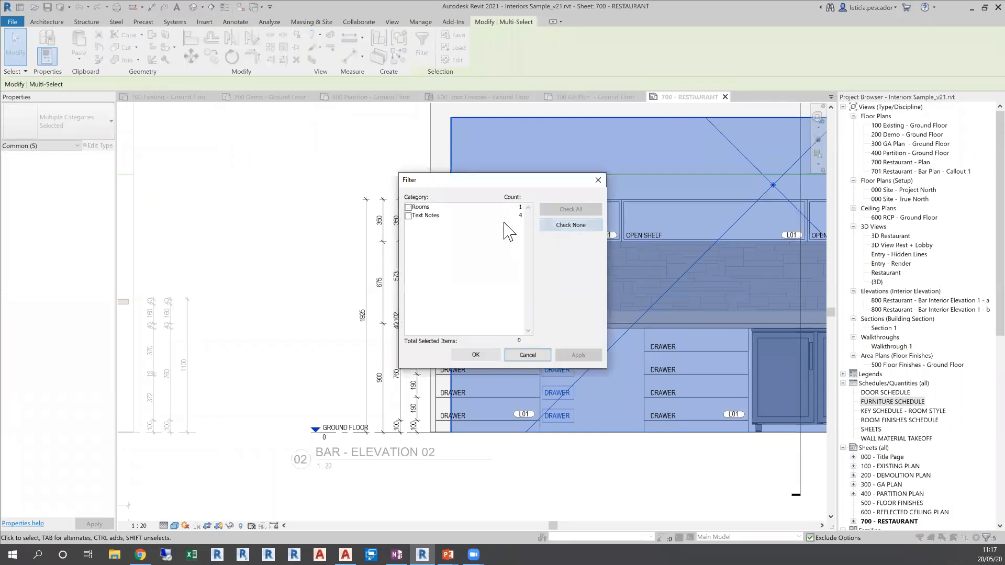
{"action": "left_click", "coordinate": [409, 216]}
{"action": "left_click", "coordinate": [476, 354]}
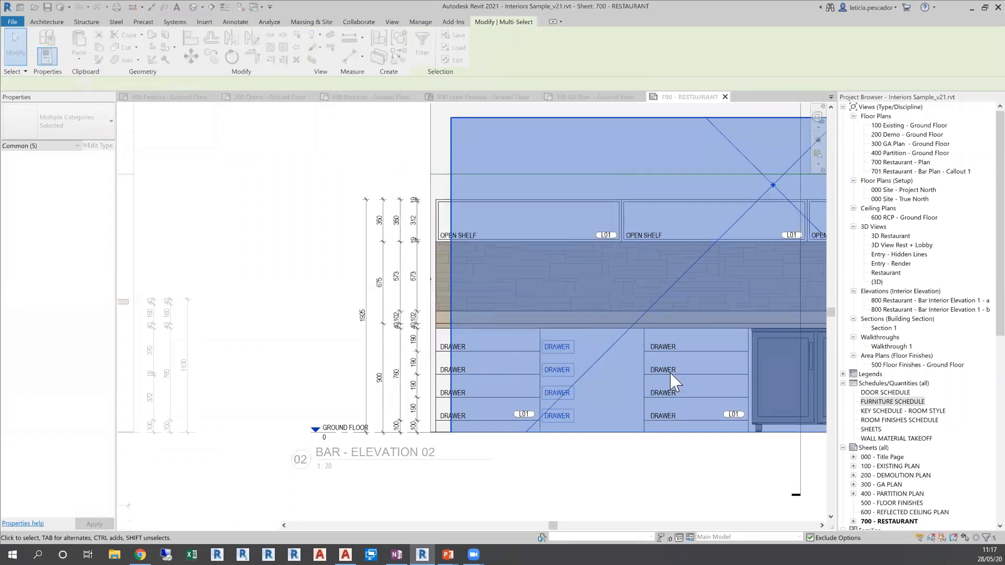
{"action": "key", "text": "Escape"}
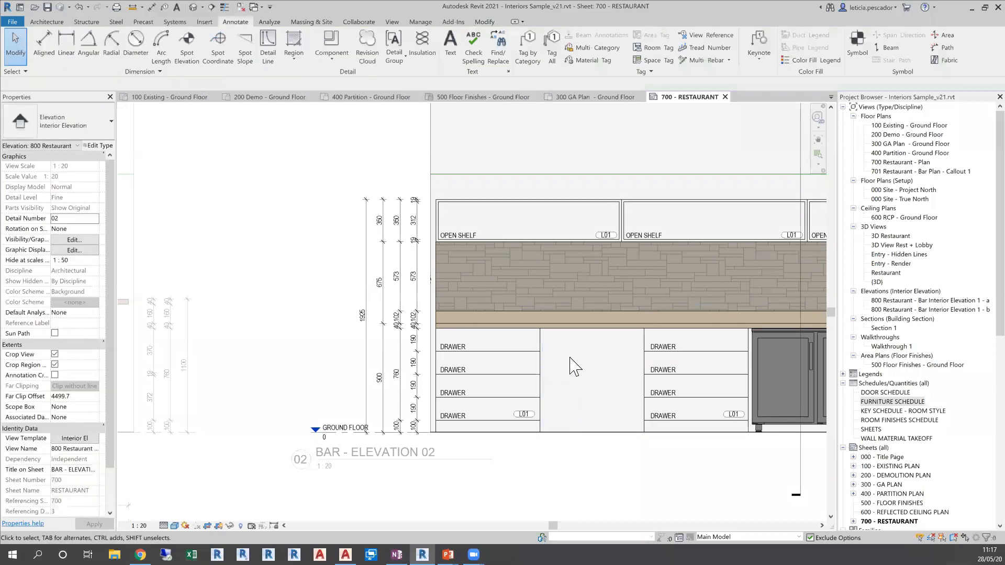
Stretch the two remaining drawer cabinets until they meet in the gap, making the one beside the refrigerator about 1318 mm wide
{"action": "left_click", "coordinate": [541, 373]}
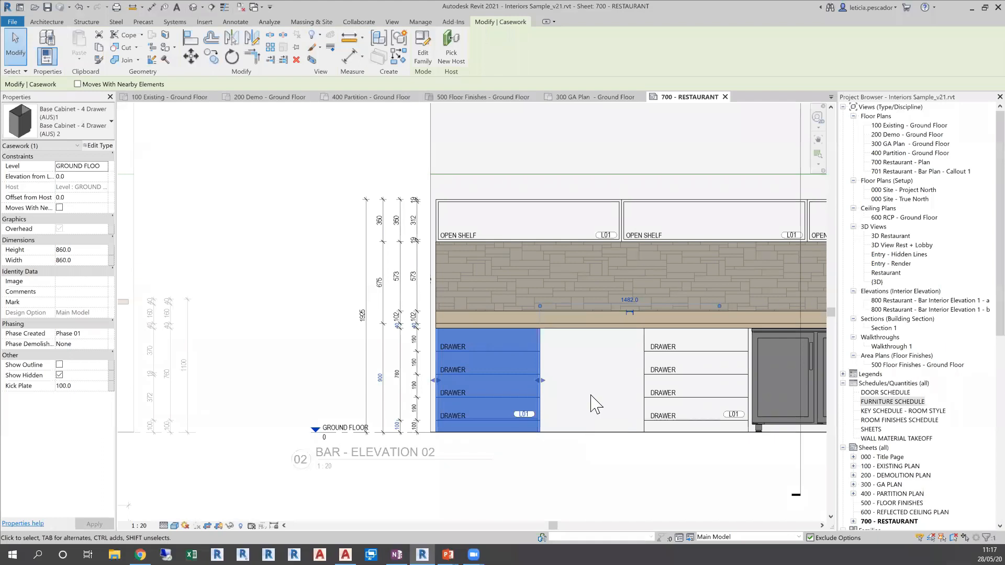
{"action": "left_click_drag", "start_coordinate": [542, 381], "coordinate": [586, 381]}
{"action": "left_click", "coordinate": [644, 392]}
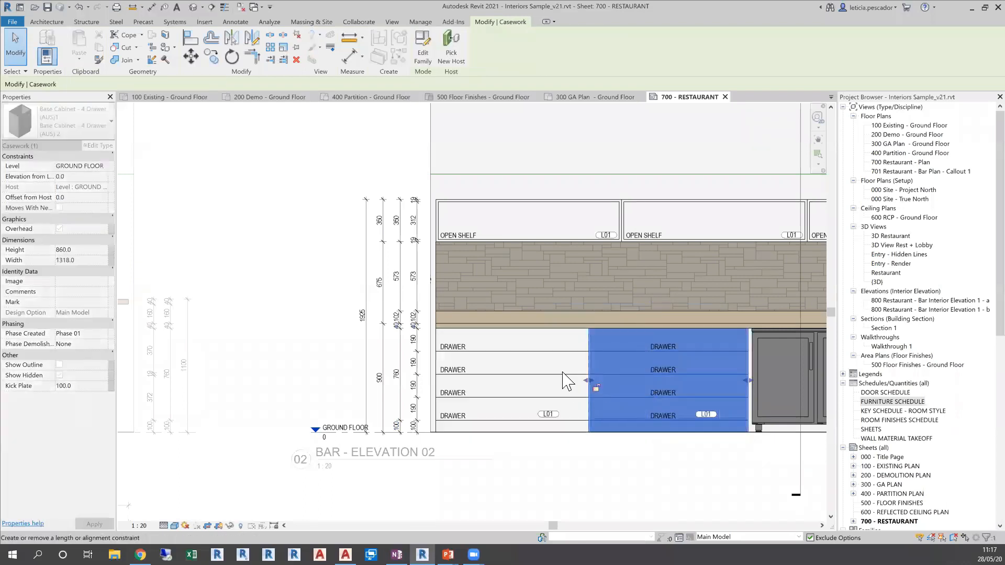
Clear the cabinet selection and deactivate the BAR - ELEVATION 02 view to return to the sheet
{"action": "scroll", "coordinate": [586, 381], "scroll_direction": "down", "scroll_amount": 3}
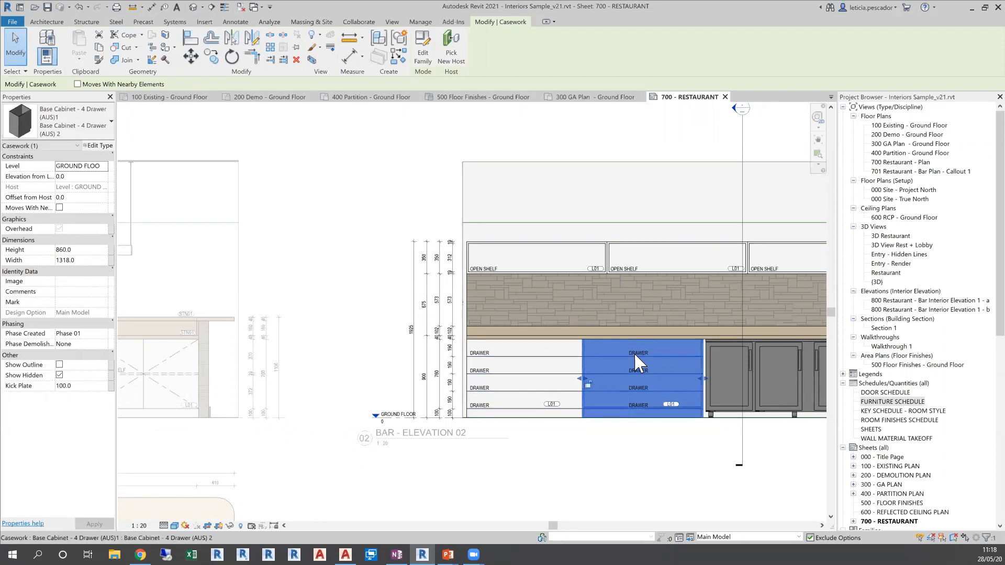
{"action": "scroll", "coordinate": [585, 353], "scroll_direction": "down", "scroll_amount": 1}
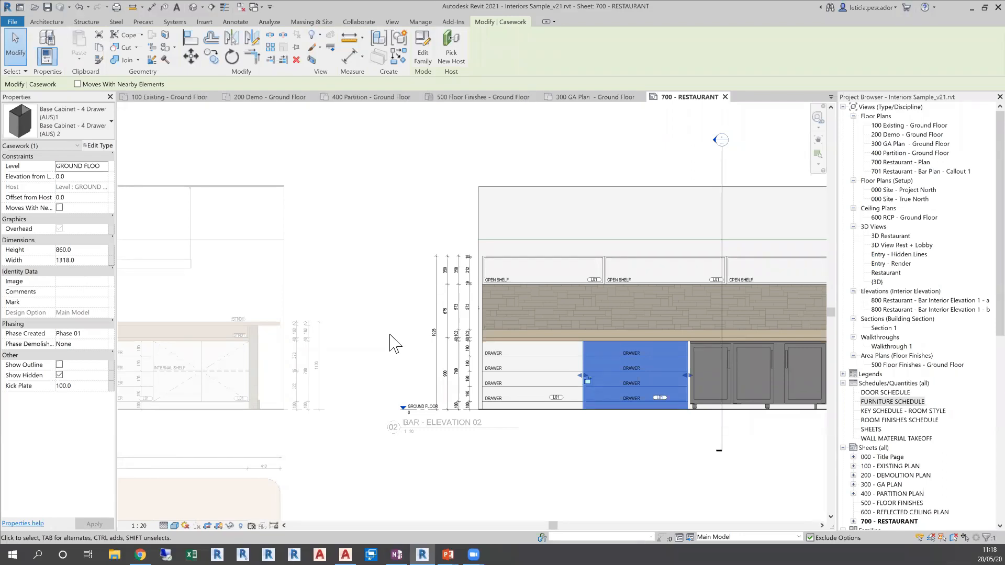
{"action": "left_click", "coordinate": [332, 259]}
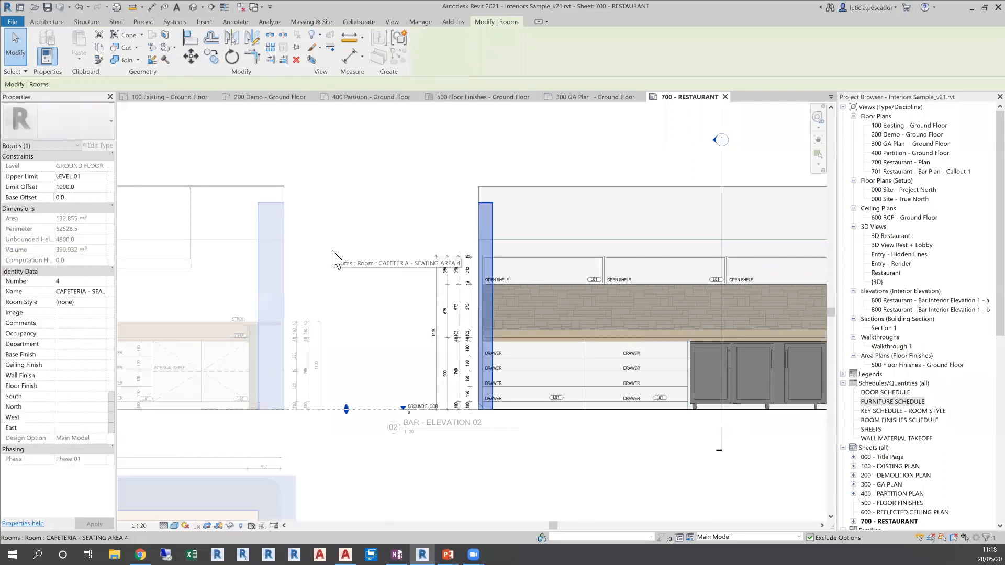
{"action": "left_click", "coordinate": [516, 477]}
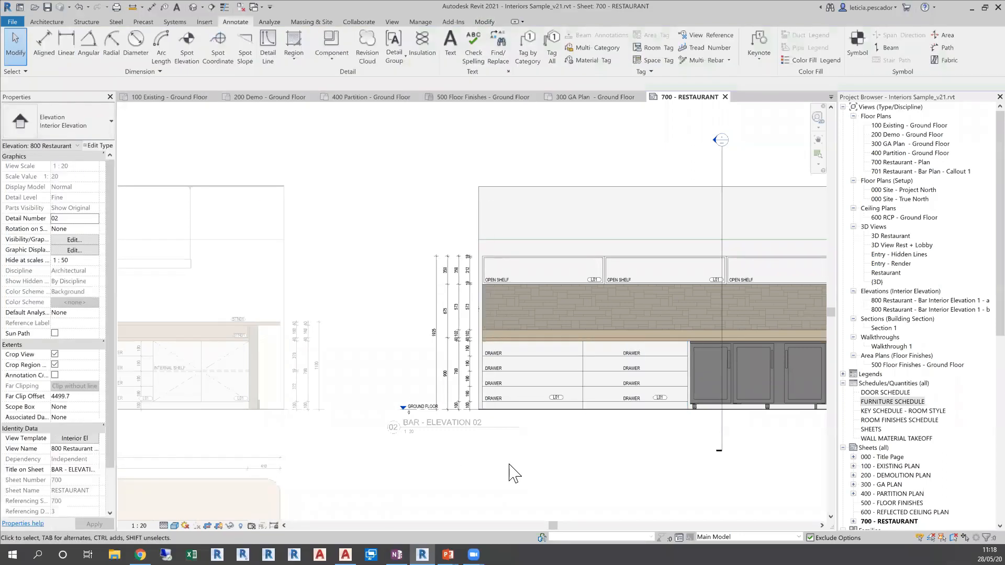
{"action": "scroll", "coordinate": [545, 464], "scroll_direction": "down", "scroll_amount": 3}
{"action": "middle_click_drag", "start_coordinate": [545, 464], "coordinate": [524, 377]}
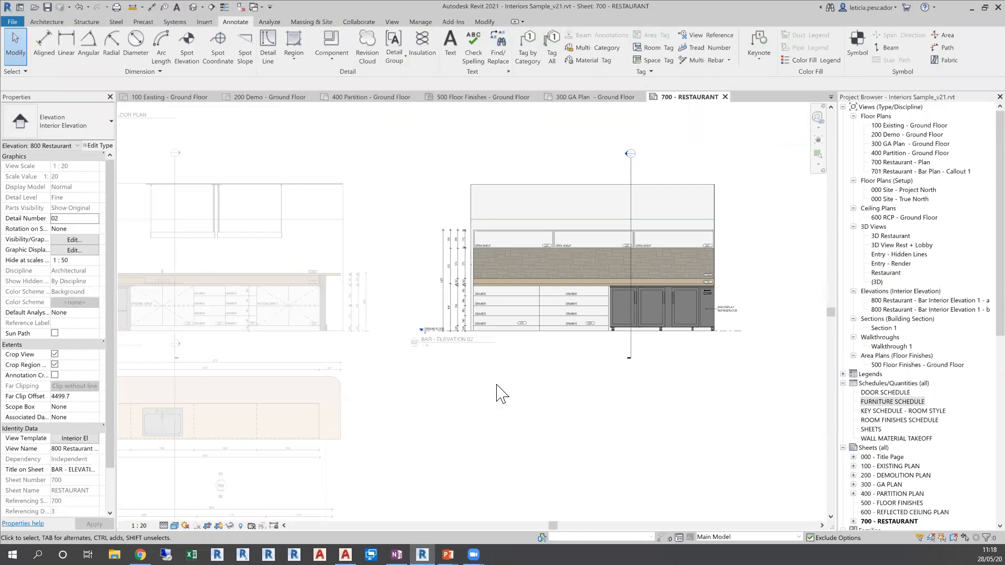
{"action": "double_click", "coordinate": [476, 425]}
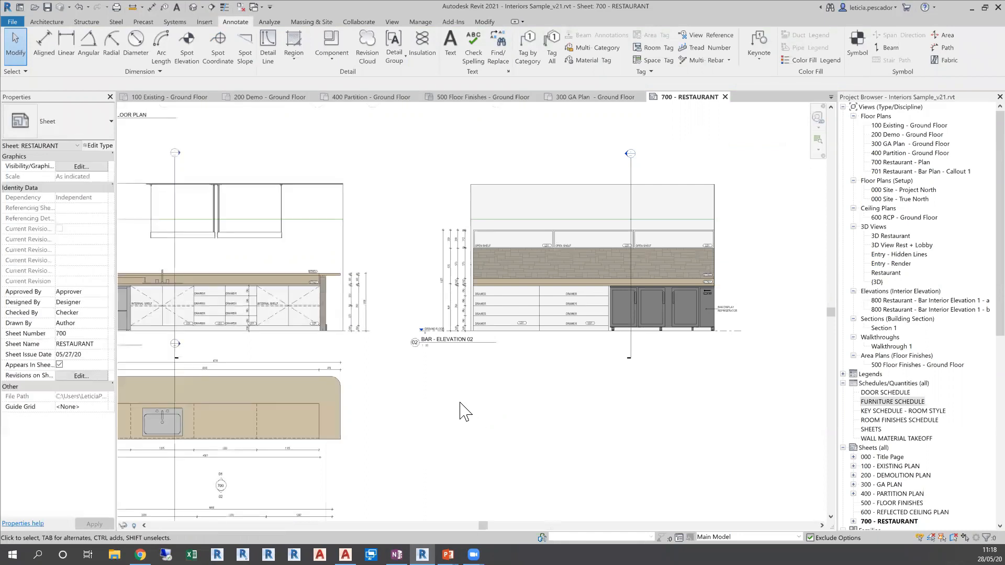
Activate the BAR - ELEVATION 01 view and open its CAS_Custom Bar Joinery casework family for editing
{"action": "middle_click_drag", "start_coordinate": [442, 393], "coordinate": [647, 408]}
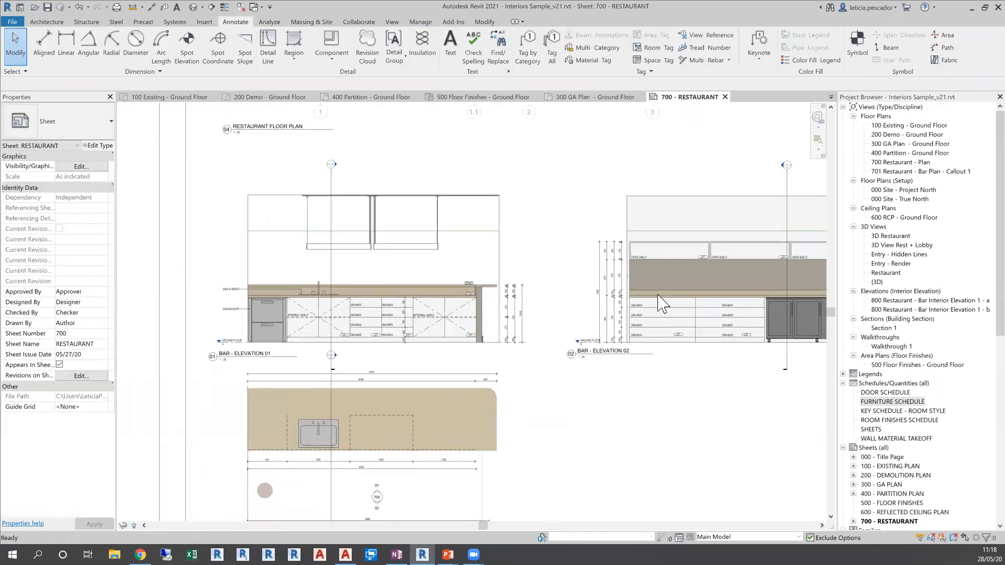
{"action": "scroll", "coordinate": [306, 349], "scroll_direction": "up", "scroll_amount": 2}
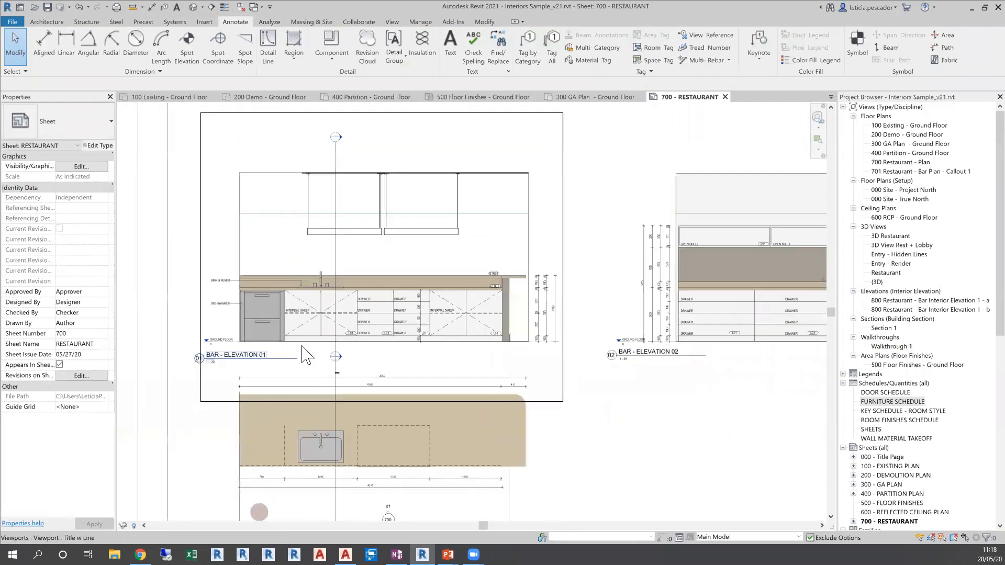
{"action": "double_click", "coordinate": [399, 360]}
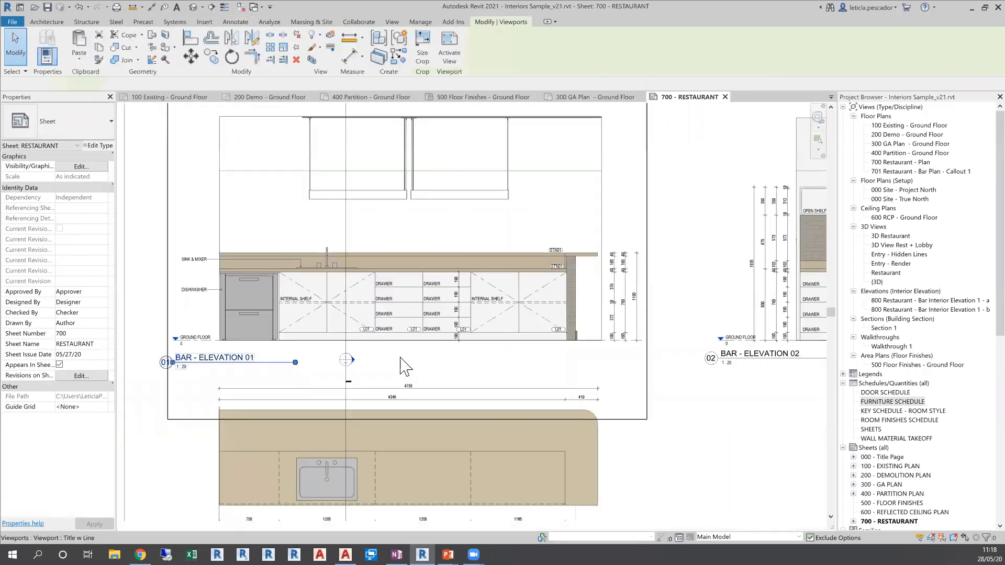
{"action": "left_click", "coordinate": [474, 295]}
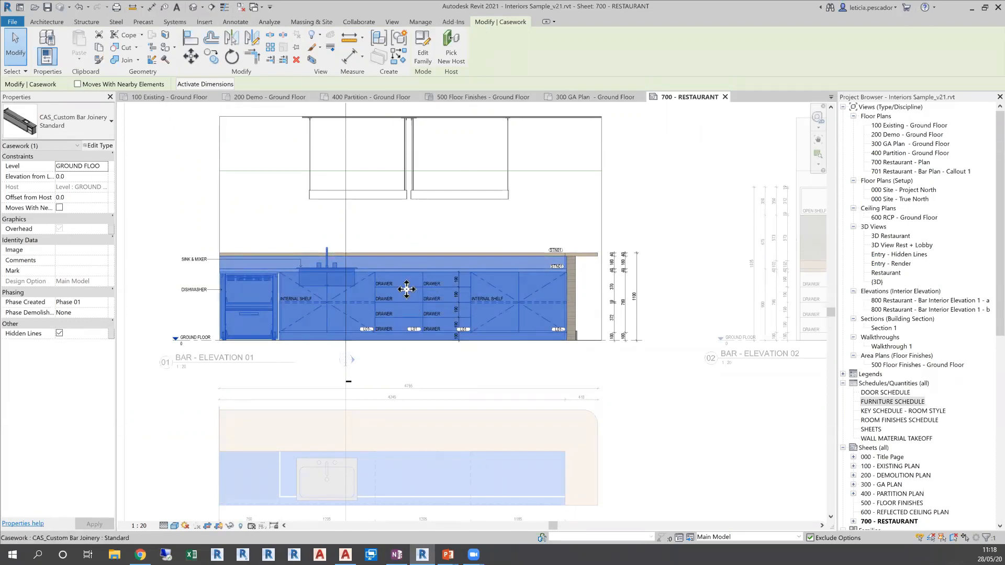
{"action": "scroll", "coordinate": [406, 289], "scroll_direction": "up", "scroll_amount": 2}
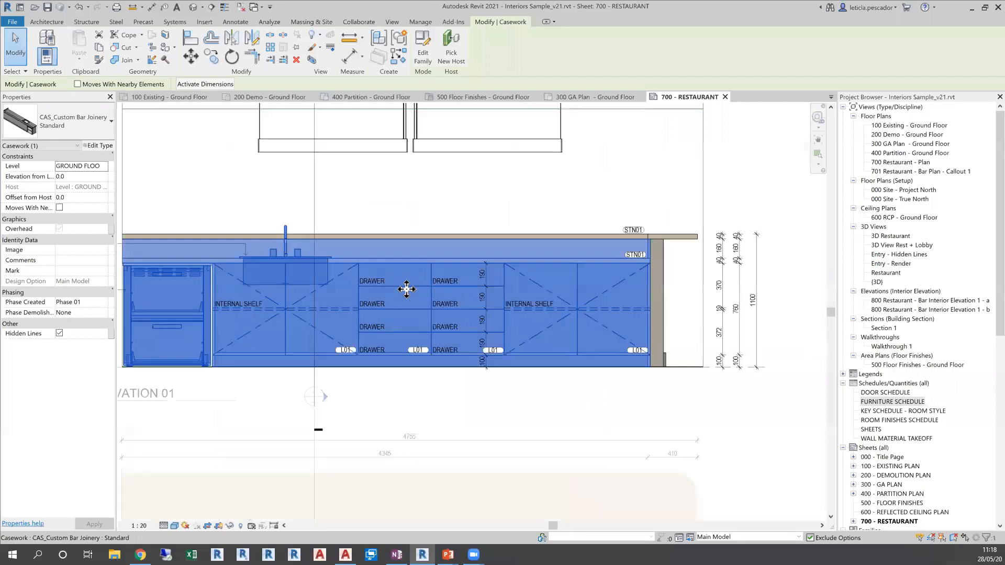
{"action": "left_click", "coordinate": [428, 56]}
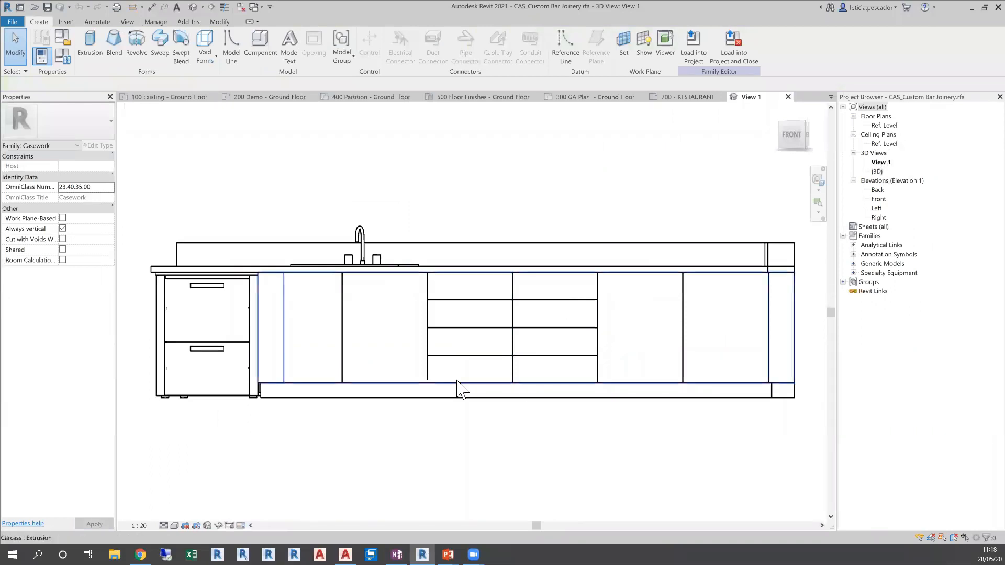
Examine the joinery family in 3D by selecting its carcass, door and drawer lines, dishwasher and sink in turn
{"action": "middle_click_drag", "start_coordinate": [712, 283], "coordinate": [690, 390], "text": "shift"}
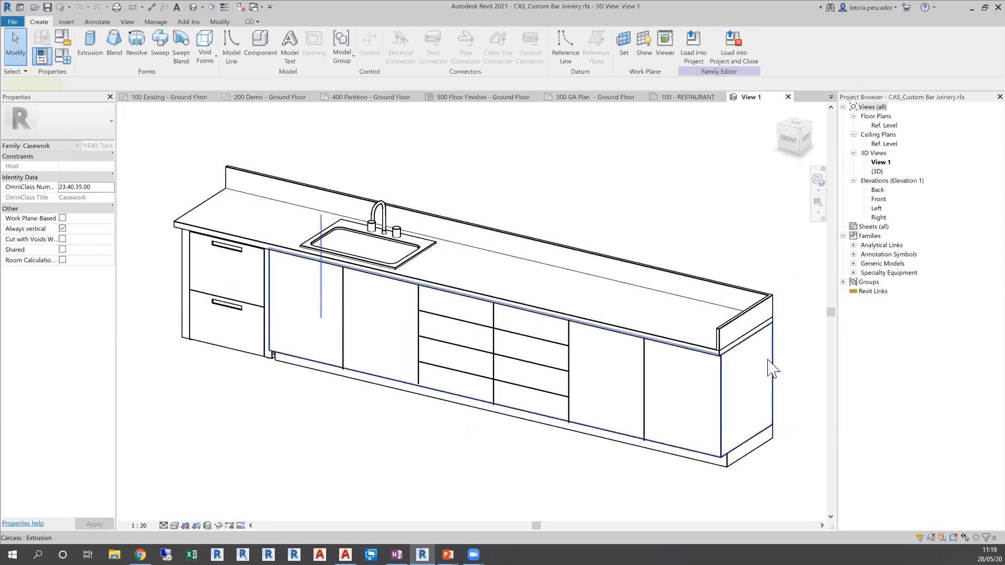
{"action": "left_click", "coordinate": [768, 366]}
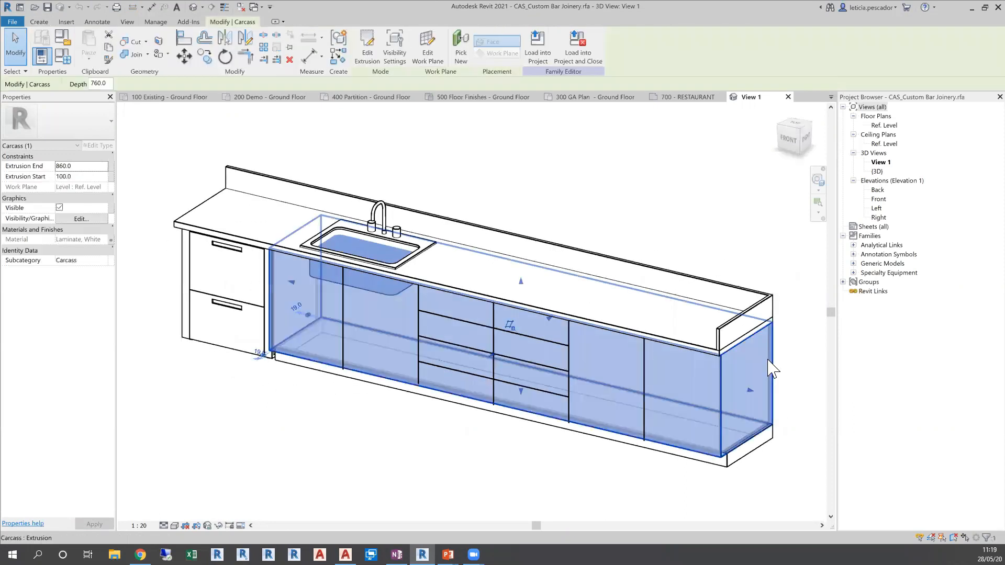
{"action": "left_click", "coordinate": [342, 293]}
{"action": "left_click", "coordinate": [419, 328]}
{"action": "left_click", "coordinate": [448, 320]}
{"action": "left_click", "coordinate": [449, 344]}
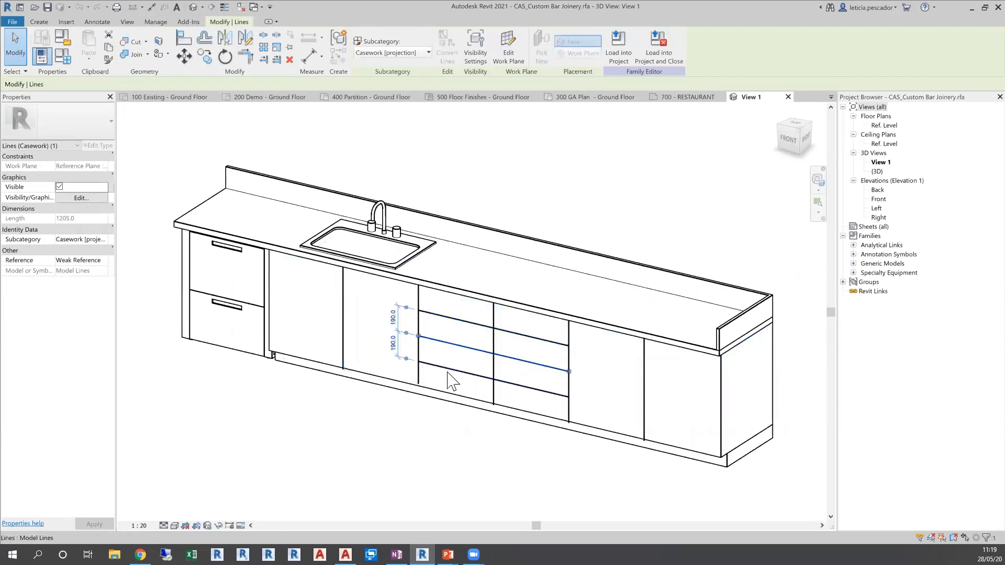
{"action": "left_click", "coordinate": [203, 261]}
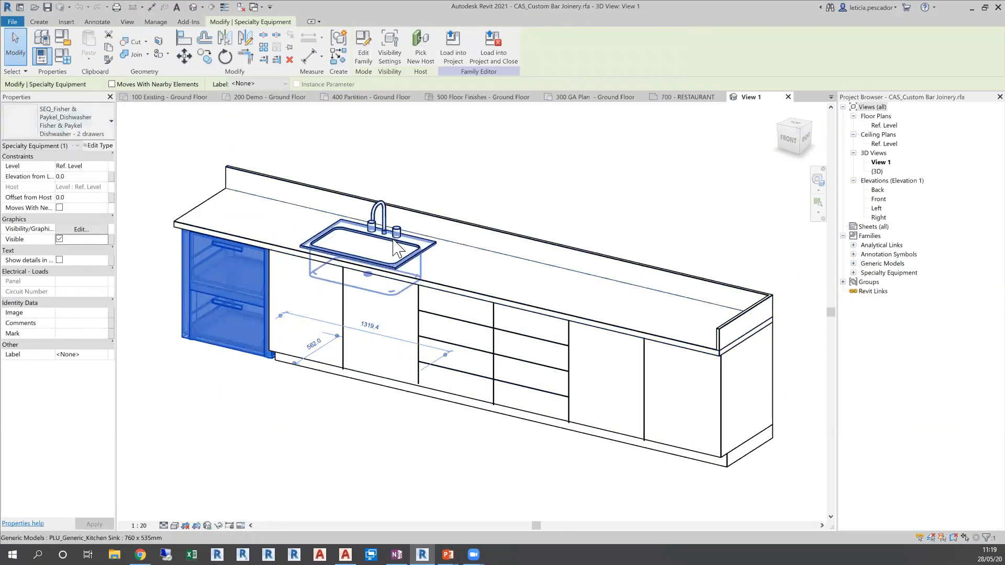
{"action": "left_click", "coordinate": [356, 255]}
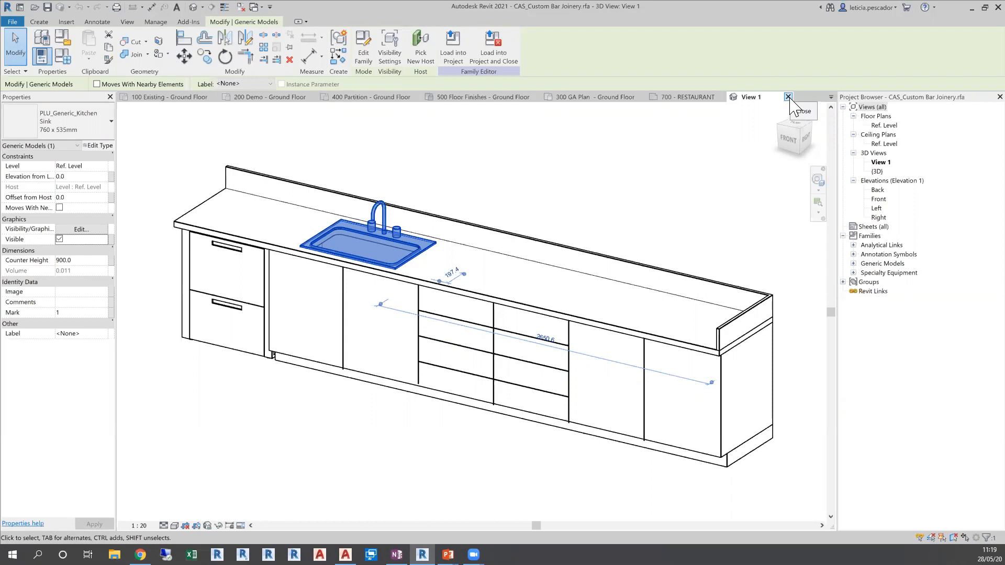
View the joinery family's Front elevation, then close the family without saving changes
{"action": "double_click", "coordinate": [879, 200]}
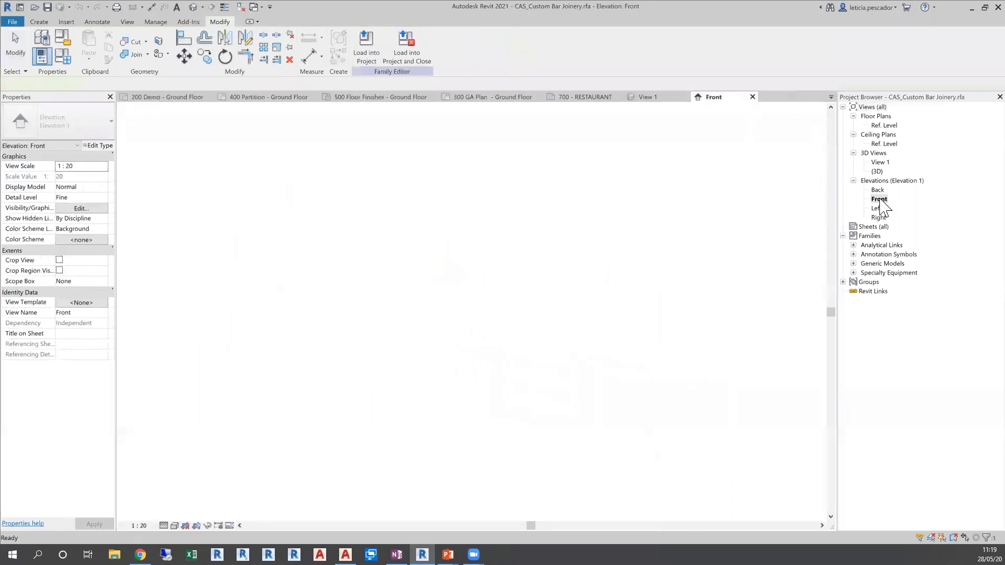
{"action": "middle_click", "coordinate": [534, 217]}
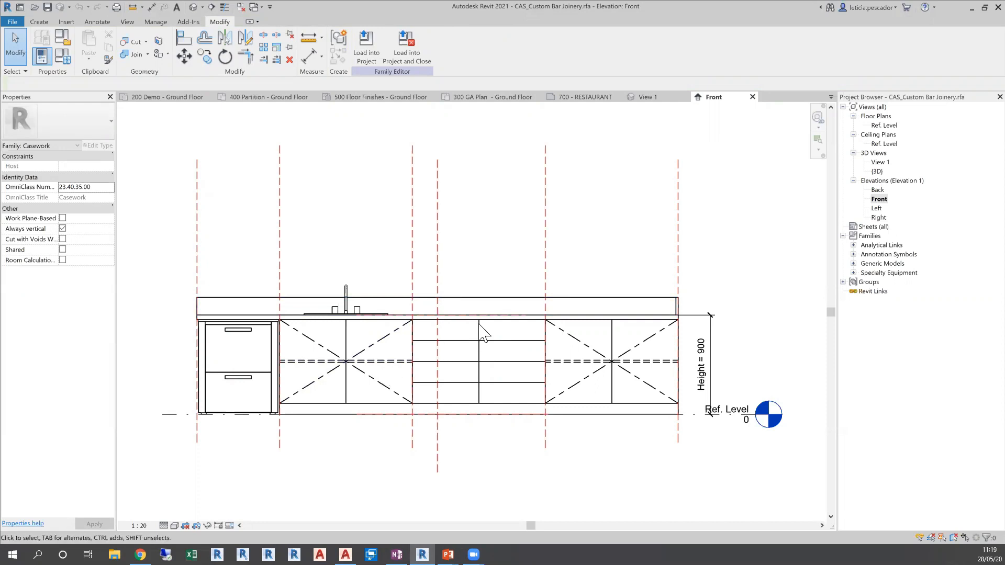
{"action": "left_click", "coordinate": [752, 97]}
{"action": "left_click", "coordinate": [788, 97]}
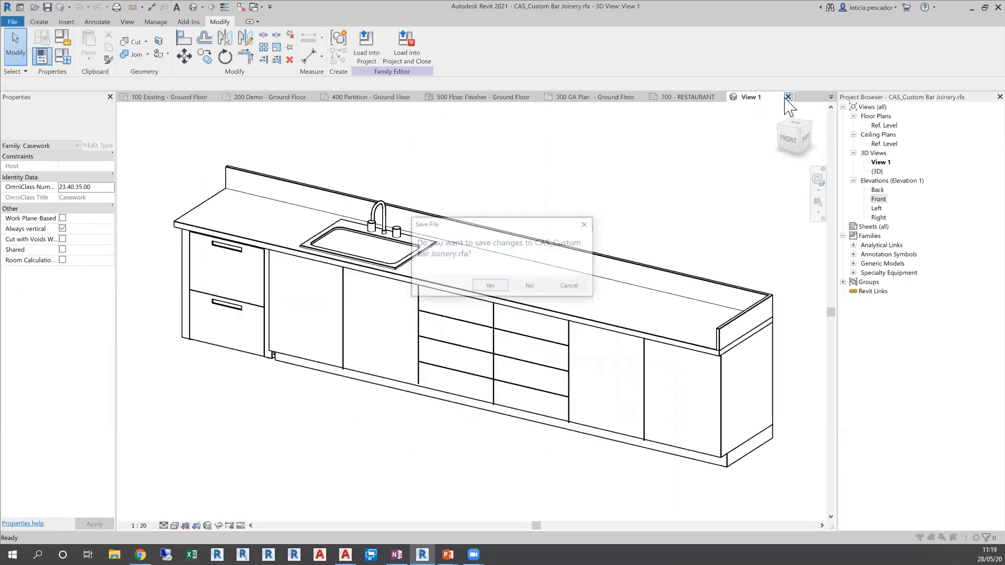
{"action": "left_click", "coordinate": [526, 286]}
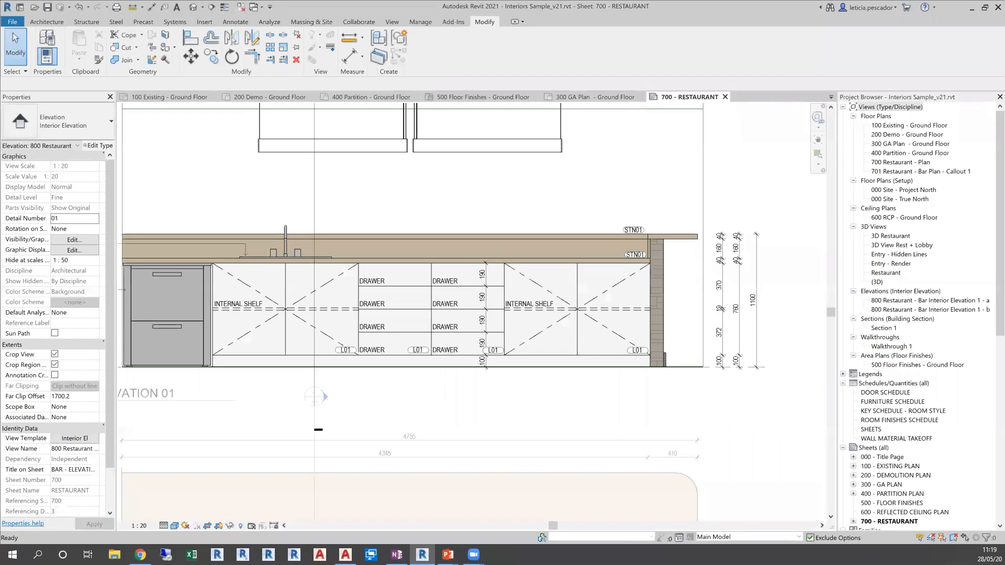
Deactivate the BAR - ELEVATION 01 view and return to the sheet with the restaurant floor plan in view
{"action": "scroll", "coordinate": [248, 385], "scroll_direction": "down", "scroll_amount": 3}
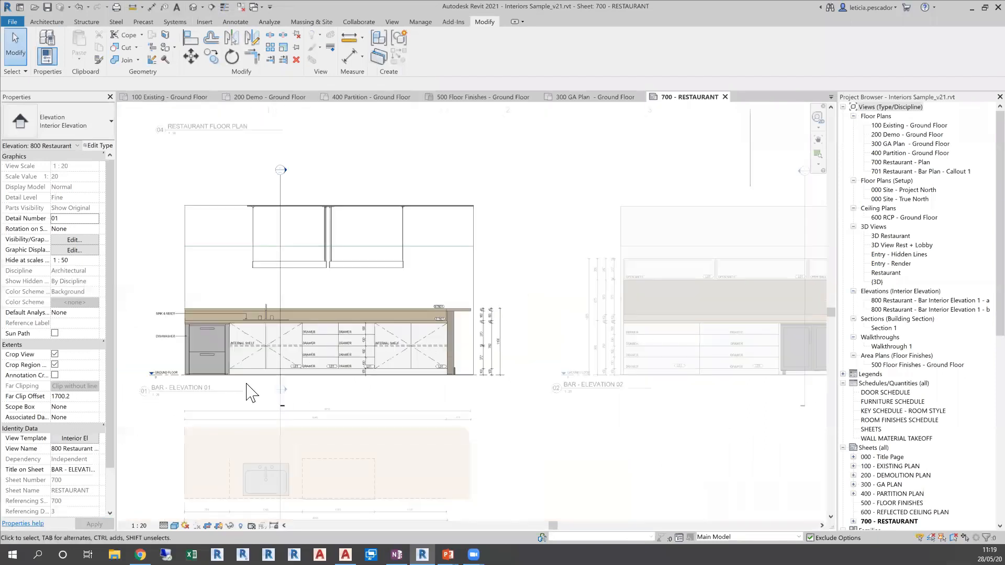
{"action": "scroll", "coordinate": [272, 392], "scroll_direction": "down", "scroll_amount": 1}
{"action": "middle_click_drag", "start_coordinate": [503, 430], "coordinate": [491, 392]}
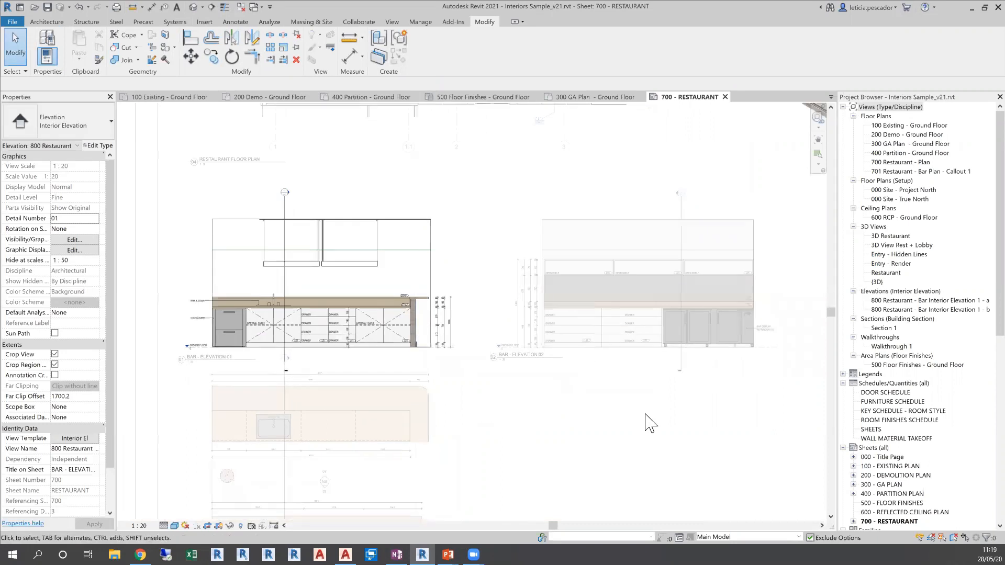
{"action": "left_click", "coordinate": [623, 415]}
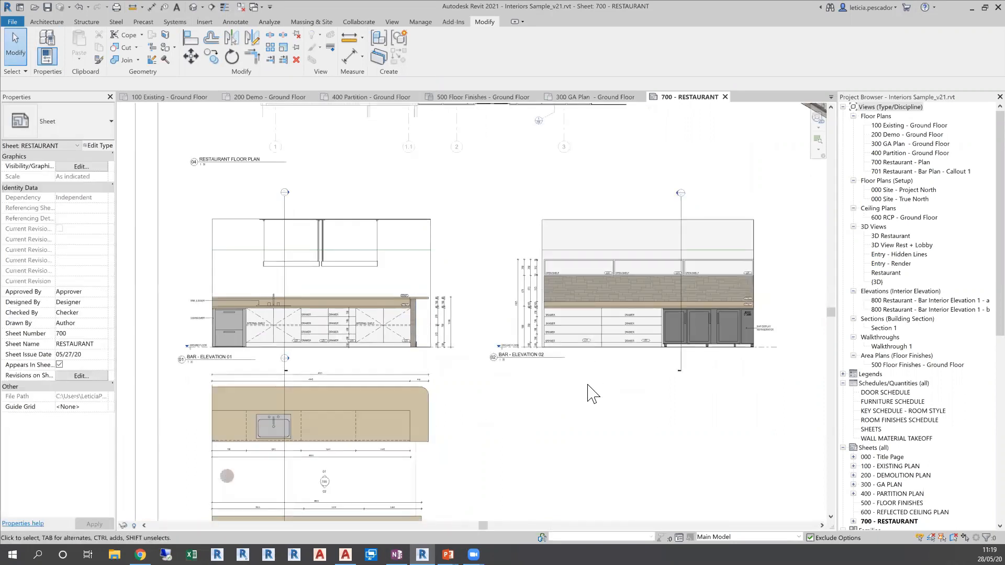
{"action": "scroll", "coordinate": [602, 350], "scroll_direction": "down", "scroll_amount": 1}
{"action": "middle_click_drag", "start_coordinate": [652, 312], "coordinate": [653, 359]}
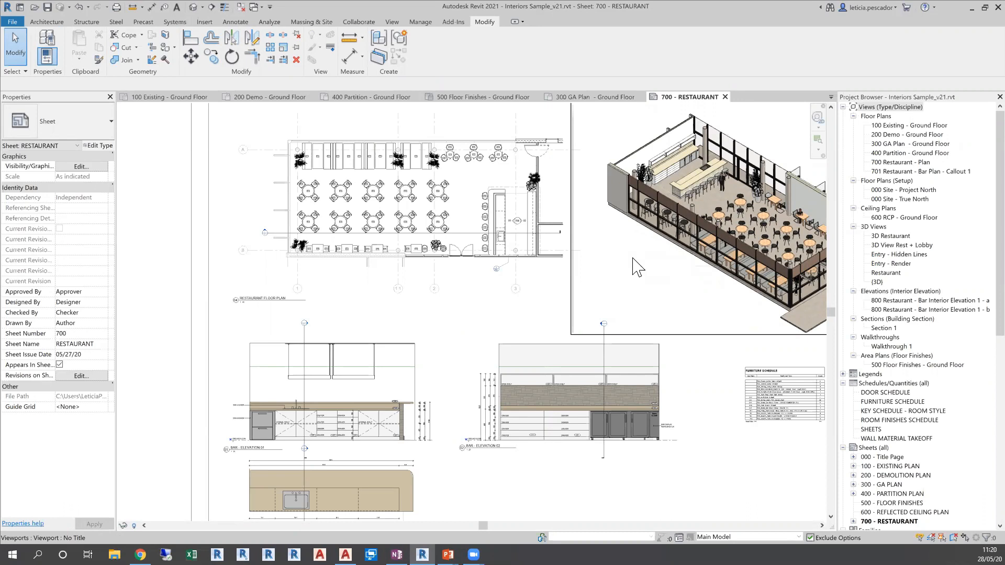
Activate the restaurant floor plan and create a perspective camera view from the small round tables near grid A, aimed across the bar
{"action": "double_click", "coordinate": [473, 196]}
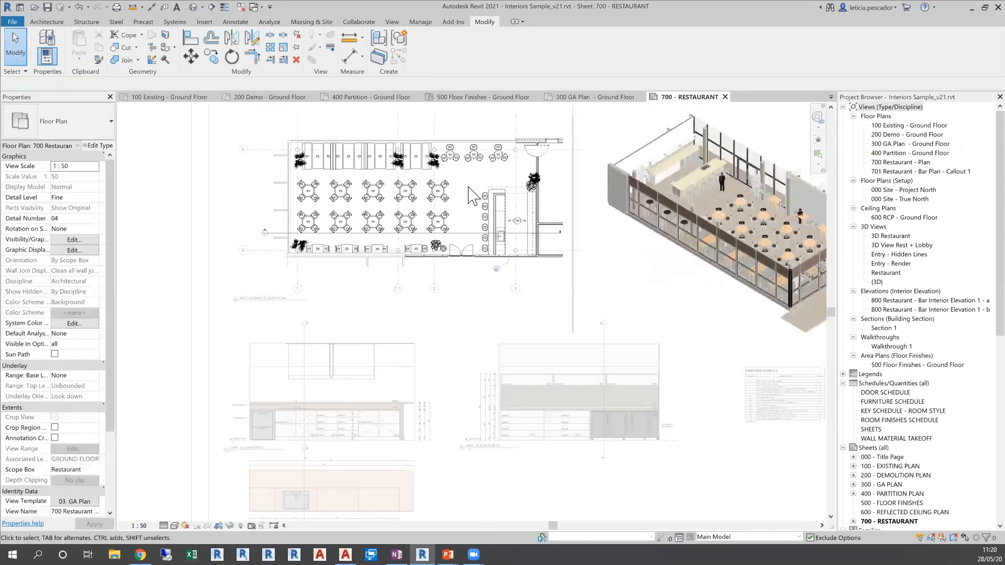
{"action": "scroll", "coordinate": [468, 187], "scroll_direction": "up", "scroll_amount": 2}
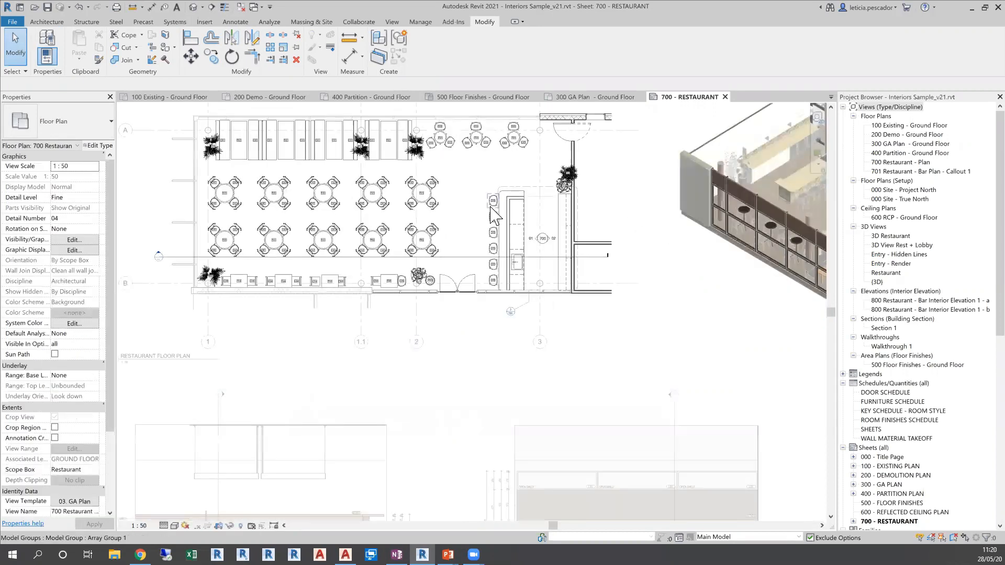
{"action": "middle_click_drag", "start_coordinate": [485, 197], "coordinate": [500, 252]}
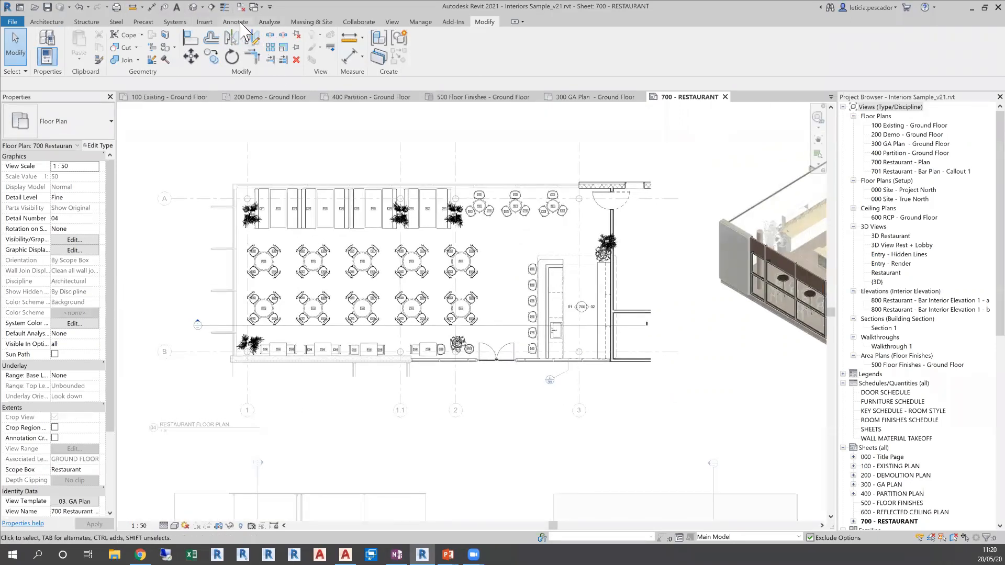
{"action": "left_click", "coordinate": [397, 23]}
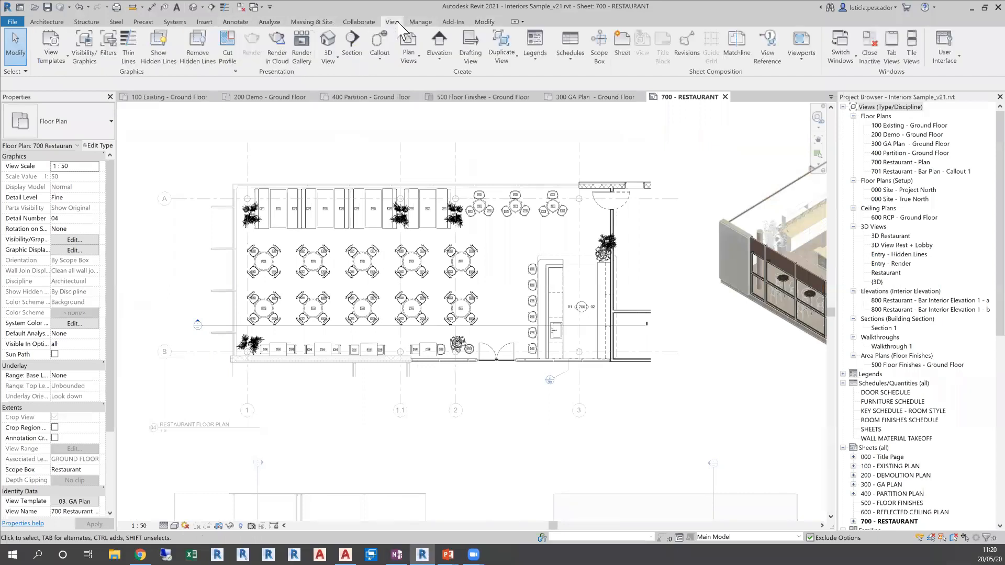
{"action": "left_click", "coordinate": [327, 61]}
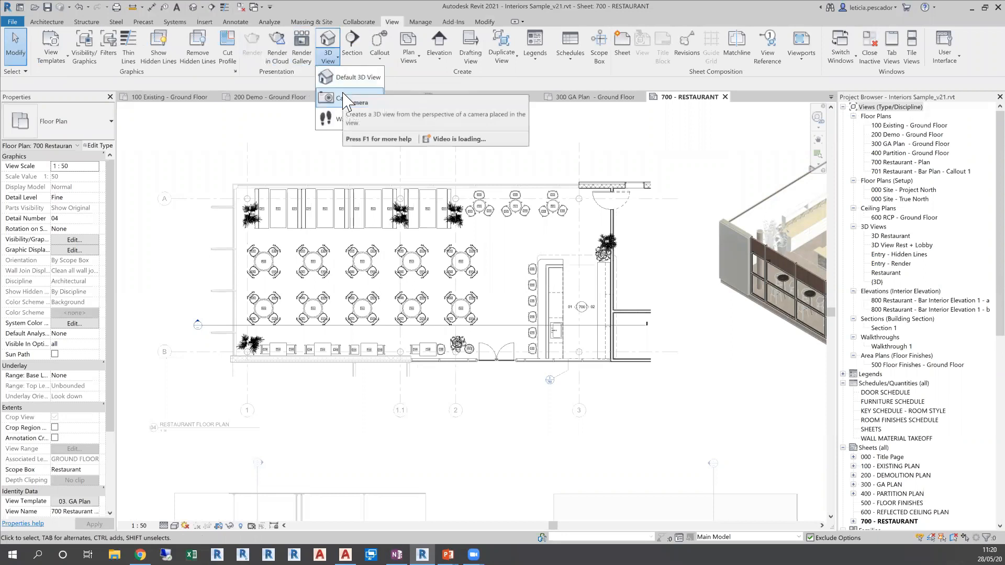
{"action": "left_click", "coordinate": [344, 98]}
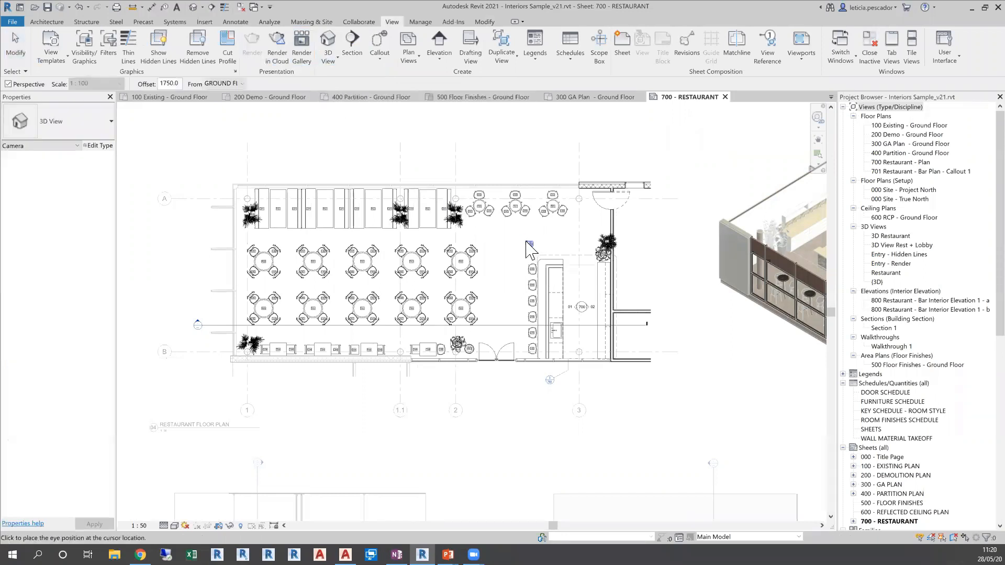
{"action": "left_click", "coordinate": [523, 195]}
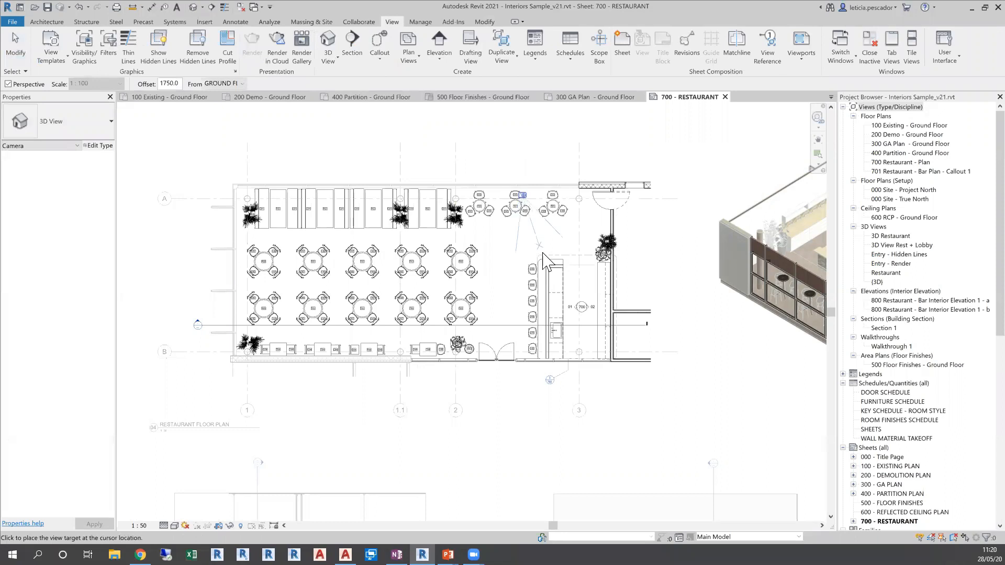
{"action": "left_click", "coordinate": [605, 376]}
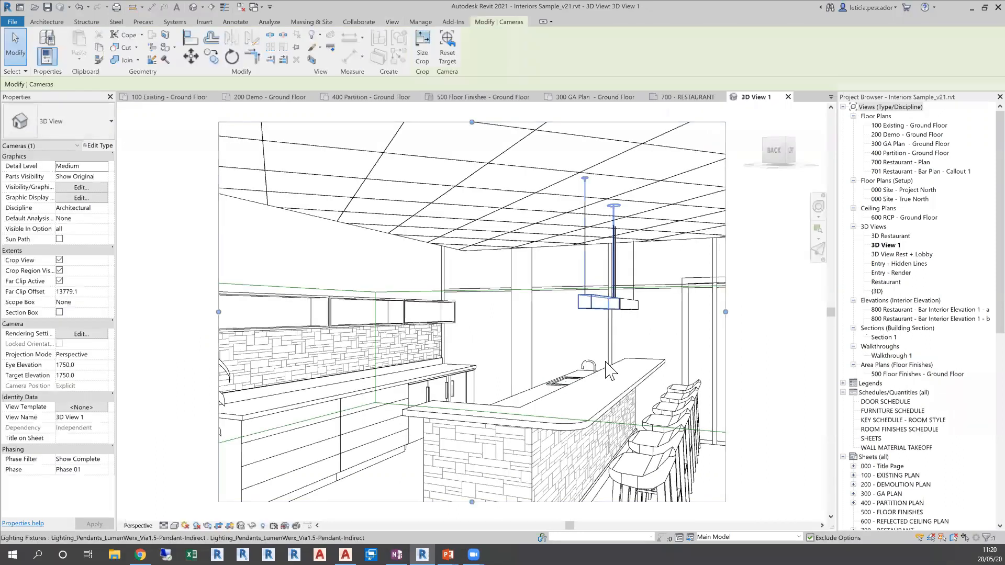
Enlarge the perspective view's crop region on both sides and downwards to include the potted plant, the floor and the standing figure
{"action": "scroll", "coordinate": [661, 352], "scroll_direction": "down", "scroll_amount": 2}
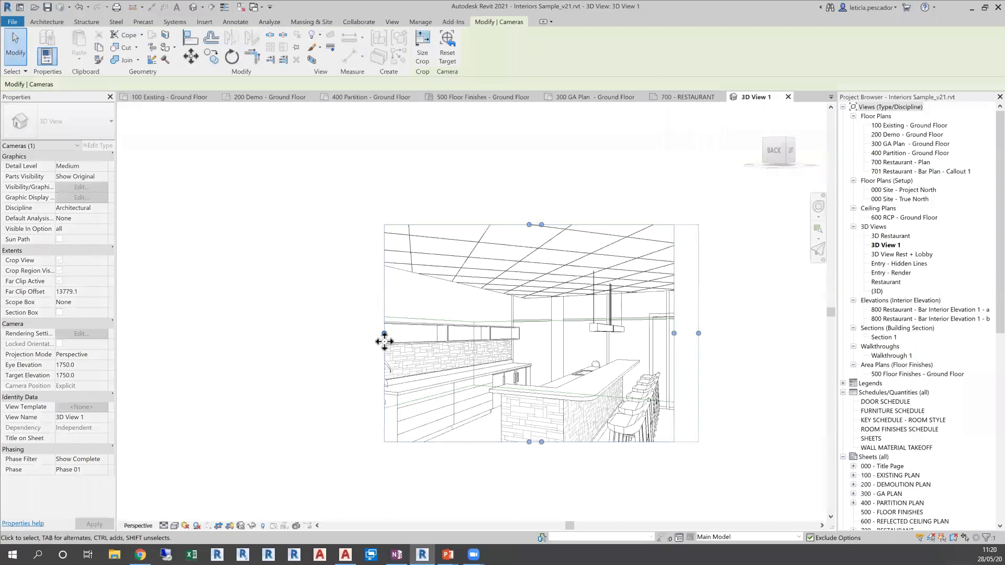
{"action": "left_click_drag", "start_coordinate": [384, 341], "coordinate": [332, 341]}
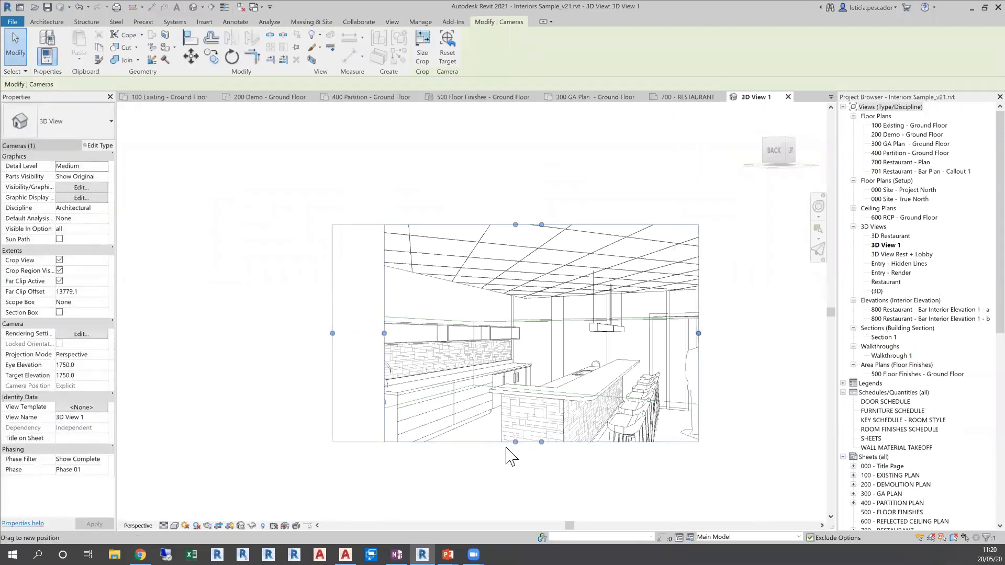
{"action": "left_click_drag", "start_coordinate": [516, 442], "coordinate": [516, 504]}
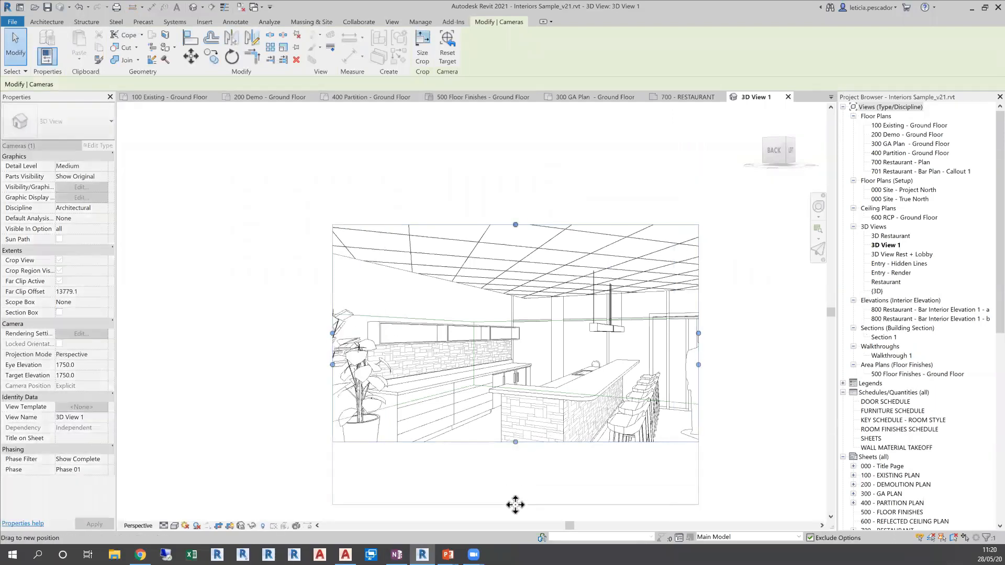
{"action": "left_click_drag", "start_coordinate": [699, 366], "coordinate": [727, 364]}
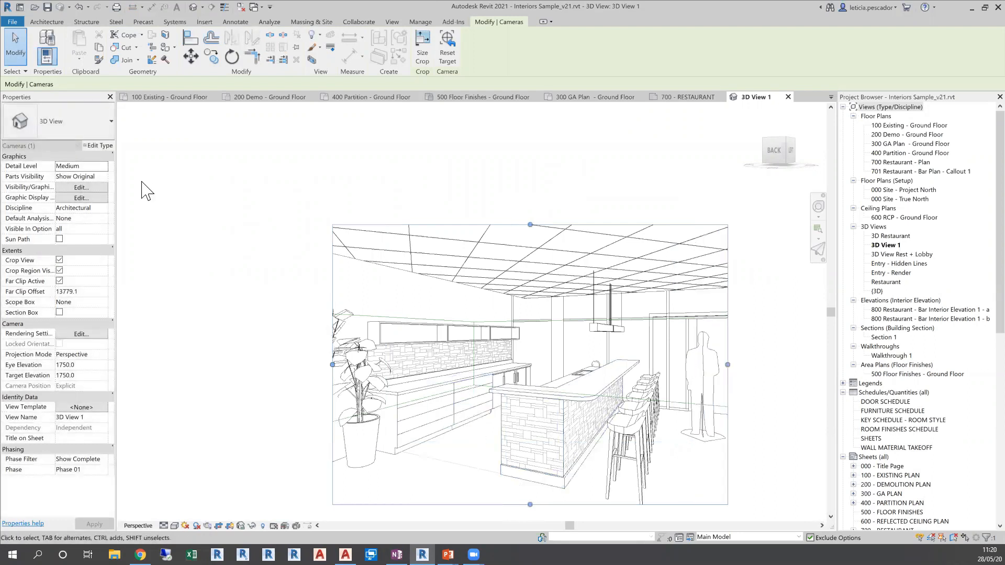
Enable Sketchy Lines in the perspective view's Graphic Display Options with Jitter 4 and Extension 3, and apply them
{"action": "left_click", "coordinate": [73, 188]}
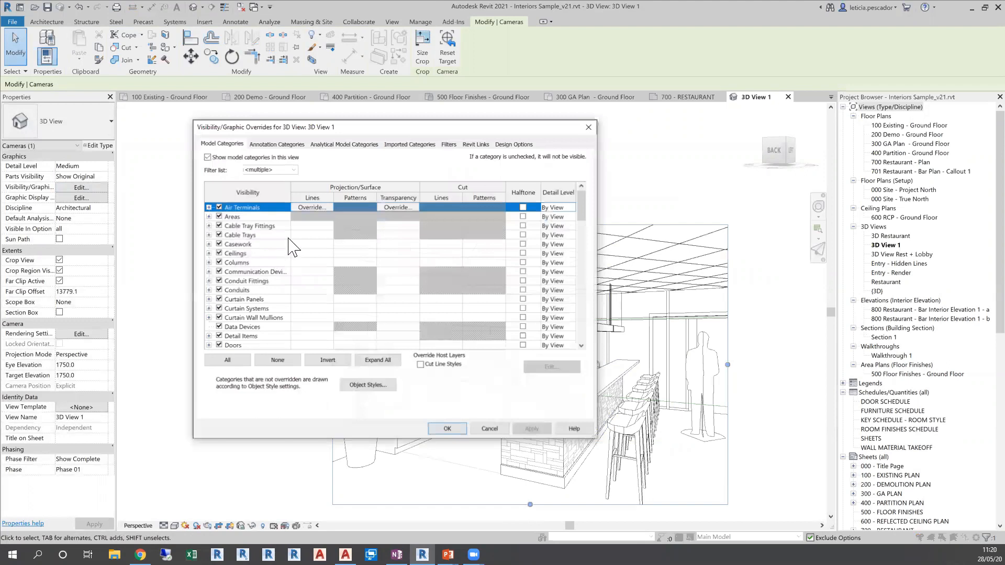
{"action": "left_click", "coordinate": [588, 126]}
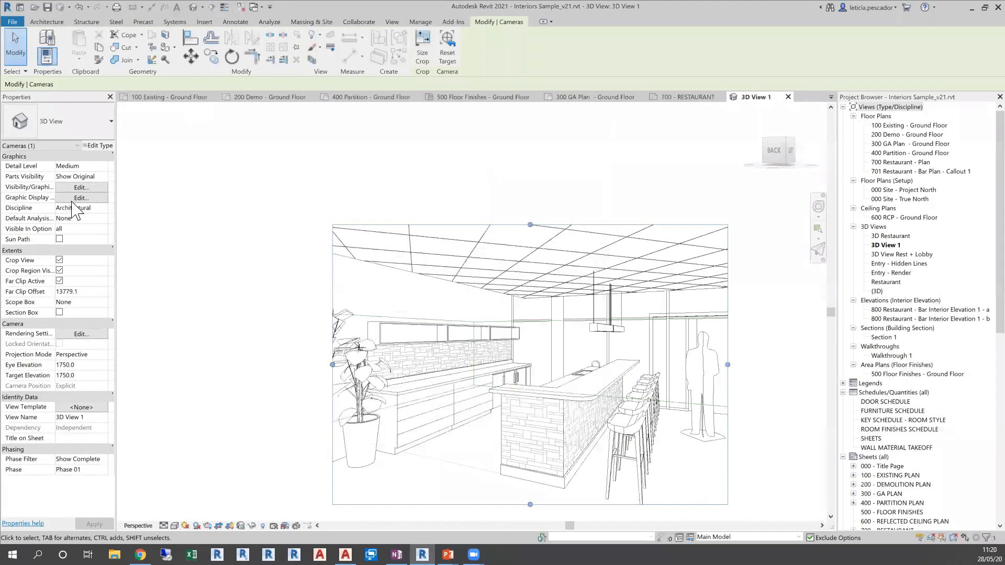
{"action": "left_click", "coordinate": [71, 199]}
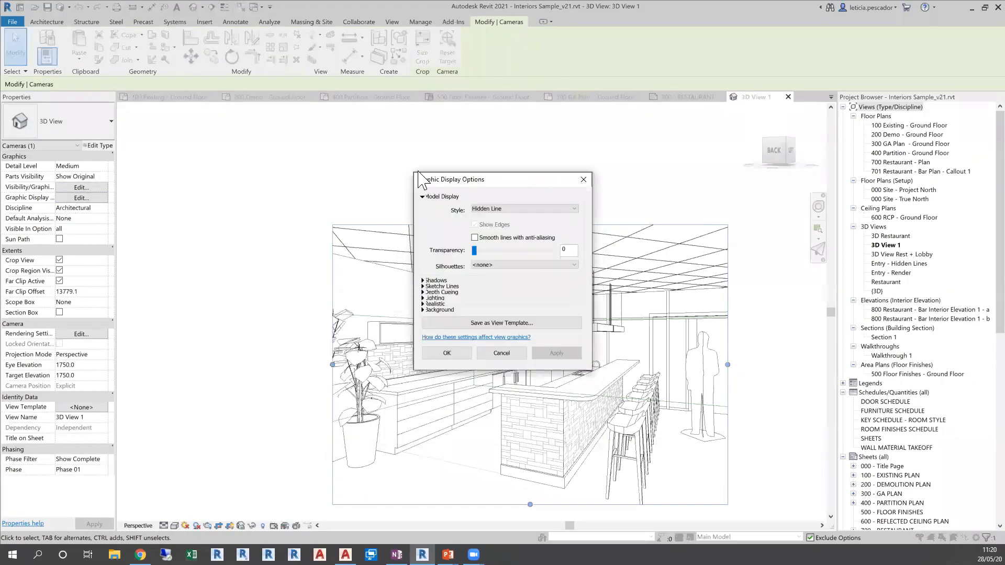
{"action": "left_click_drag", "start_coordinate": [420, 184], "coordinate": [154, 164]}
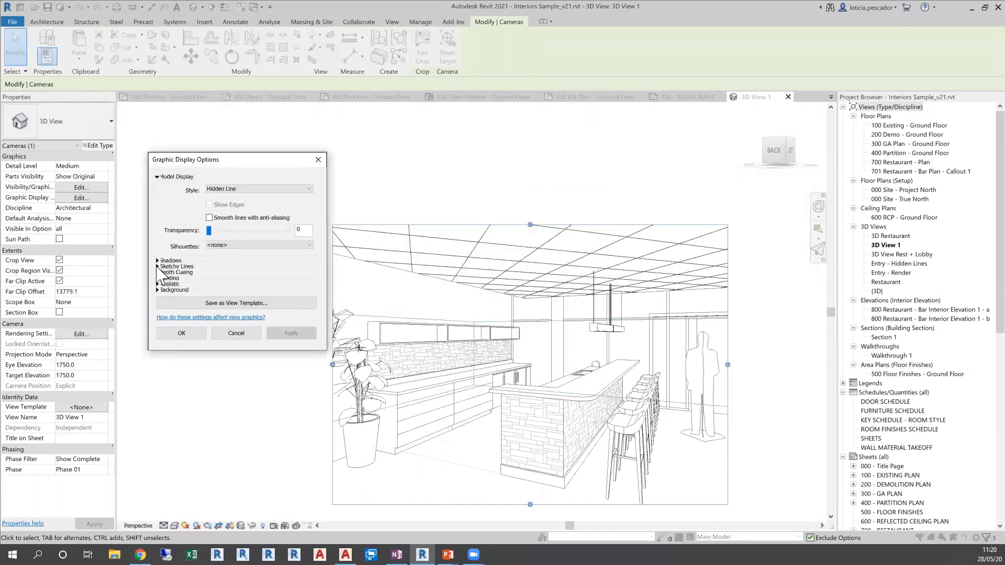
{"action": "left_click", "coordinate": [157, 261]}
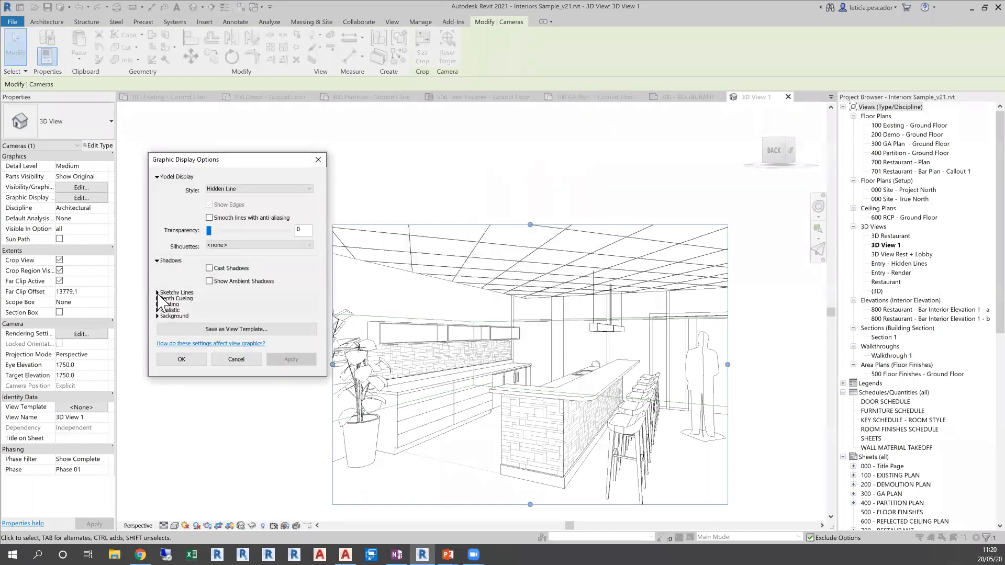
{"action": "left_click", "coordinate": [157, 299]}
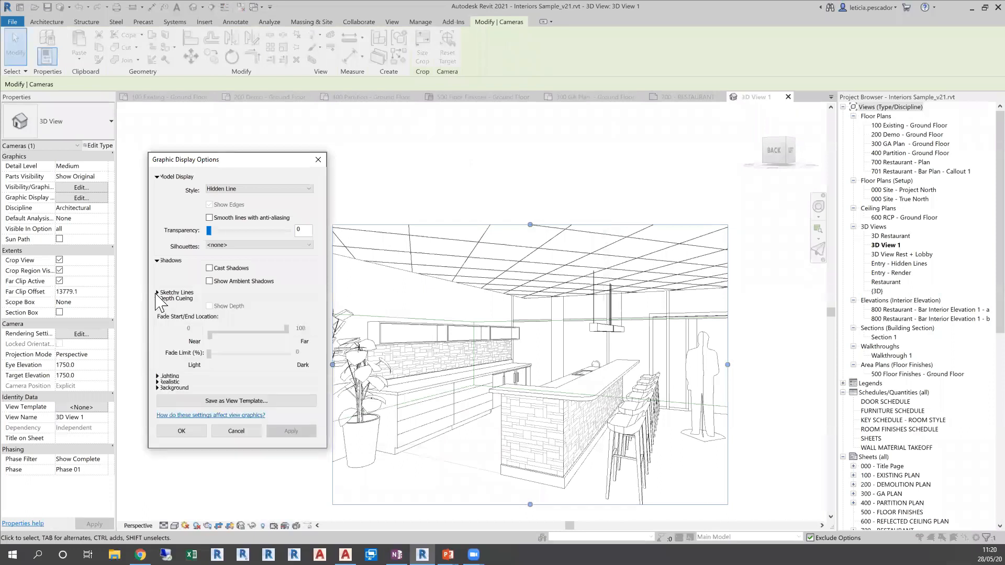
{"action": "left_click", "coordinate": [157, 293]}
{"action": "left_click", "coordinate": [210, 305]}
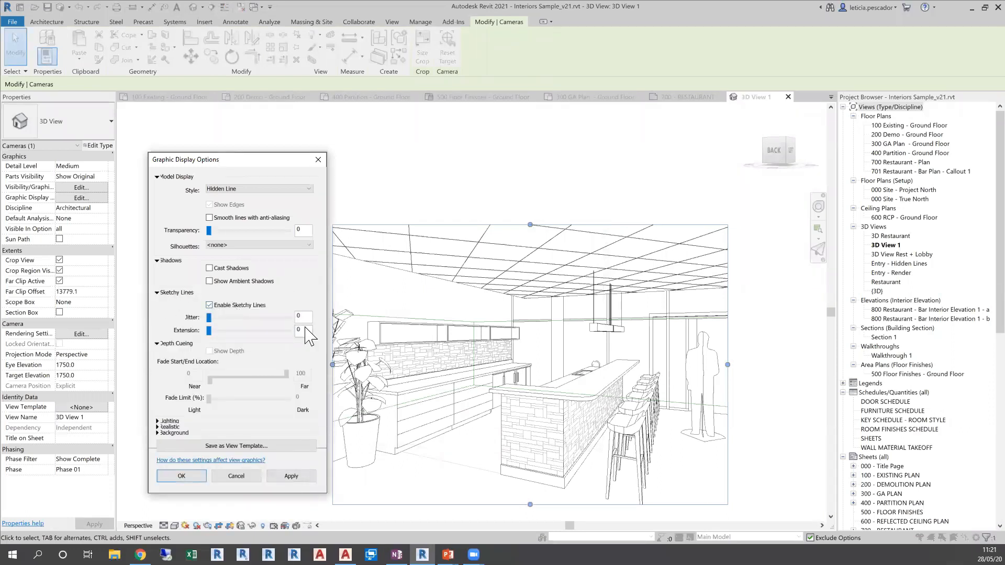
{"action": "left_click_drag", "start_coordinate": [210, 317], "coordinate": [233, 331]}
{"action": "left_click", "coordinate": [291, 476]}
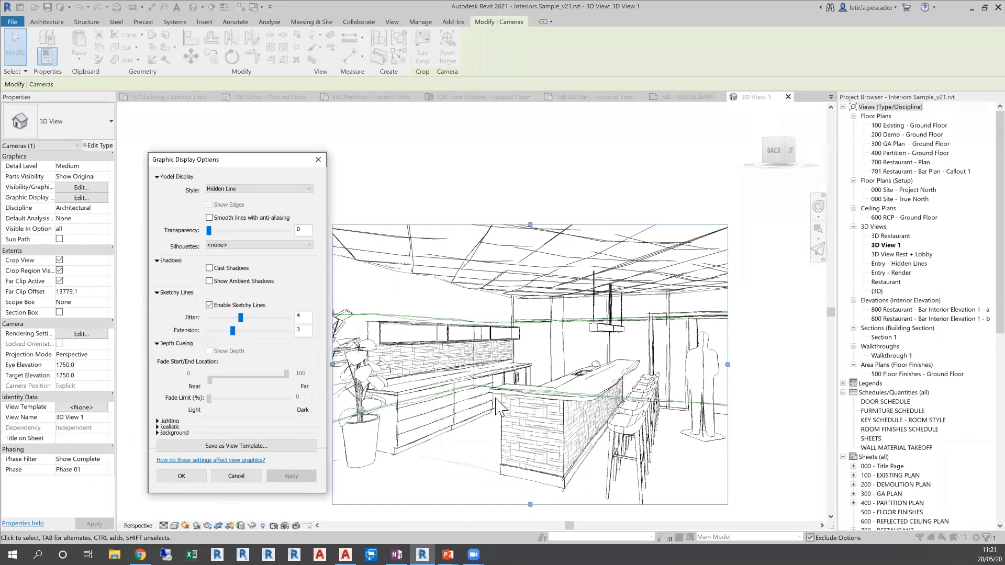
{"action": "left_click", "coordinate": [318, 160]}
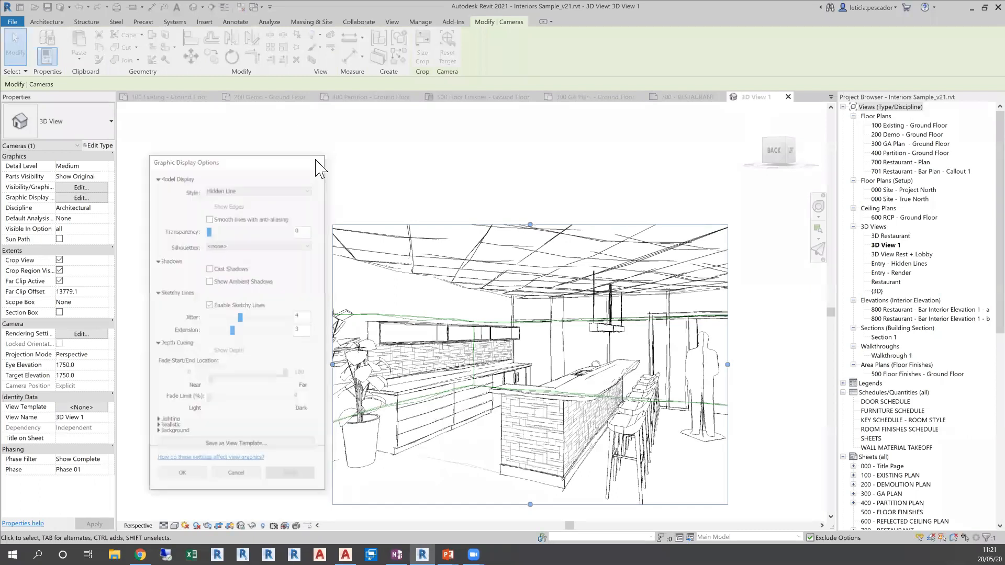
Try the Shaded visual style on the perspective bar view, then set it back to Hidden Line
{"action": "middle_click_drag", "start_coordinate": [299, 237], "coordinate": [265, 215]}
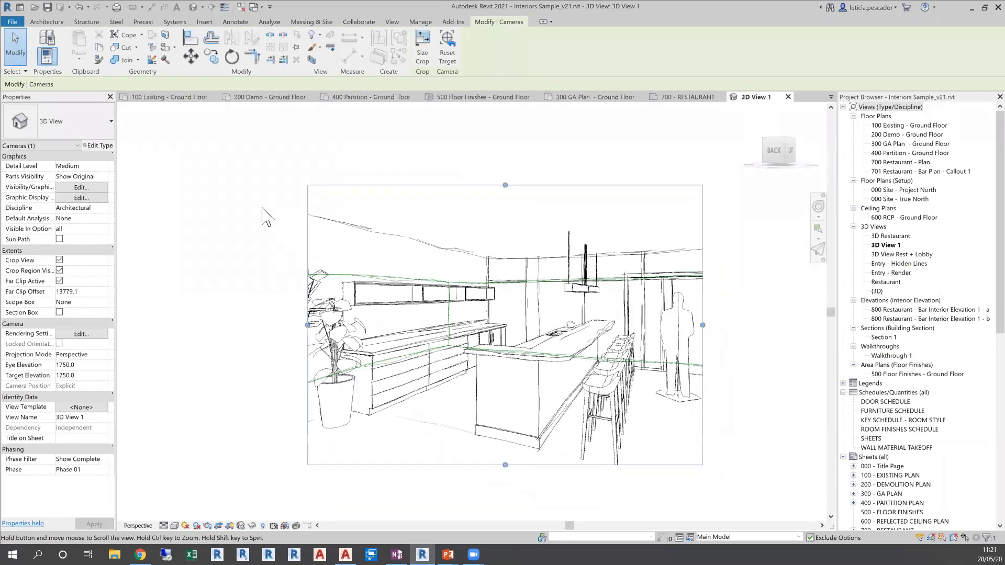
{"action": "left_click", "coordinate": [175, 525]}
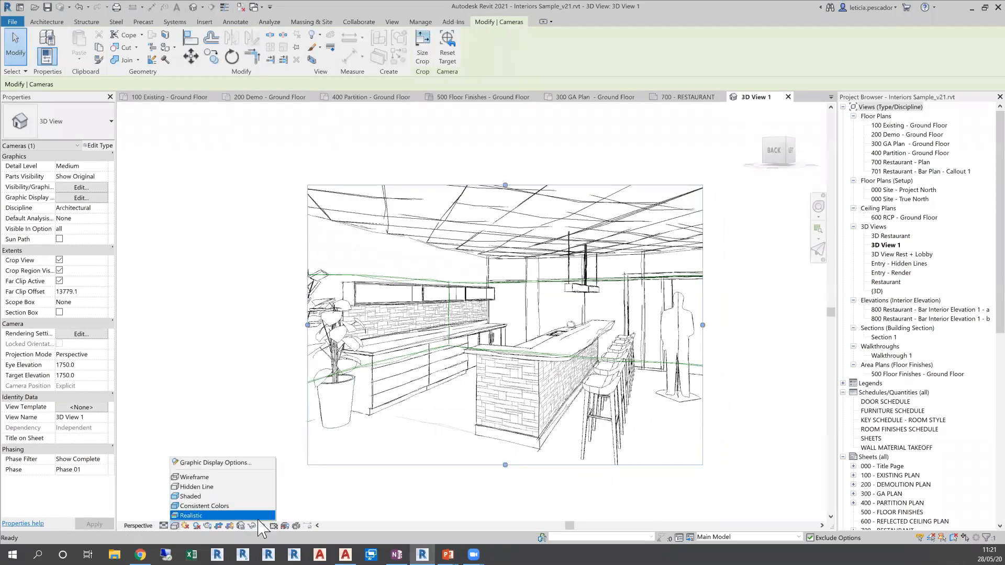
{"action": "left_click", "coordinate": [757, 226]}
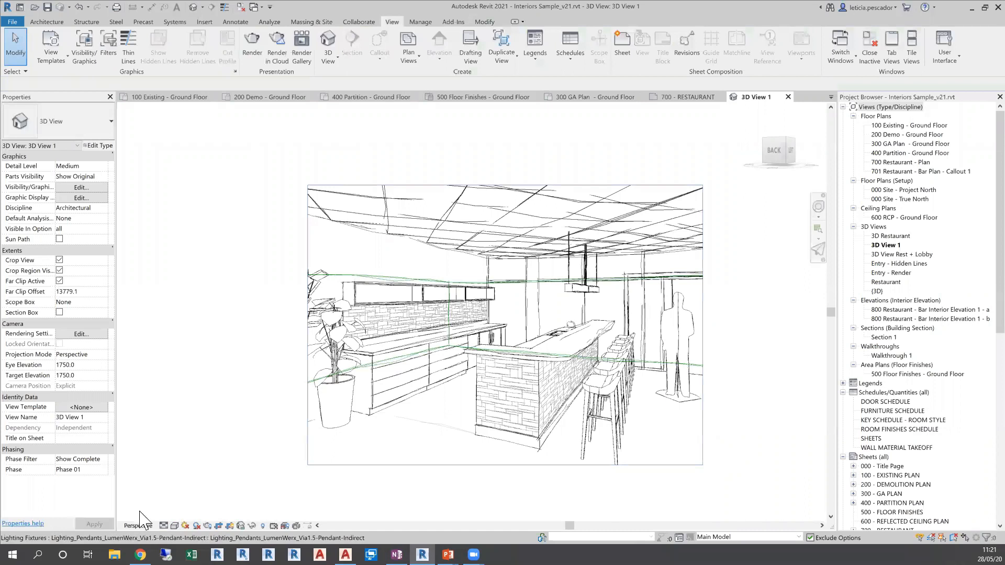
{"action": "left_click", "coordinate": [175, 526]}
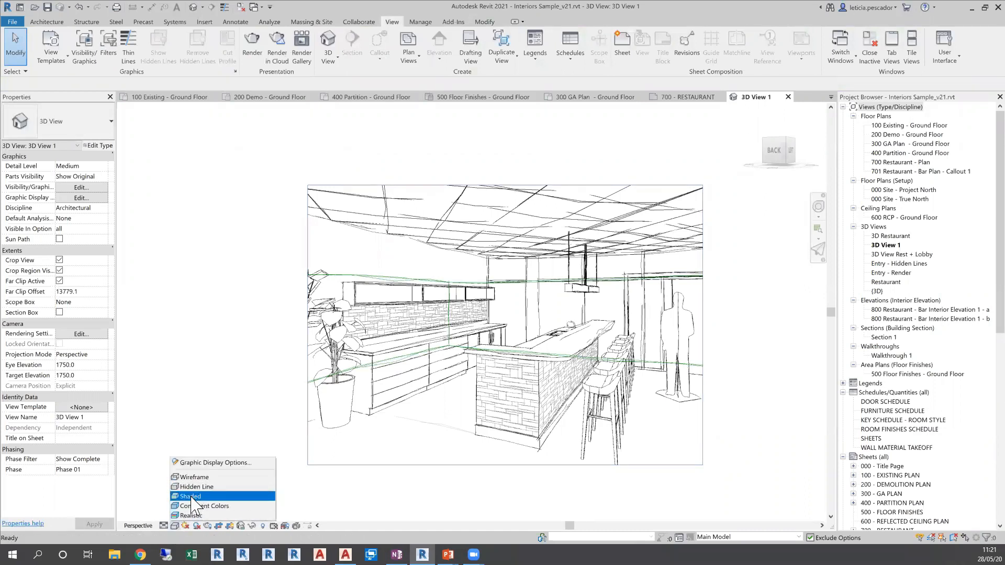
{"action": "left_click", "coordinate": [192, 496]}
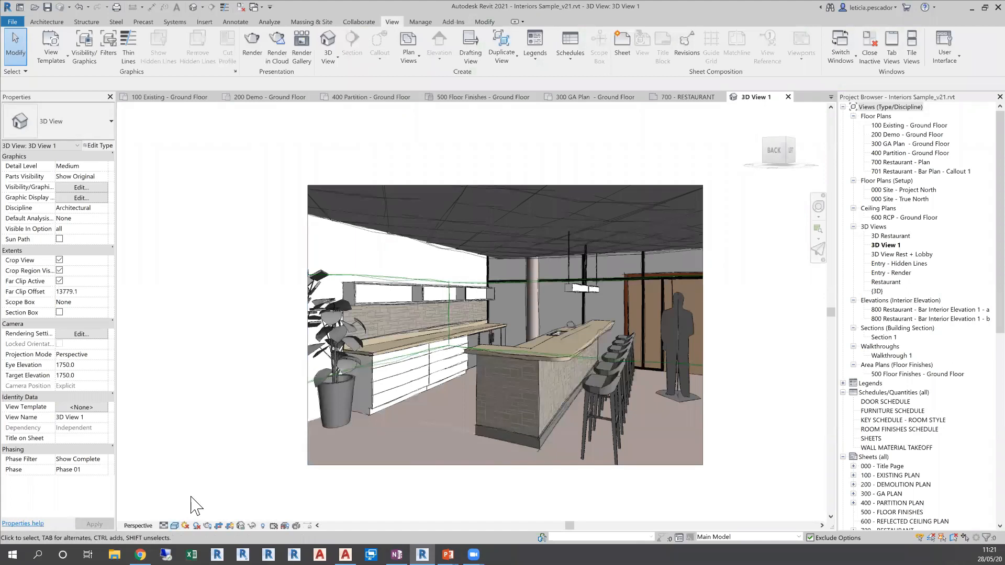
{"action": "left_click", "coordinate": [174, 526]}
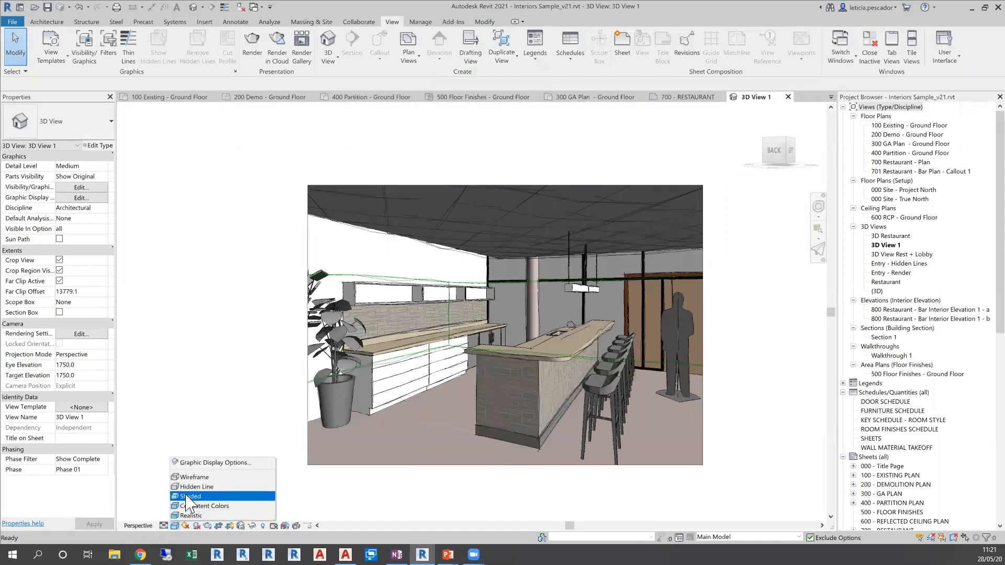
{"action": "left_click", "coordinate": [188, 478]}
{"action": "left_click", "coordinate": [174, 526]}
{"action": "left_click", "coordinate": [196, 487]}
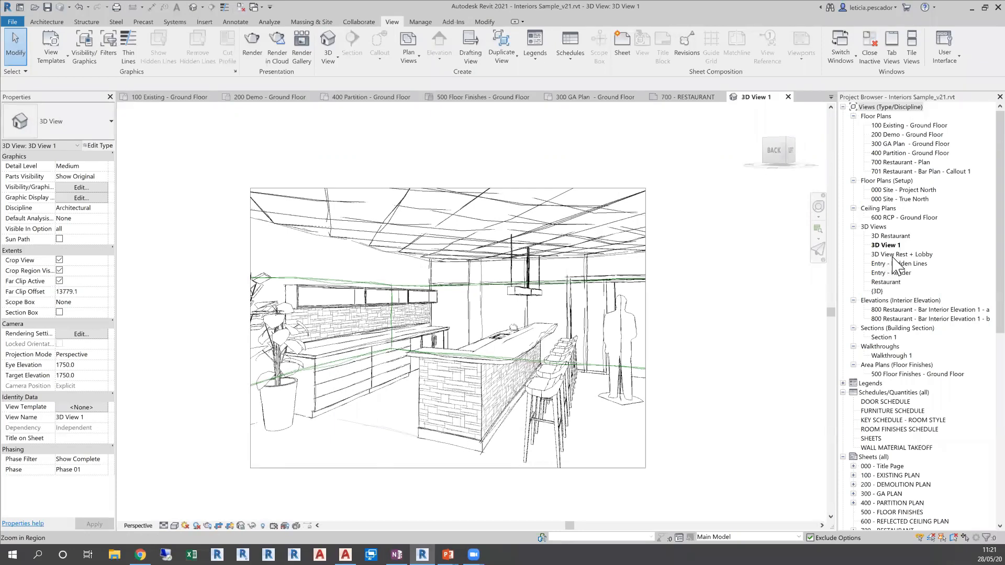
View the Entry - Hidden Lines camera view, followed by the Entry - Render view
{"action": "left_click", "coordinate": [895, 264]}
{"action": "double_click", "coordinate": [895, 263]}
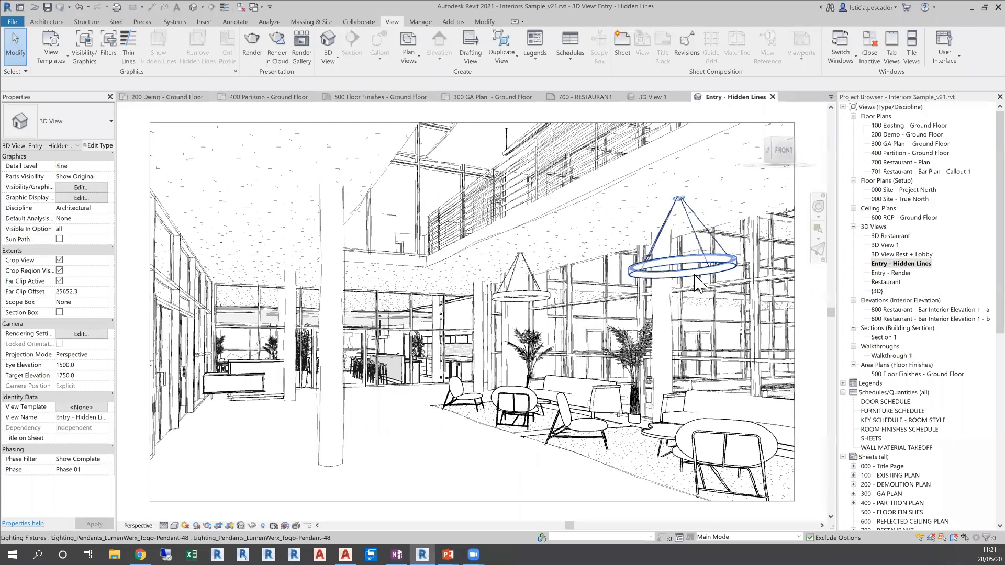
{"action": "double_click", "coordinate": [898, 274]}
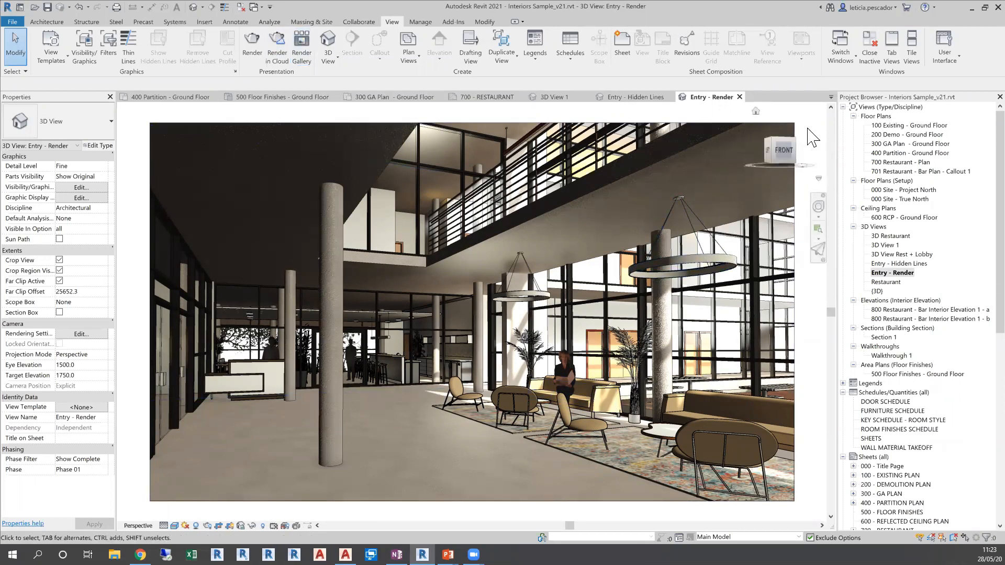
Open the Walkthrough 1 view and set its visual style to Hidden Line
{"action": "double_click", "coordinate": [892, 356]}
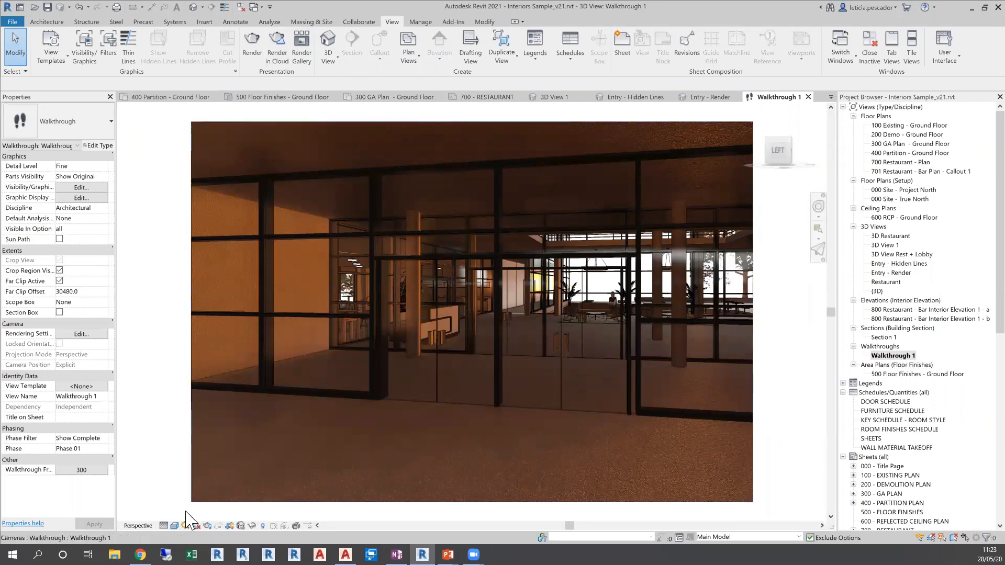
{"action": "left_click", "coordinate": [174, 526]}
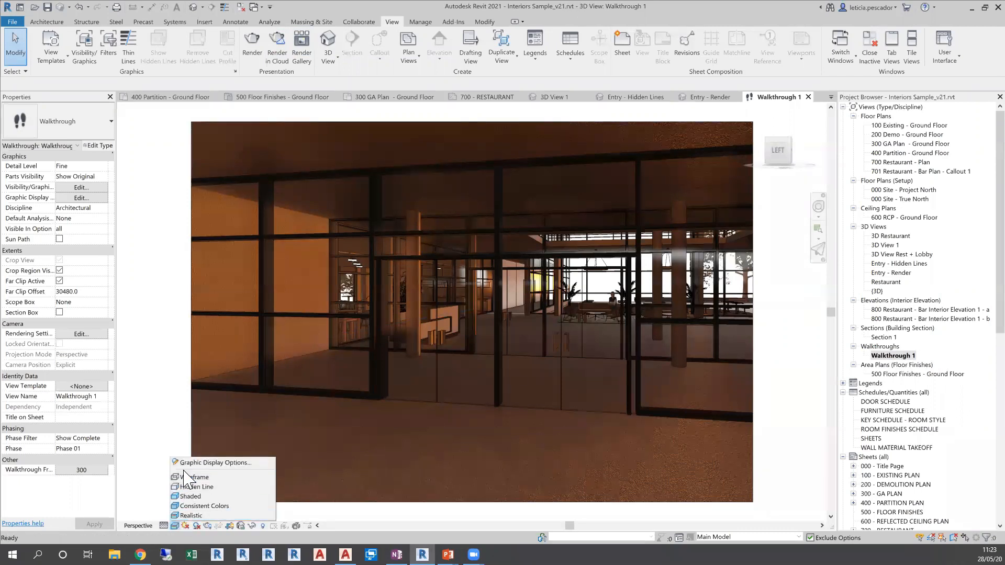
{"action": "left_click", "coordinate": [195, 487]}
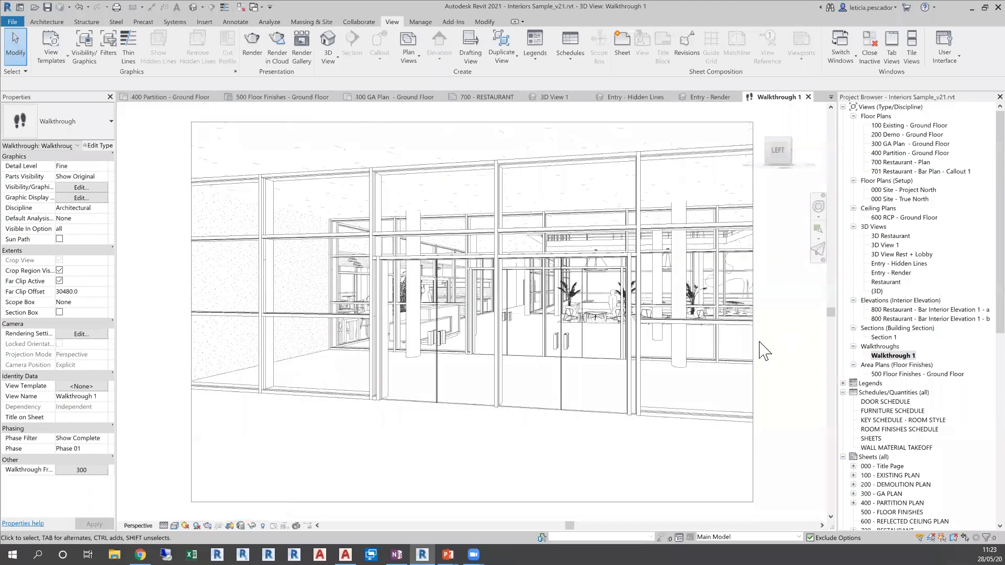
Select the walkthrough's crop boundary, start editing the walkthrough and play it back
{"action": "left_click", "coordinate": [754, 344]}
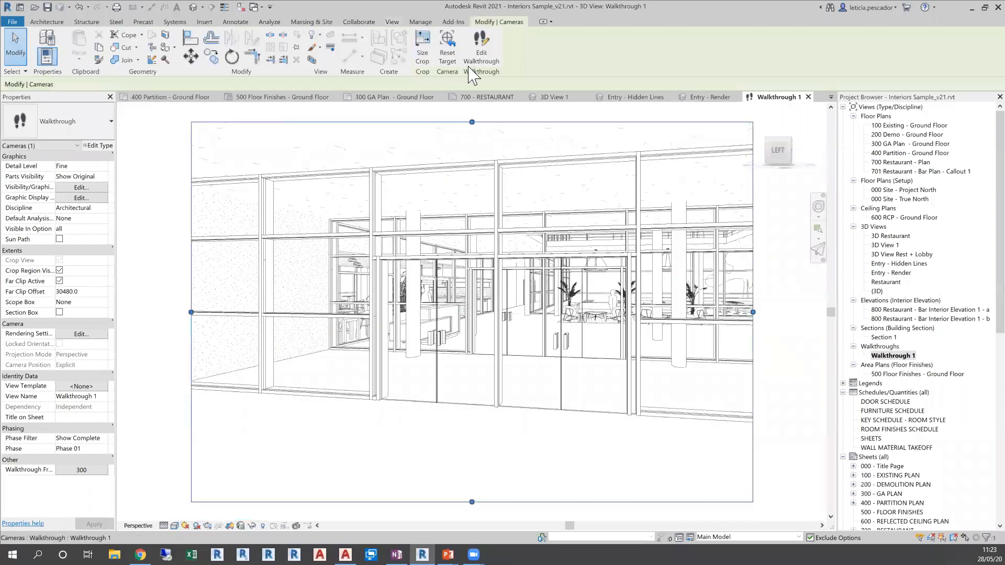
{"action": "left_click", "coordinate": [486, 53]}
{"action": "left_click", "coordinate": [184, 46]}
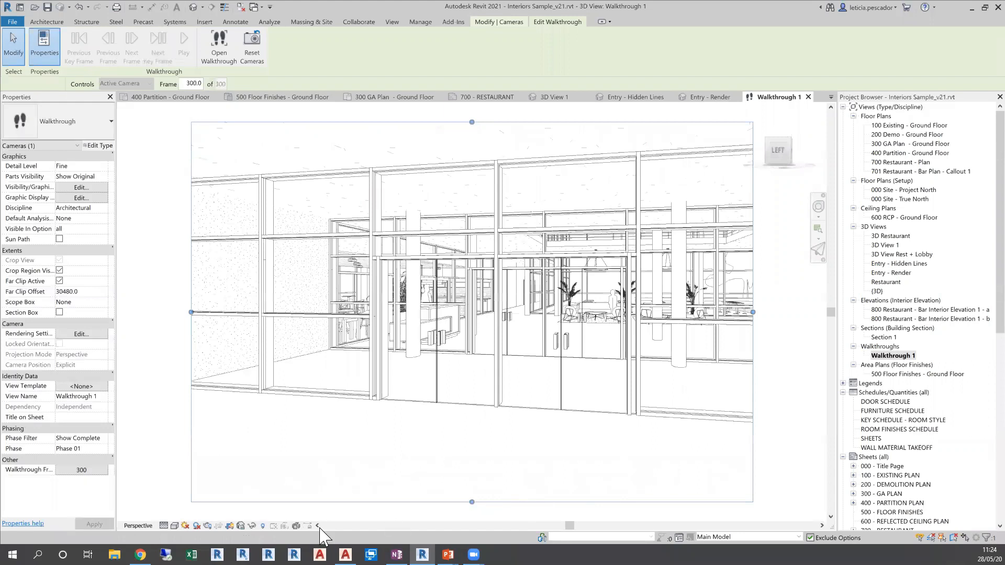
Switch to the My Renderings page in Chrome and look around the restaurant panorama
{"action": "mouse_move", "coordinate": [140, 554]}
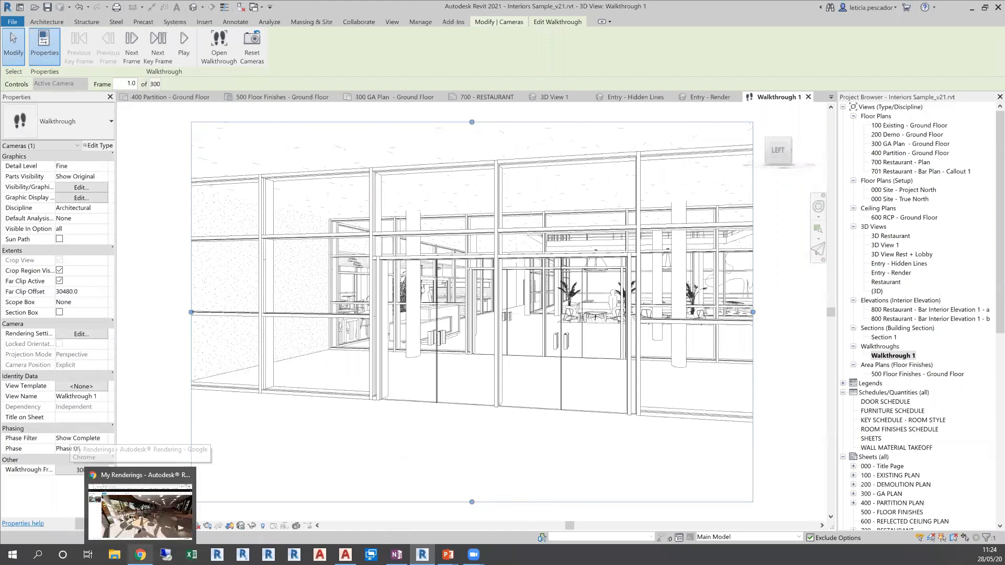
{"action": "left_click", "coordinate": [156, 531]}
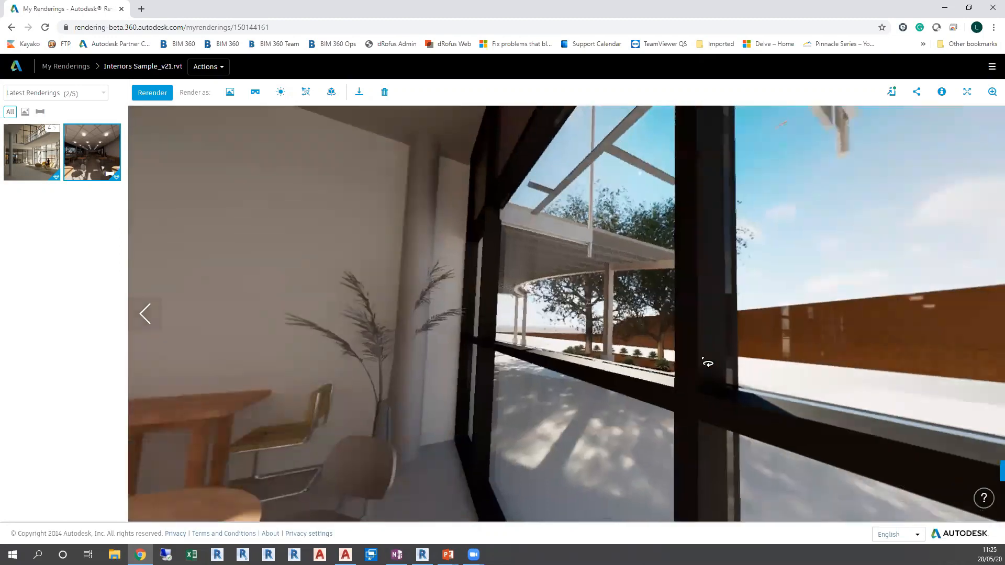
{"action": "left_click_drag", "start_coordinate": [702, 359], "coordinate": [356, 360]}
{"action": "left_click_drag", "start_coordinate": [785, 361], "coordinate": [633, 362]}
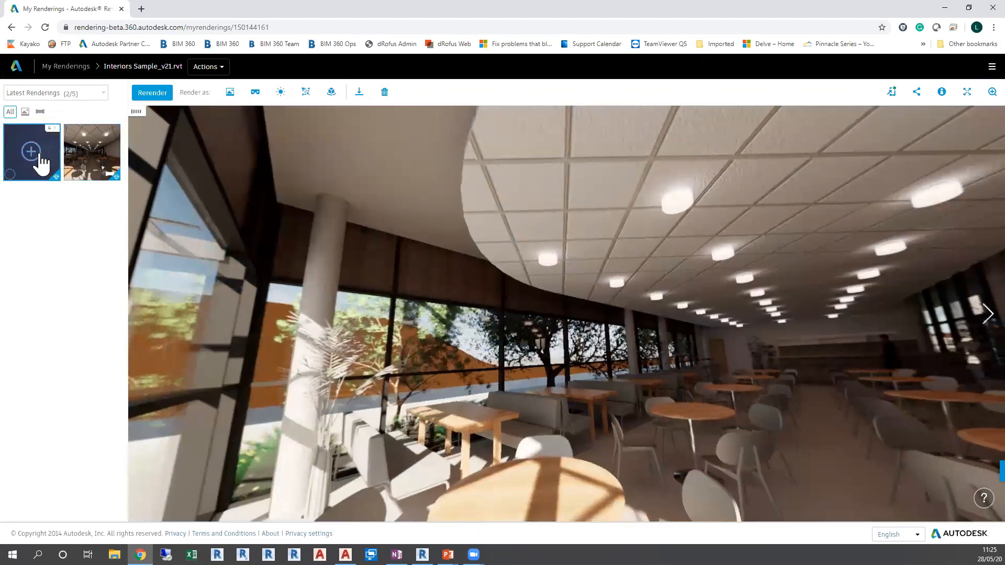
View the entry lobby rendering and its Post-processing settings, then close the settings without applying changes
{"action": "left_click", "coordinate": [35, 179]}
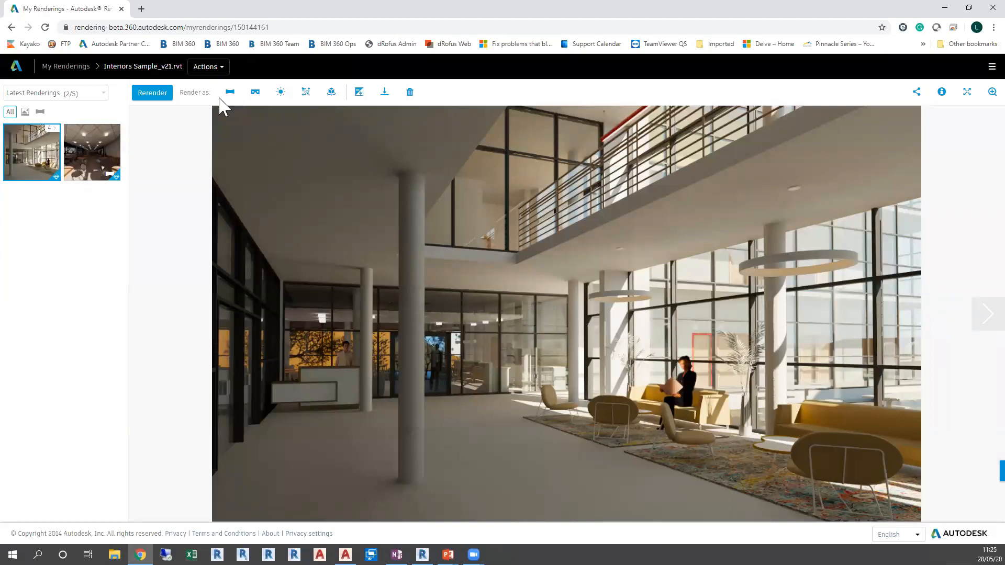
{"action": "left_click", "coordinate": [359, 93]}
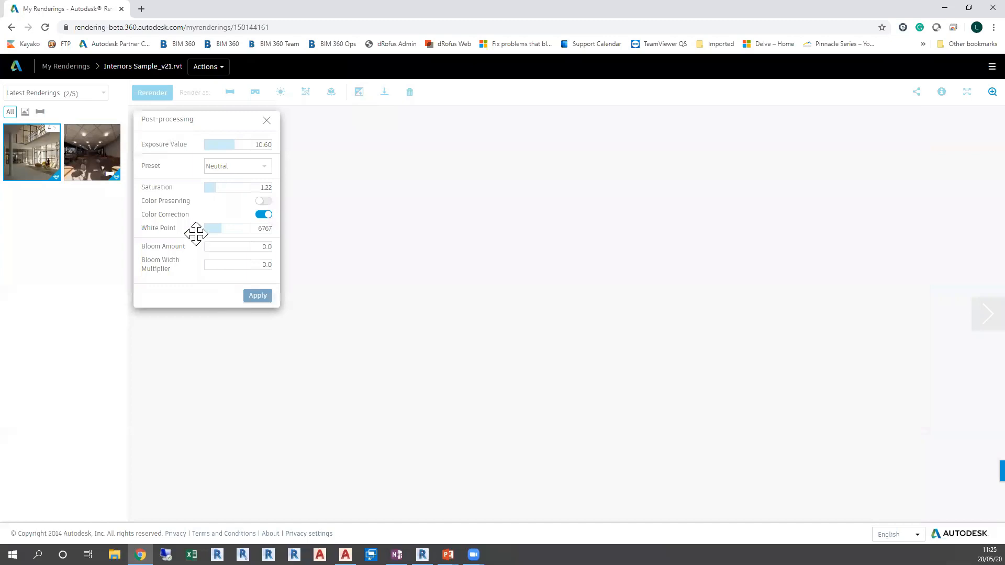
{"action": "left_click", "coordinate": [267, 121]}
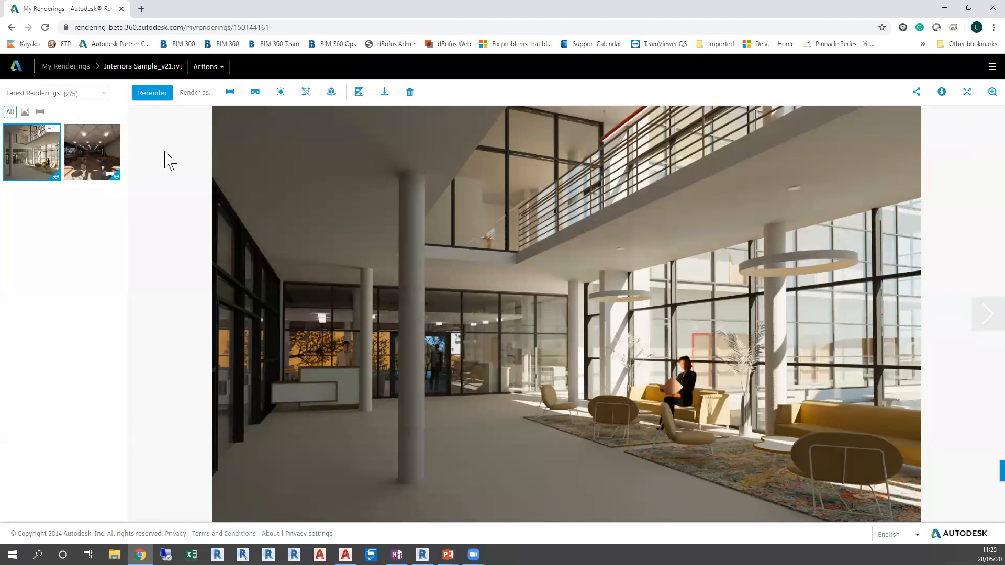
View the restaurant panorama again, then switch to the PowerPoint slide show
{"action": "left_click", "coordinate": [112, 149]}
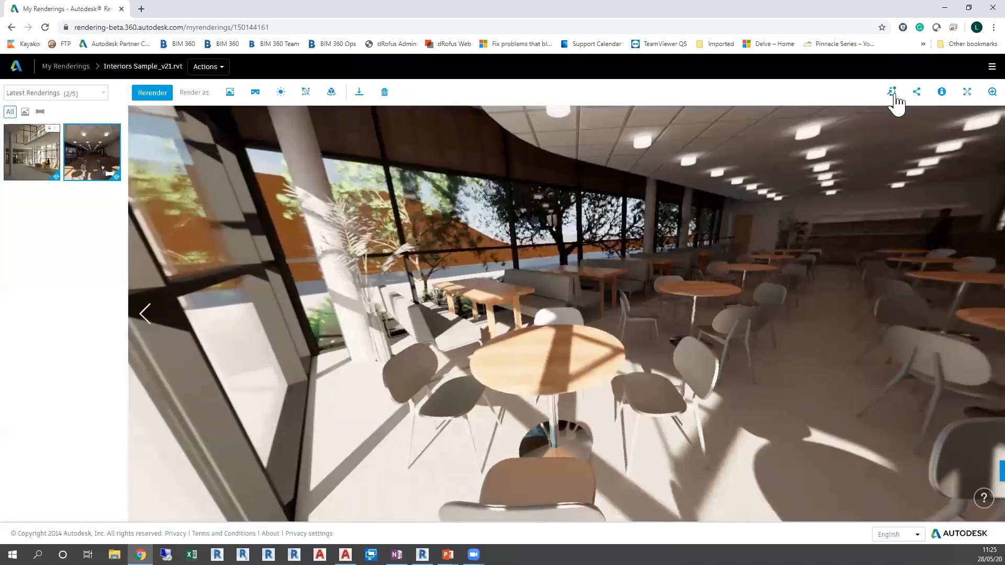
{"action": "left_click", "coordinate": [892, 93]}
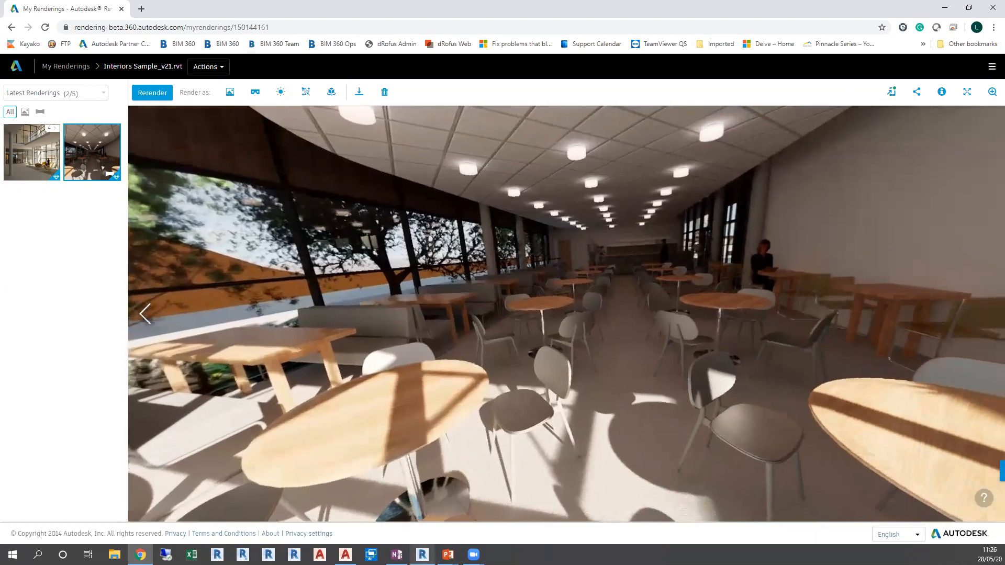
{"action": "mouse_move", "coordinate": [448, 554]}
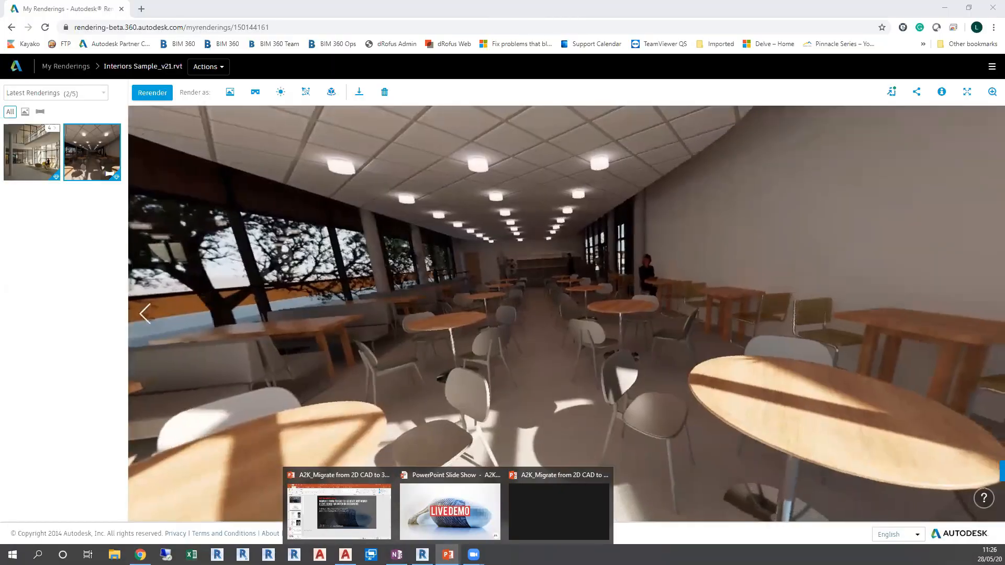
{"action": "left_click", "coordinate": [450, 512]}
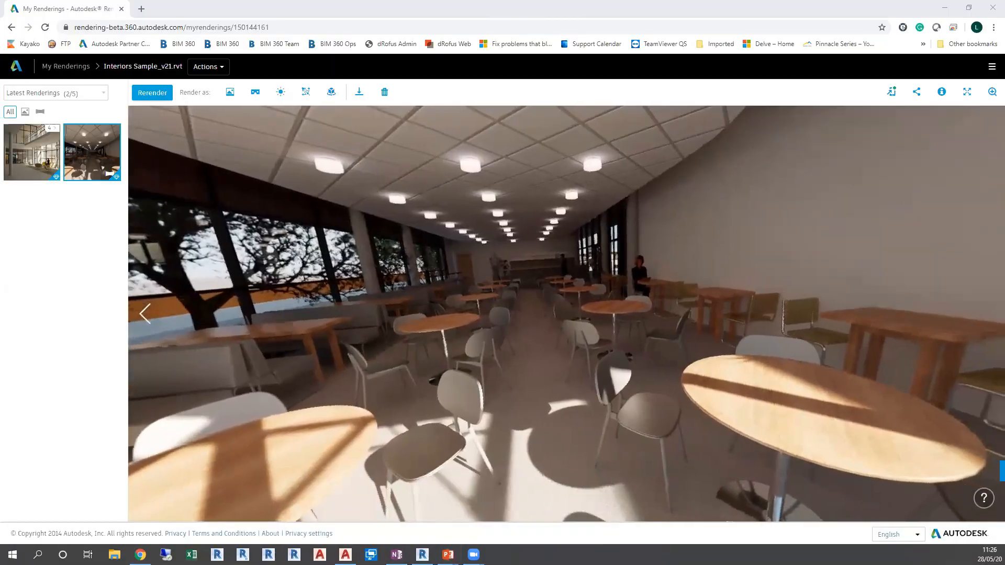
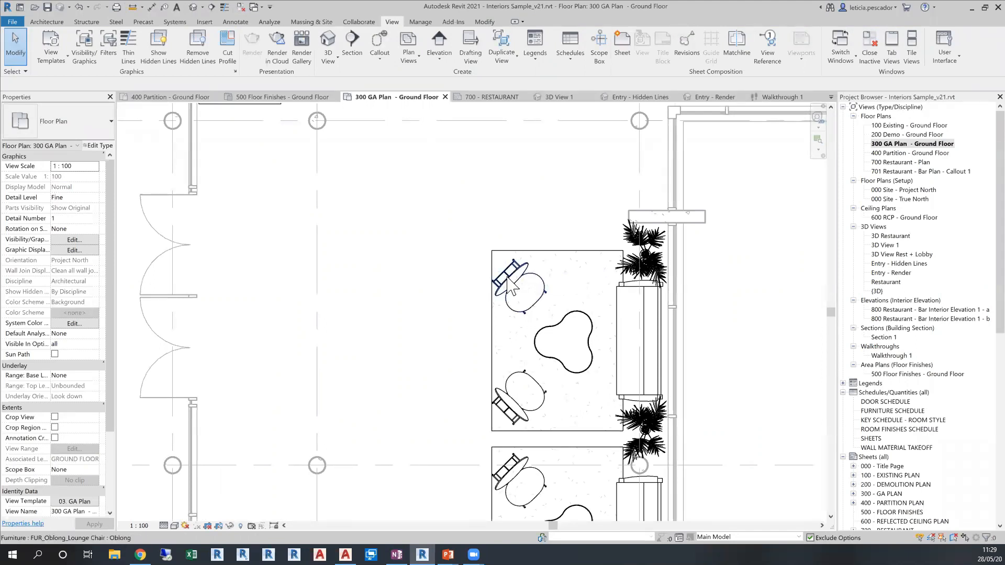
Try the Coarse and Medium detail levels on the lobby lounge furniture in the ground floor GA plan
{"action": "left_click", "coordinate": [164, 526]}
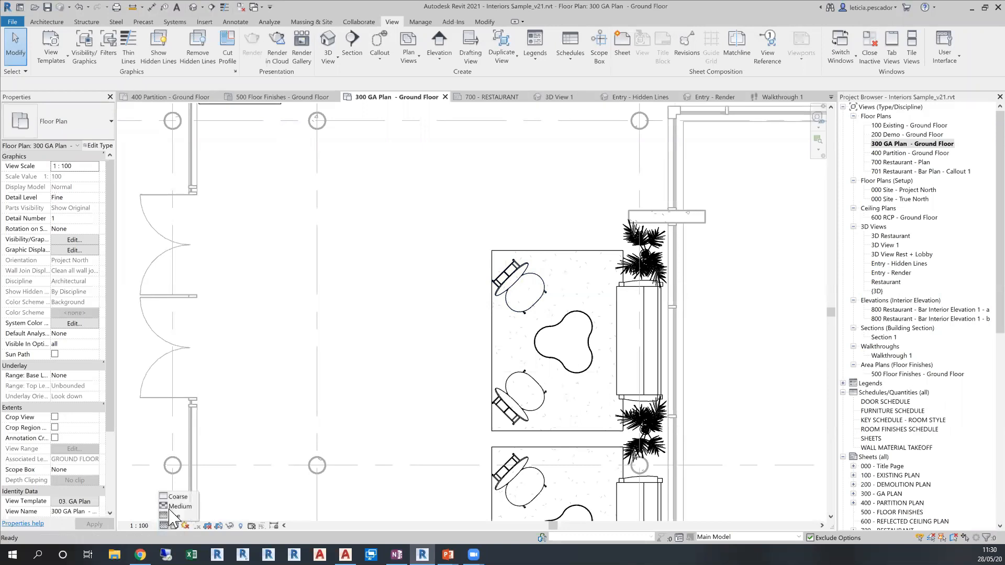
{"action": "left_click", "coordinate": [177, 496]}
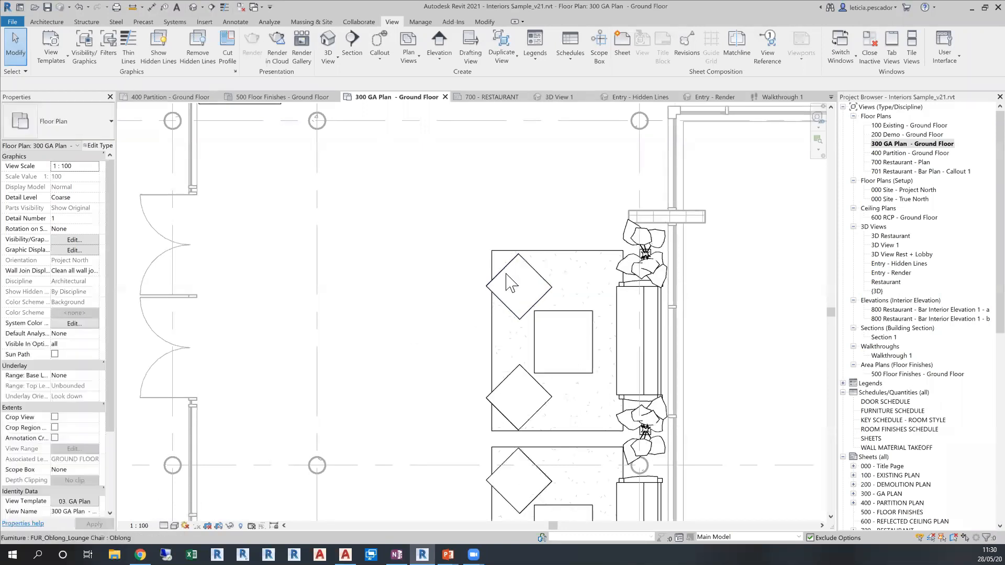
{"action": "left_click", "coordinate": [164, 526]}
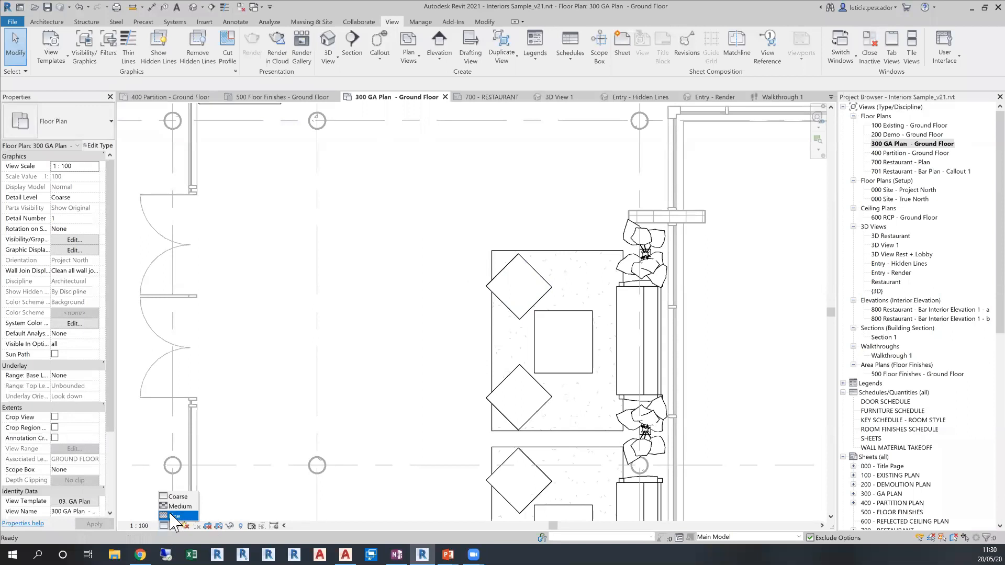
{"action": "left_click", "coordinate": [178, 506]}
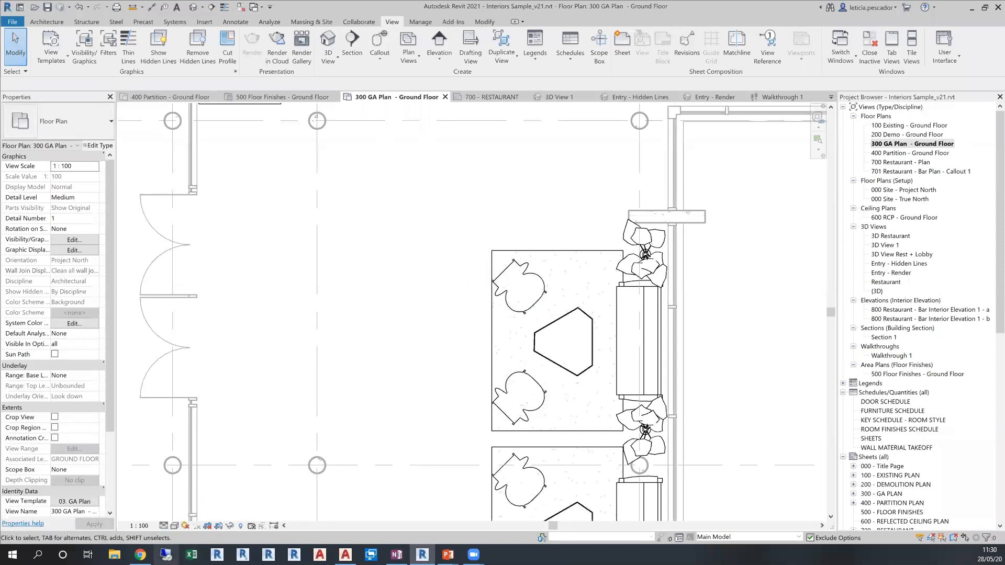
Set the GA plan's detail level to Coarse while viewing the bar and dry storage walls
{"action": "scroll", "coordinate": [479, 218], "scroll_direction": "down", "scroll_amount": 3}
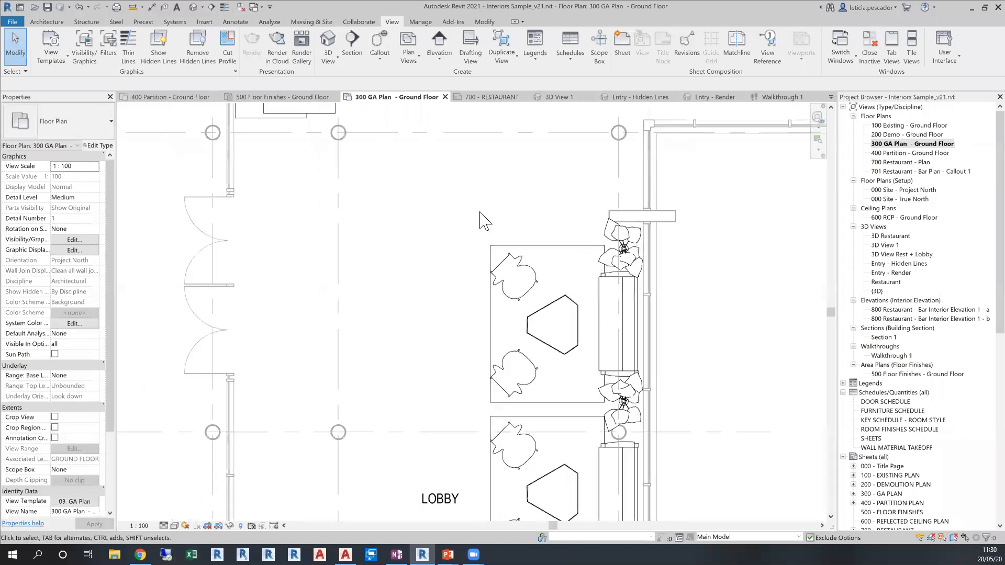
{"action": "middle_click_drag", "start_coordinate": [455, 252], "coordinate": [435, 325]}
{"action": "middle_click_drag", "start_coordinate": [635, 195], "coordinate": [652, 407]}
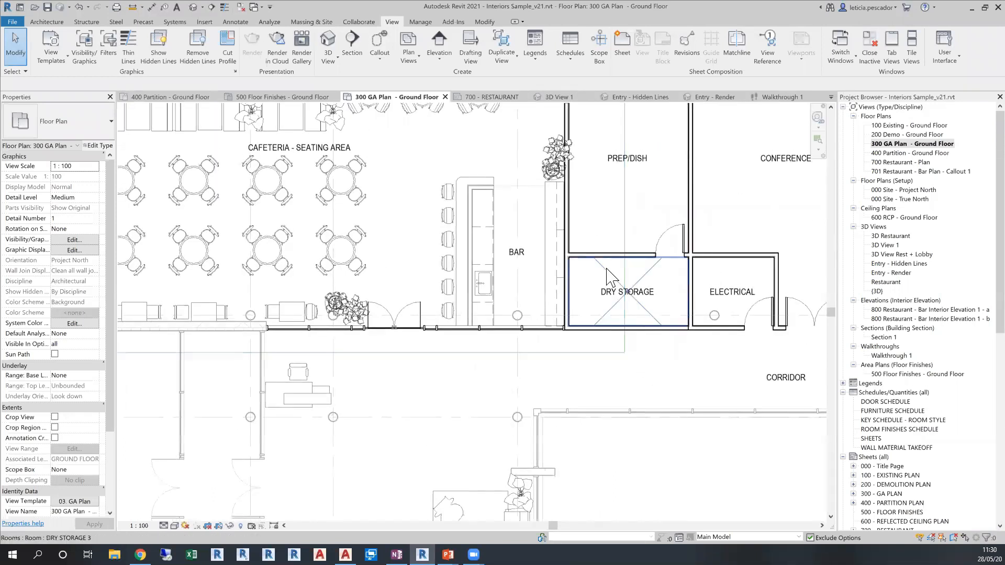
{"action": "scroll", "coordinate": [641, 257], "scroll_direction": "up", "scroll_amount": 2}
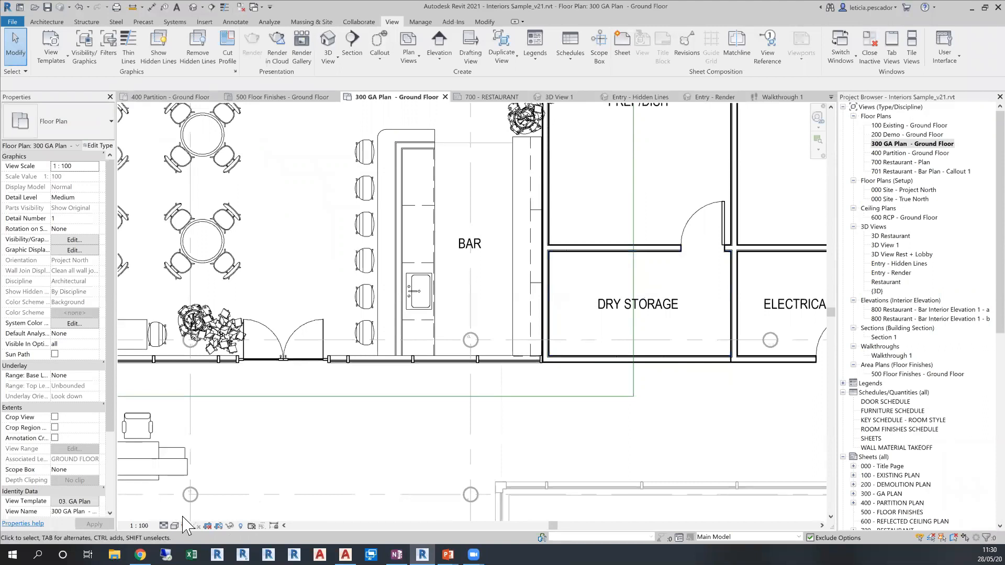
{"action": "left_click", "coordinate": [164, 526]}
{"action": "left_click", "coordinate": [173, 496]}
{"action": "scroll", "coordinate": [578, 366], "scroll_direction": "up", "scroll_amount": 3}
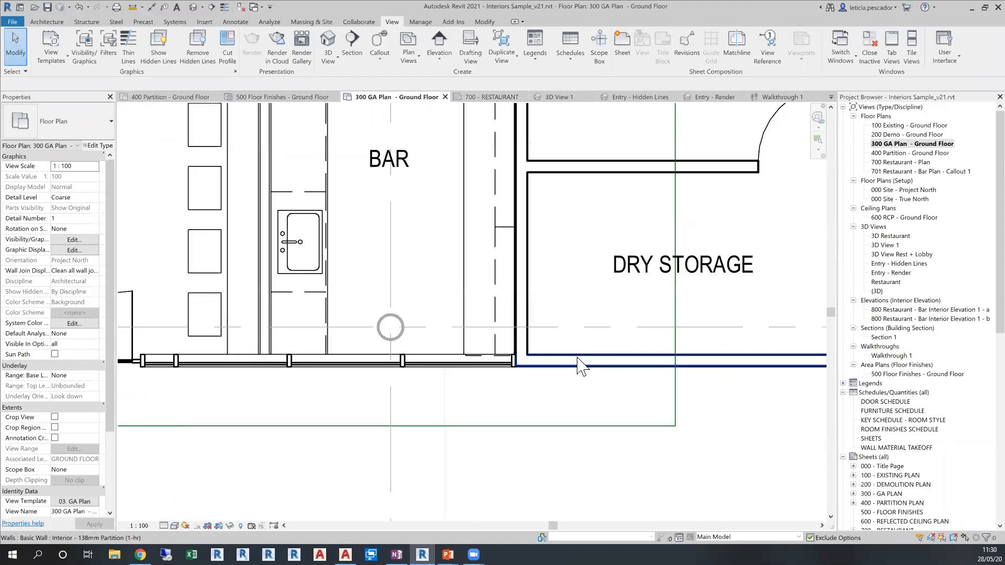
Examine the bar stools, cafeteria seating and dry storage area in the Coarse GA plan
{"action": "scroll", "coordinate": [579, 365], "scroll_direction": "down", "scroll_amount": 1}
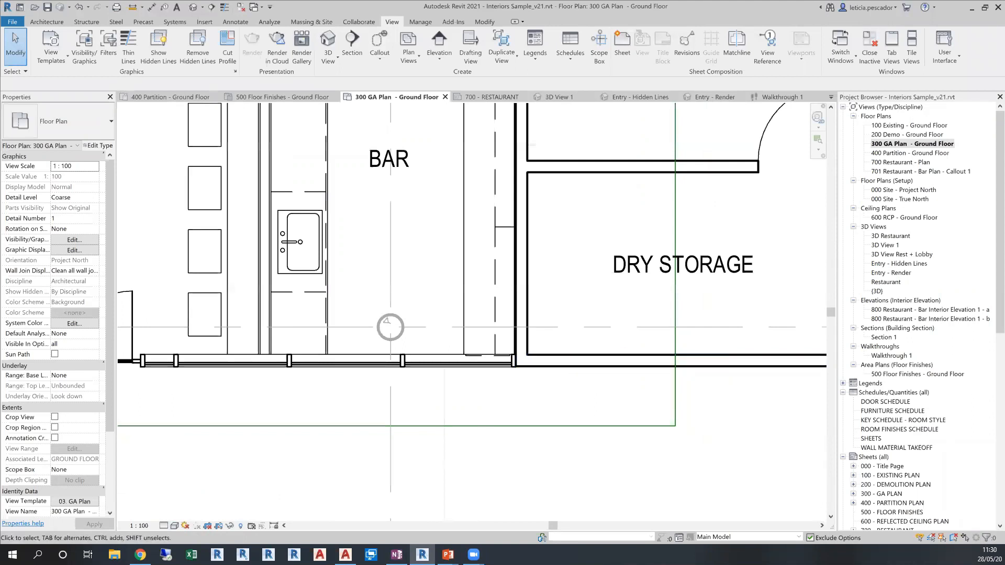
{"action": "left_click", "coordinate": [164, 526]}
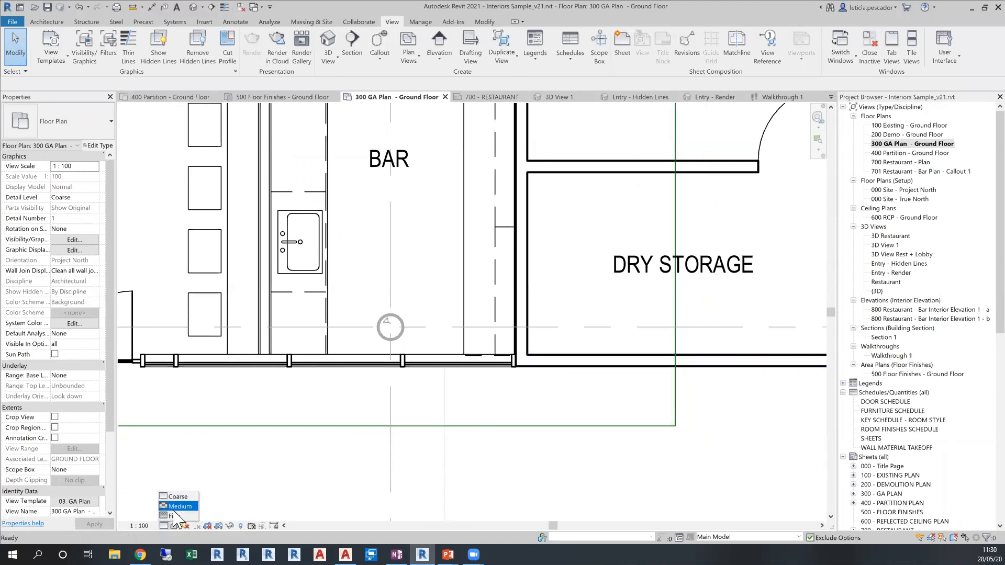
{"action": "left_click", "coordinate": [245, 479]}
{"action": "scroll", "coordinate": [216, 476], "scroll_direction": "down", "scroll_amount": 3}
{"action": "middle_click_drag", "start_coordinate": [218, 475], "coordinate": [417, 462]}
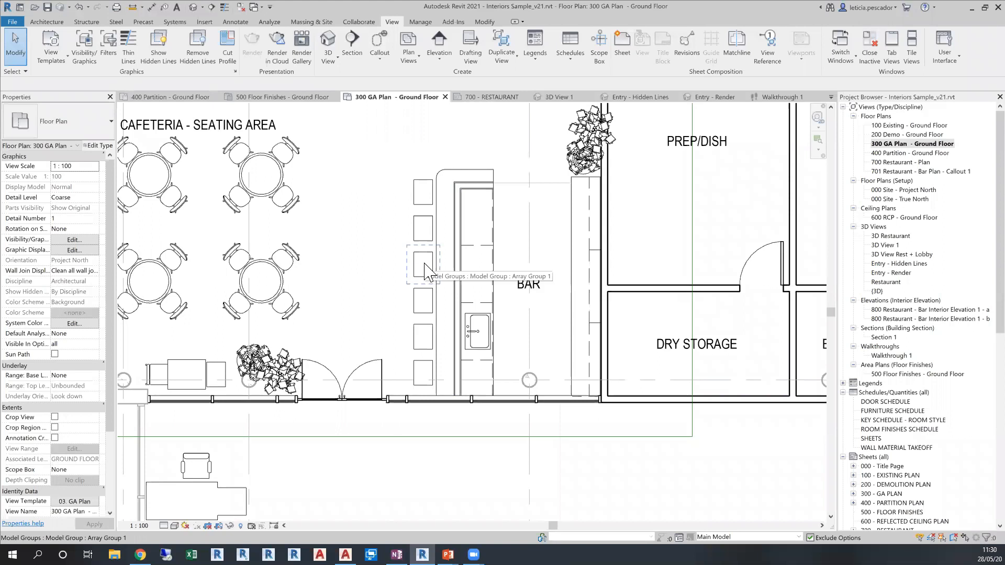
{"action": "scroll", "coordinate": [426, 267], "scroll_direction": "down", "scroll_amount": 1}
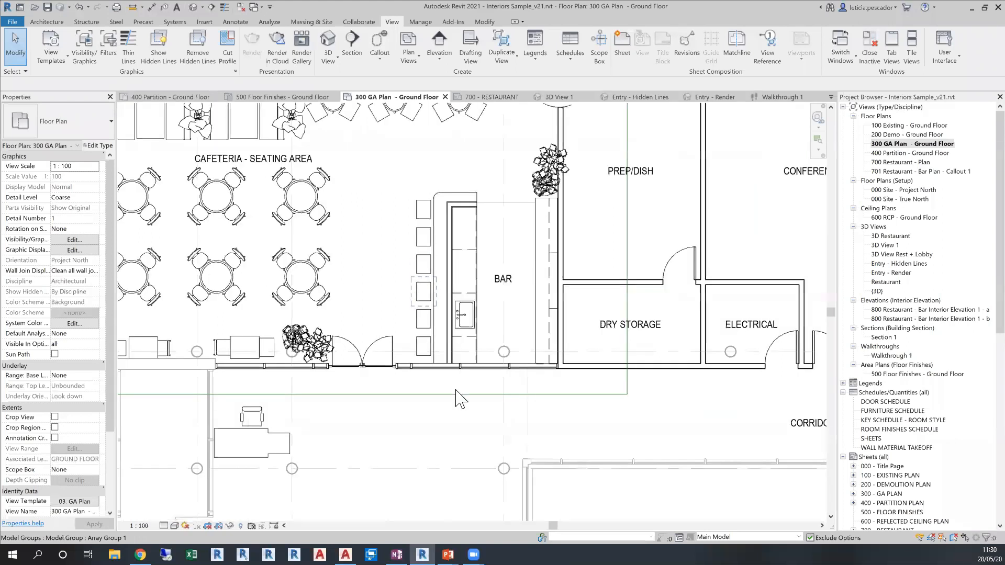
{"action": "scroll", "coordinate": [480, 409], "scroll_direction": "down", "scroll_amount": 1}
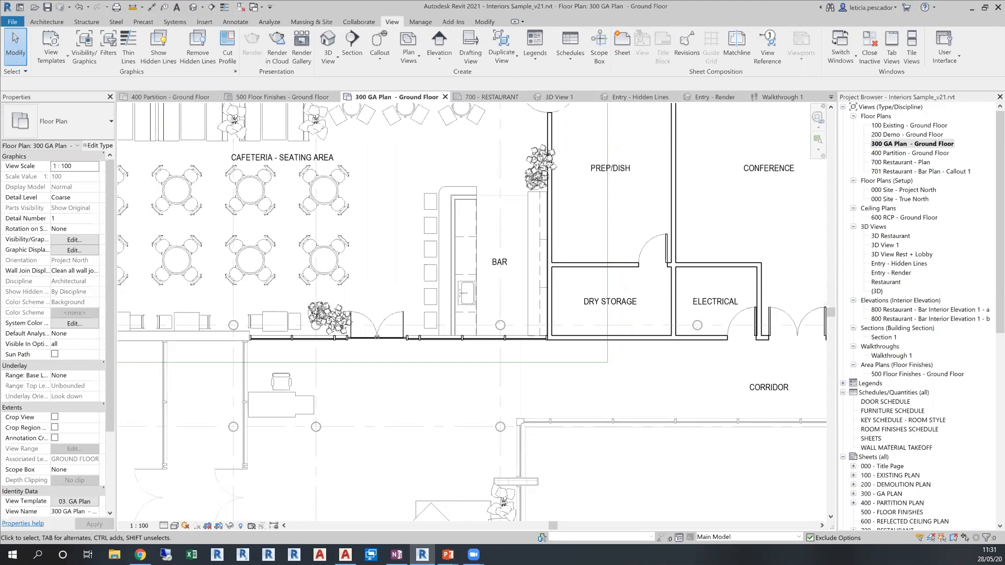
{"action": "scroll", "coordinate": [405, 401], "scroll_direction": "down", "scroll_amount": 1}
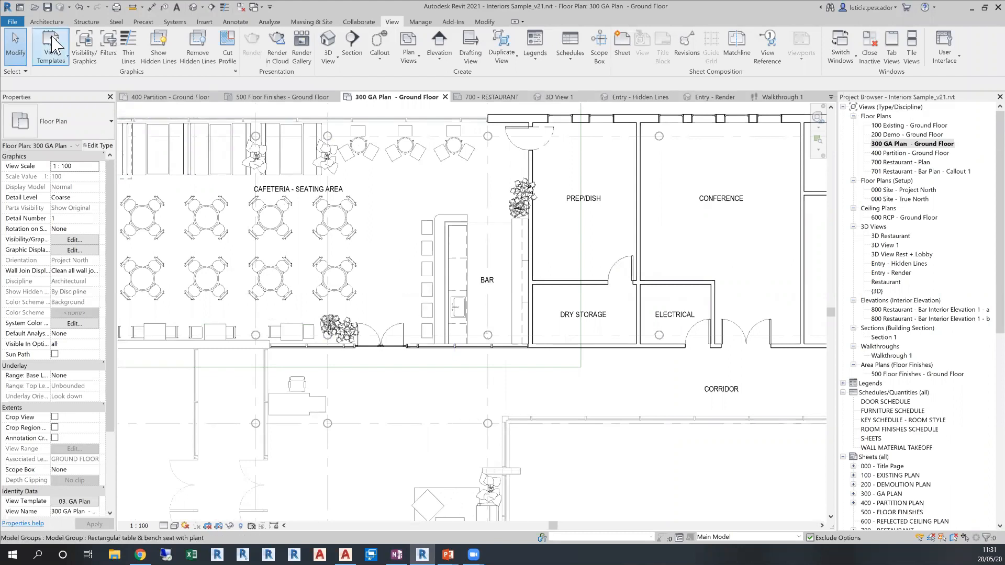
{"action": "left_click", "coordinate": [47, 22]}
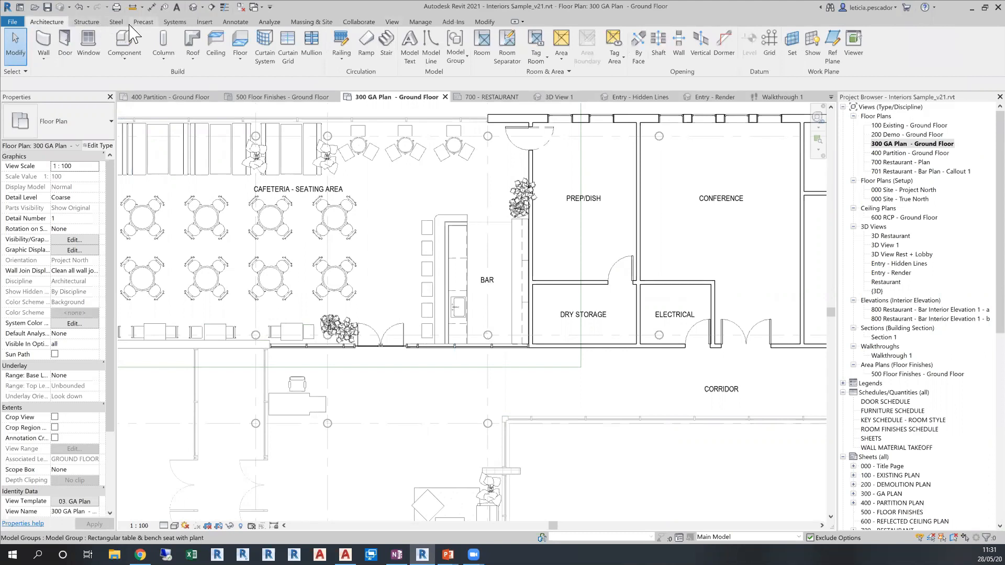
{"action": "left_click", "coordinate": [90, 24]}
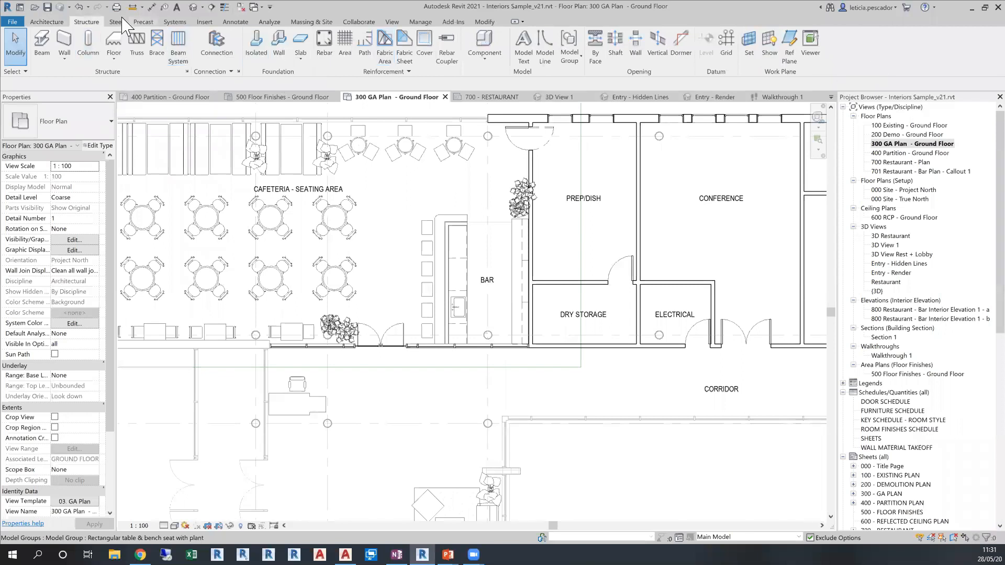
{"action": "left_click", "coordinate": [174, 23]}
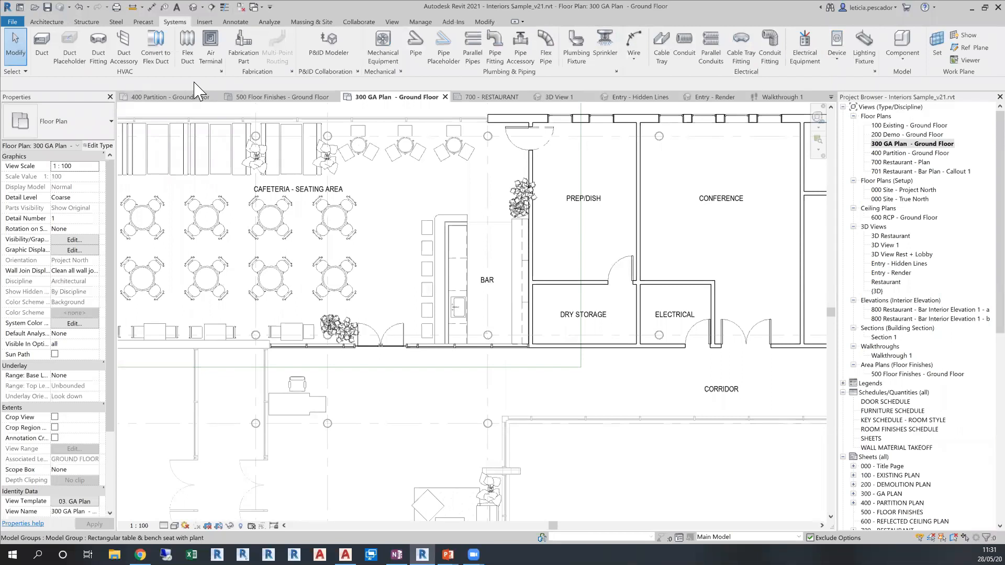
{"action": "left_click", "coordinate": [47, 22]}
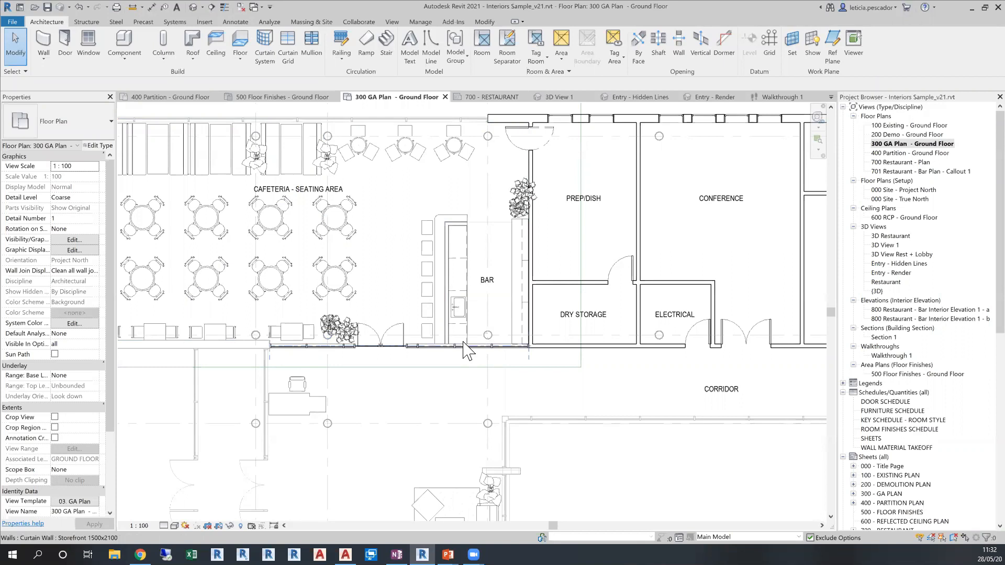
Open the 700 - RESTAURANT sheet and activate its BAR - ELEVATION 02 viewport
{"action": "scroll", "coordinate": [456, 377], "scroll_direction": "down", "scroll_amount": 2}
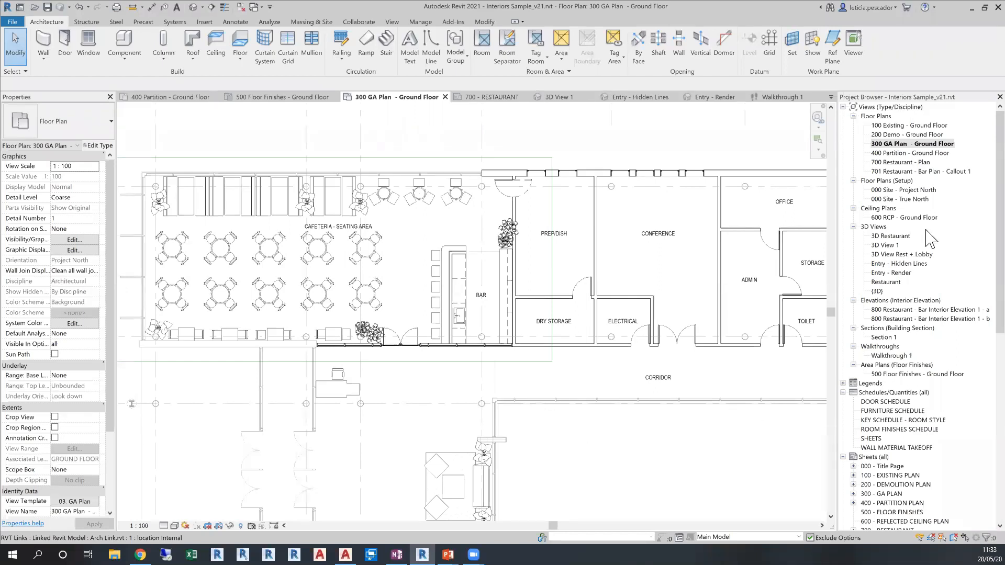
{"action": "scroll", "coordinate": [927, 240], "scroll_direction": "down", "scroll_amount": 1}
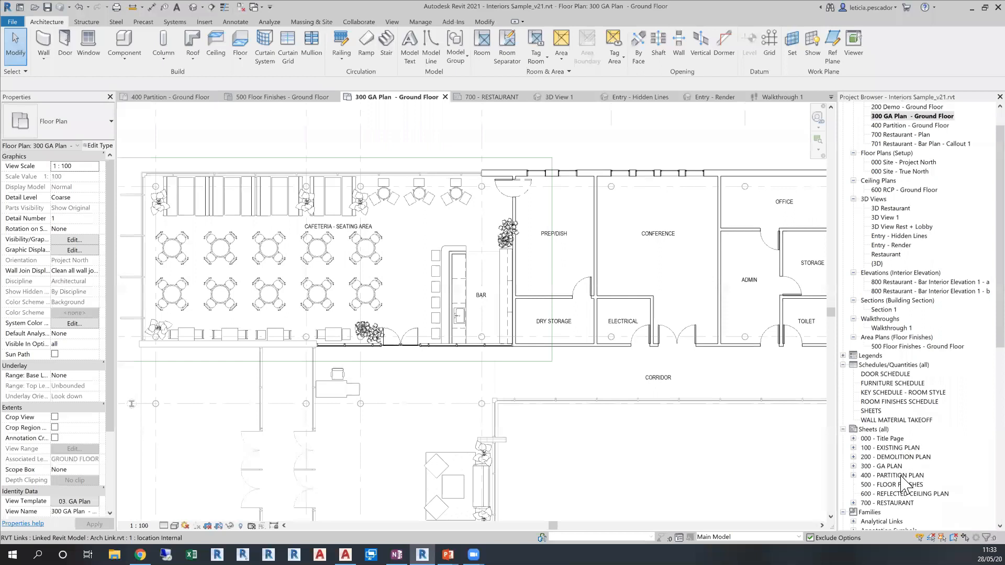
{"action": "double_click", "coordinate": [895, 503]}
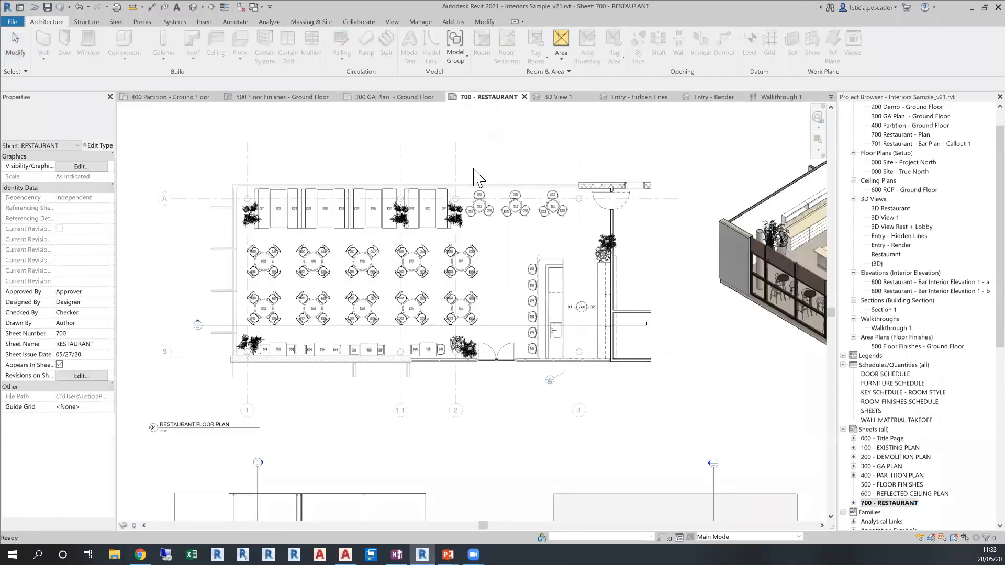
{"action": "middle_click_drag", "start_coordinate": [533, 460], "coordinate": [526, 155]}
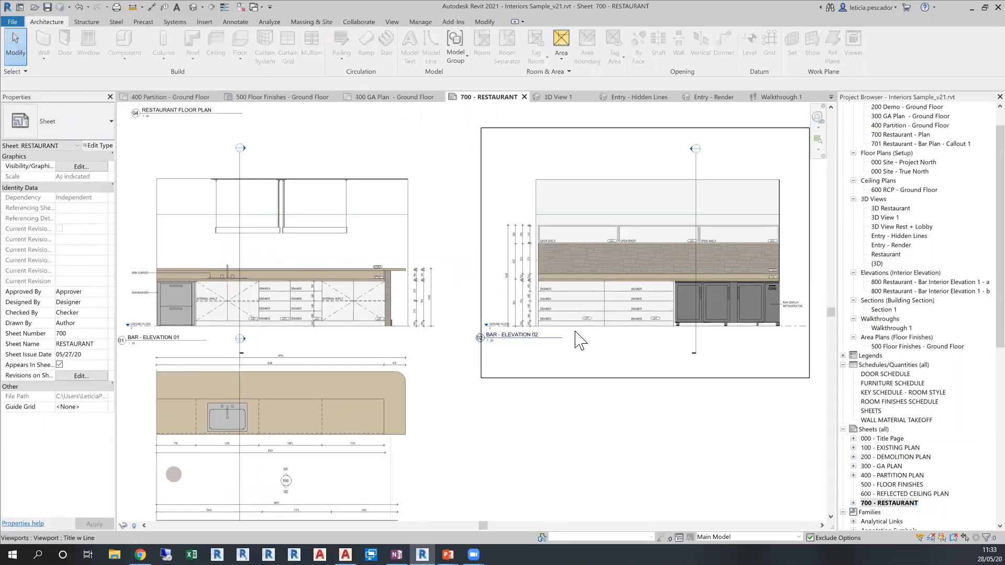
{"action": "double_click", "coordinate": [578, 340]}
Inspect a drawer line of the four-drawer base cabinet in the Family Editor, and close the family to return to the restaurant sheet
{"action": "left_click", "coordinate": [574, 298]}
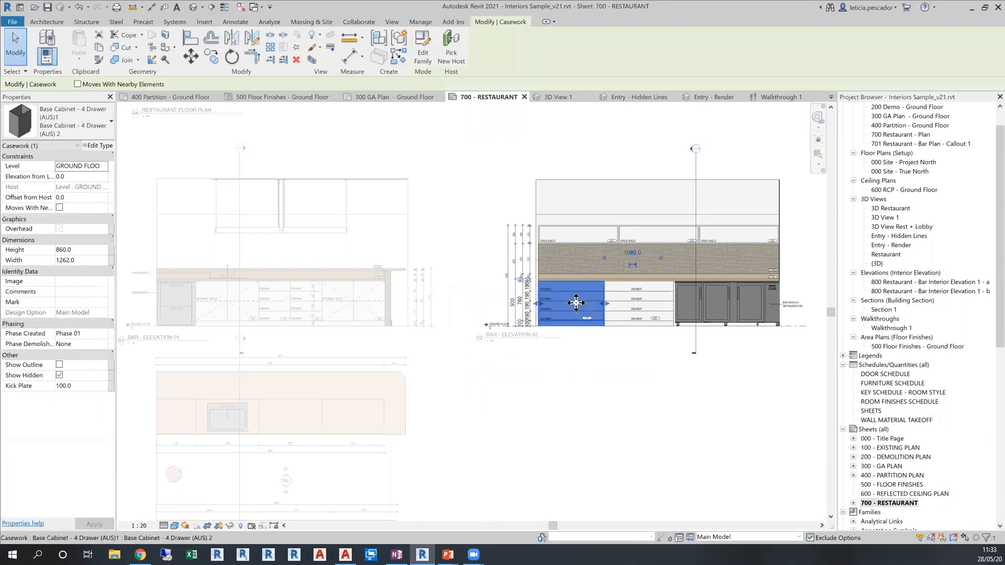
{"action": "scroll", "coordinate": [575, 298], "scroll_direction": "up", "scroll_amount": 5}
{"action": "left_click", "coordinate": [423, 57]}
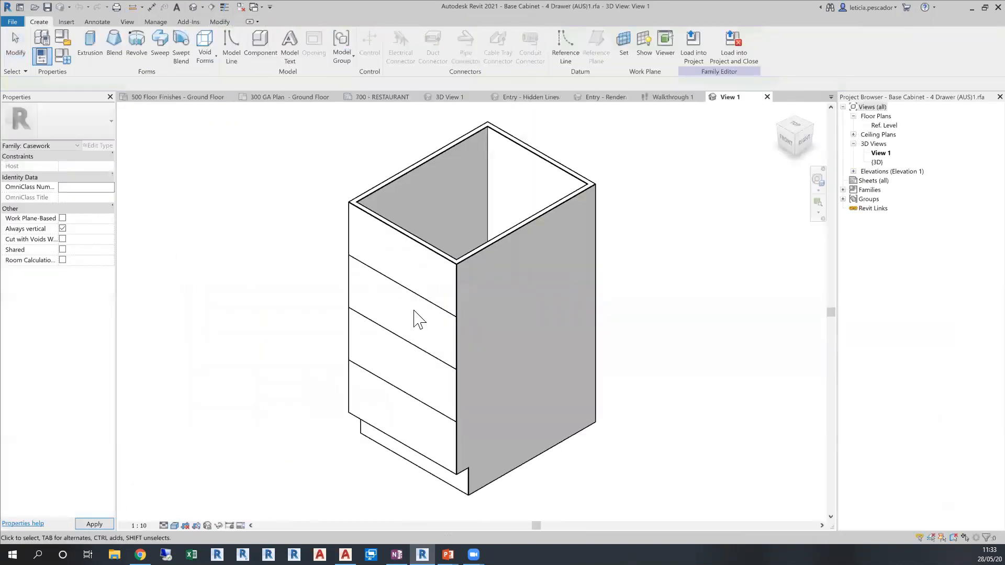
{"action": "left_click", "coordinate": [416, 306]}
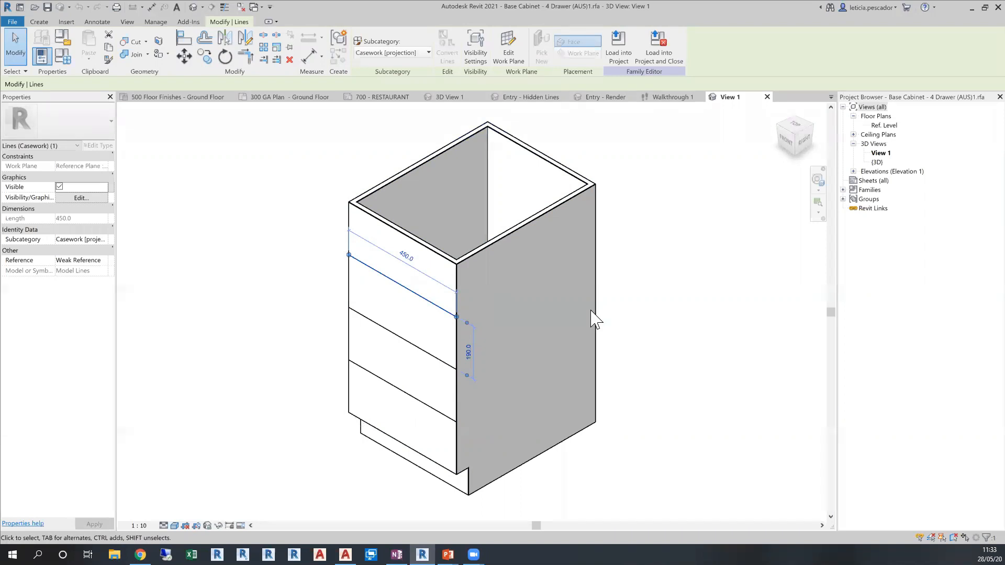
{"action": "left_click", "coordinate": [766, 97]}
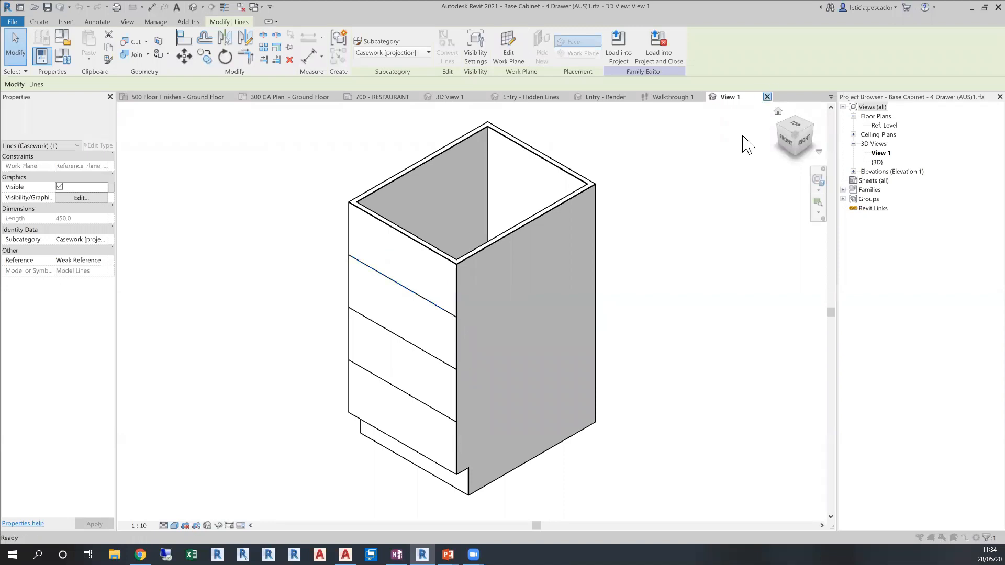
{"action": "left_click", "coordinate": [529, 288]}
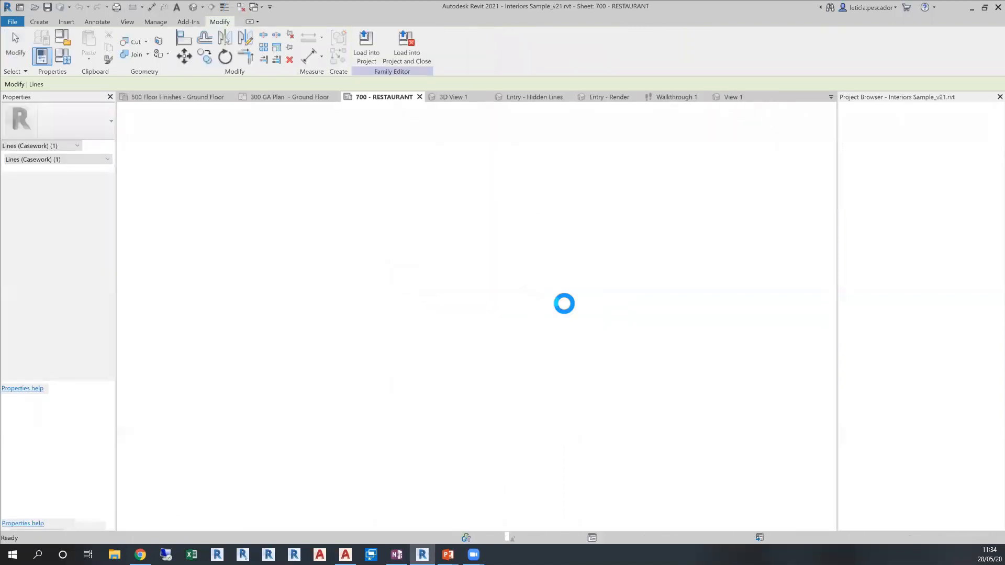
{"action": "scroll", "coordinate": [436, 331], "scroll_direction": "down", "scroll_amount": 3}
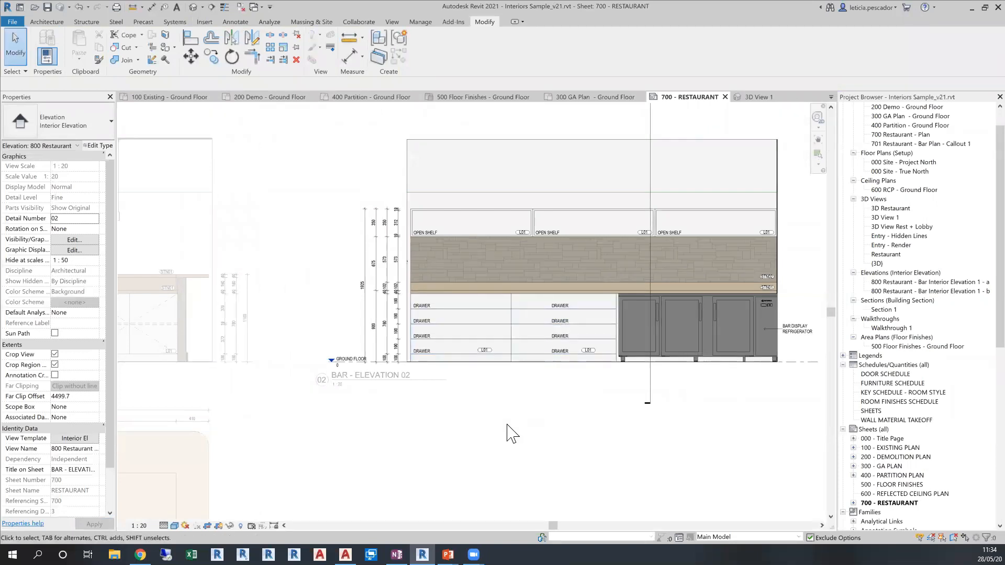
Examine the model categories down to Furniture in the bar elevation's Visibility/Graphic Overrides, and cancel without changes
{"action": "key", "text": "v"}
{"action": "key", "text": "g"}
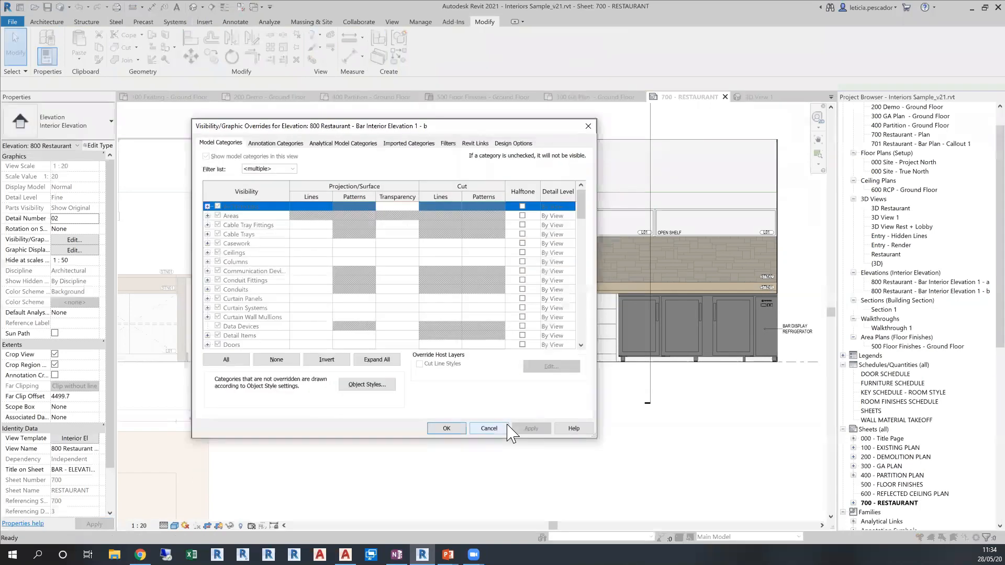
{"action": "left_click_drag", "start_coordinate": [450, 125], "coordinate": [429, 77]}
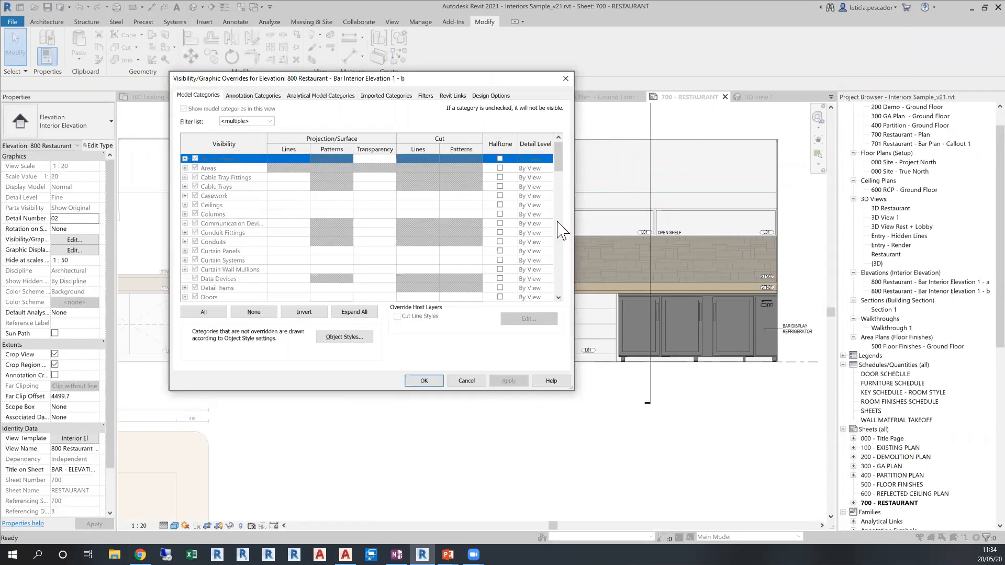
{"action": "scroll", "coordinate": [250, 215], "scroll_direction": "down", "scroll_amount": 1}
{"action": "scroll", "coordinate": [250, 216], "scroll_direction": "down", "scroll_amount": 4}
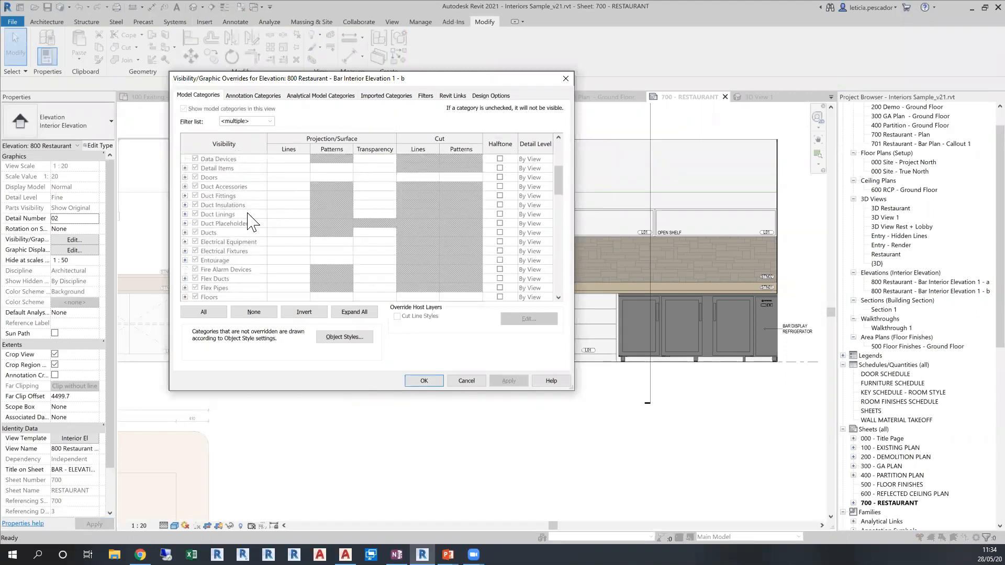
{"action": "scroll", "coordinate": [249, 220], "scroll_direction": "down", "scroll_amount": 2}
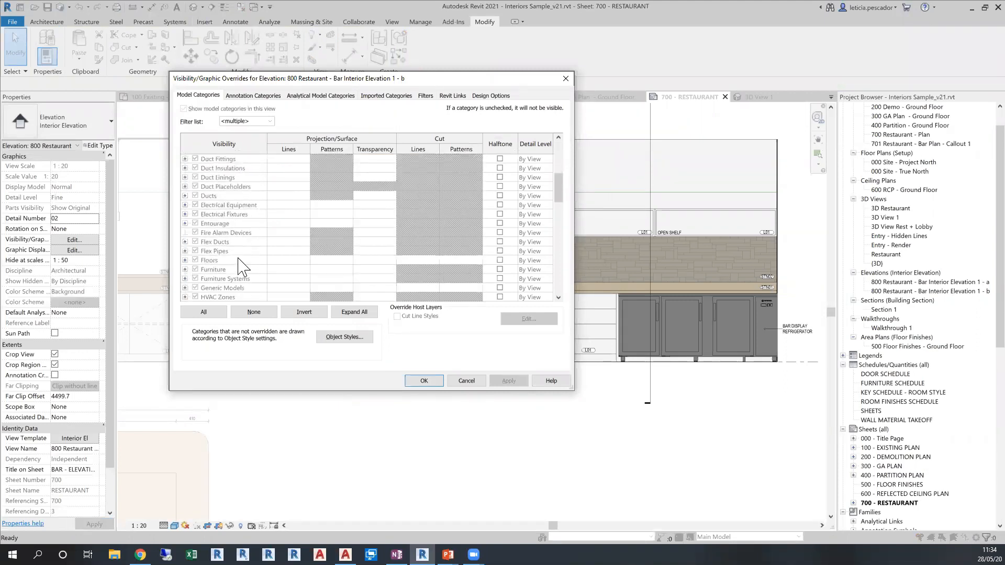
{"action": "left_click", "coordinate": [234, 269]}
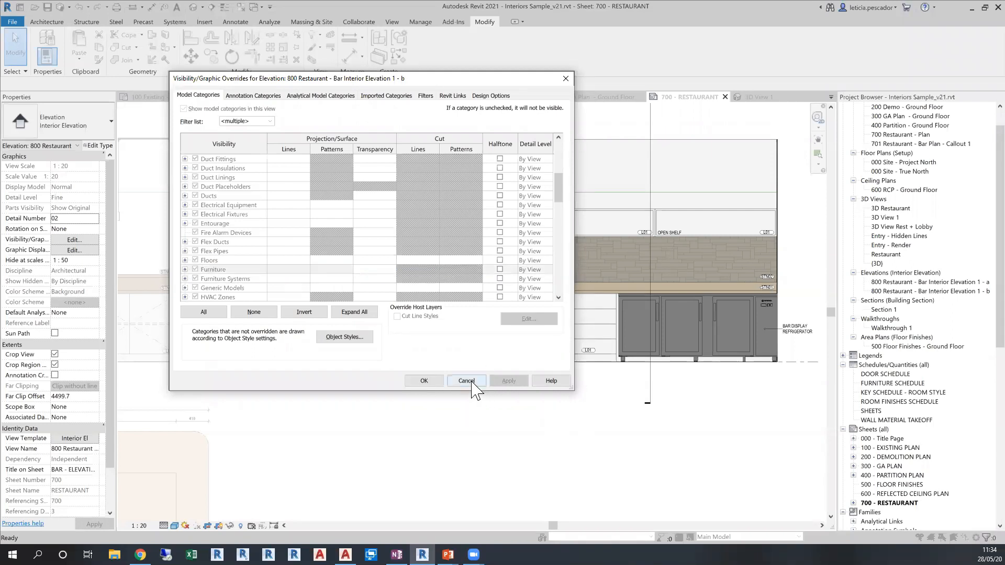
{"action": "left_click", "coordinate": [466, 380]}
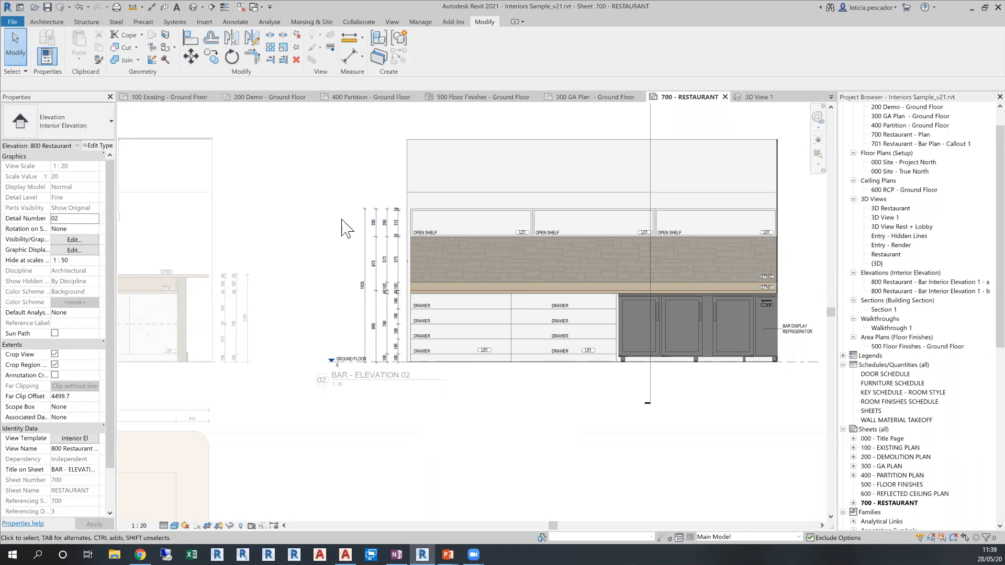
{"action": "left_click", "coordinate": [46, 22]}
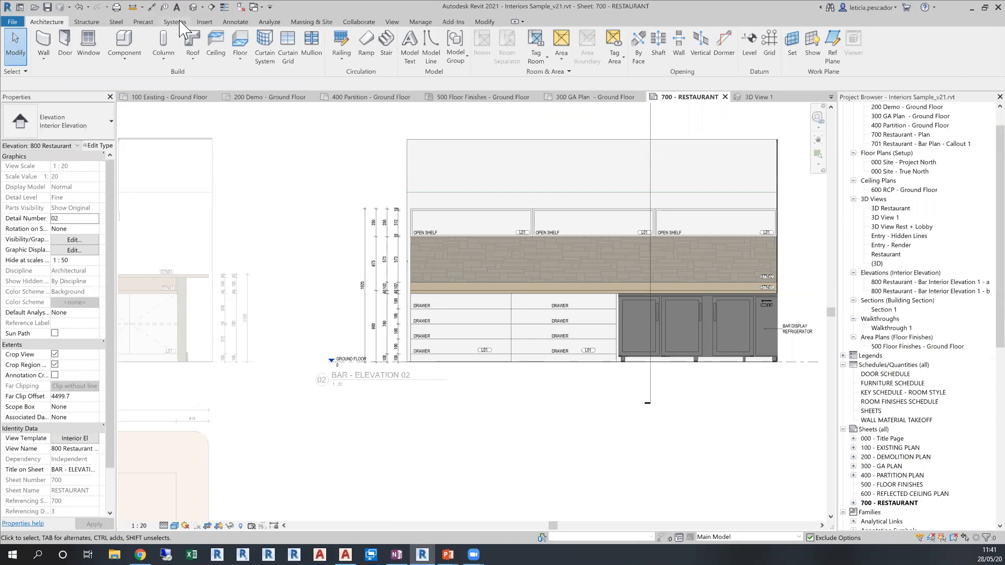
{"action": "left_click", "coordinate": [204, 22]}
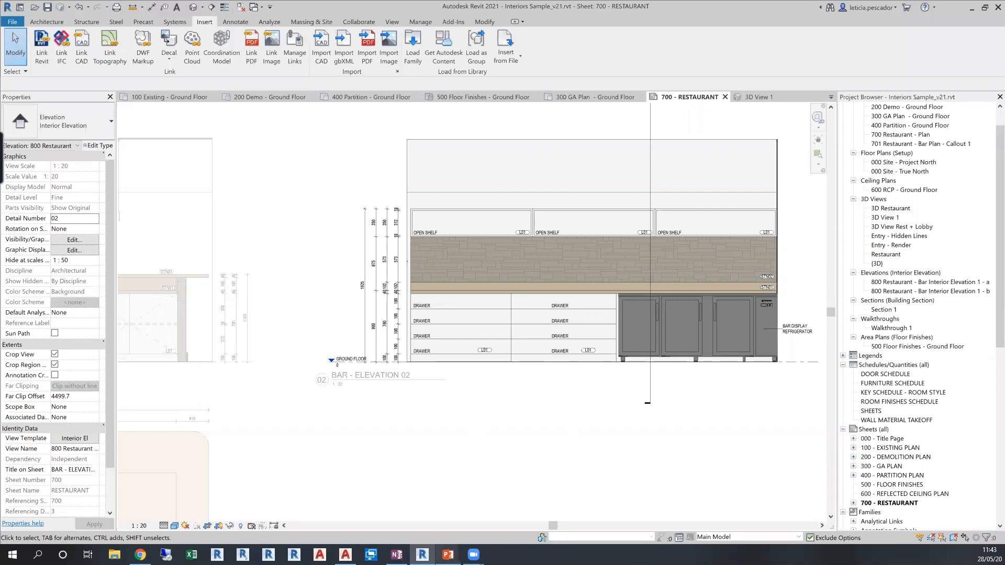
Switch to the PowerPoint slide show
{"action": "mouse_move", "coordinate": [448, 555]}
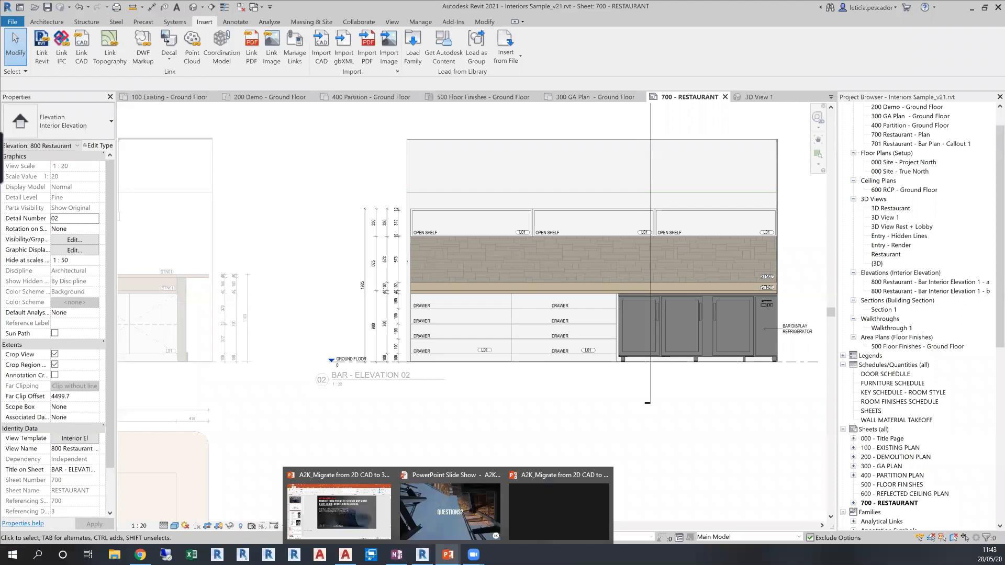